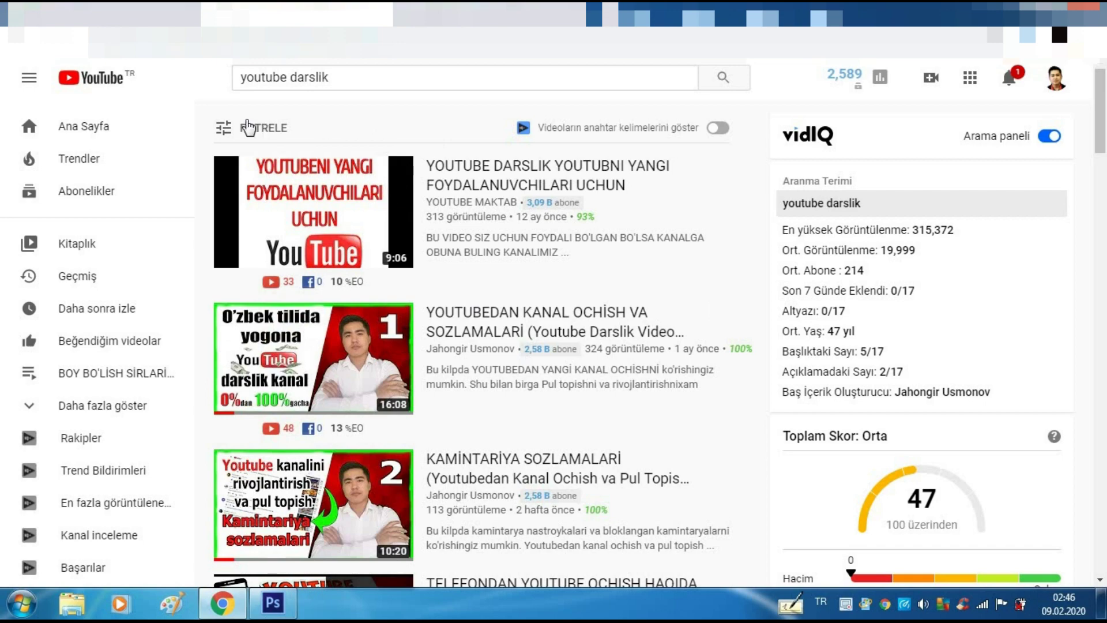
scroll(492, 255, down, 3)
scroll(513, 240, down, 3)
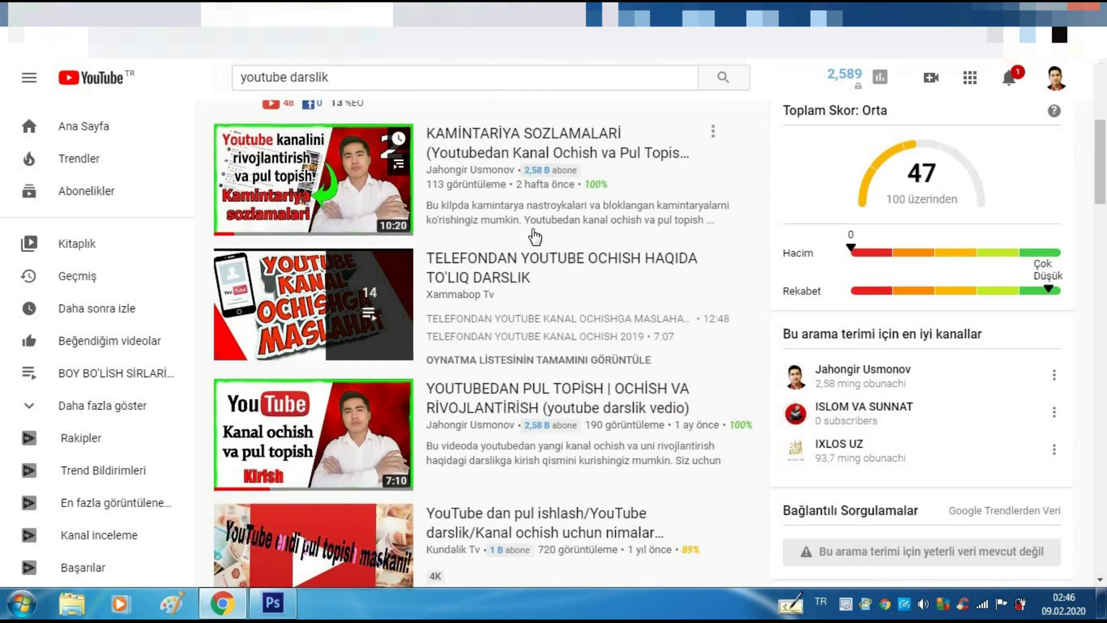
scroll(534, 236, down, 3)
scroll(597, 346, down, 3)
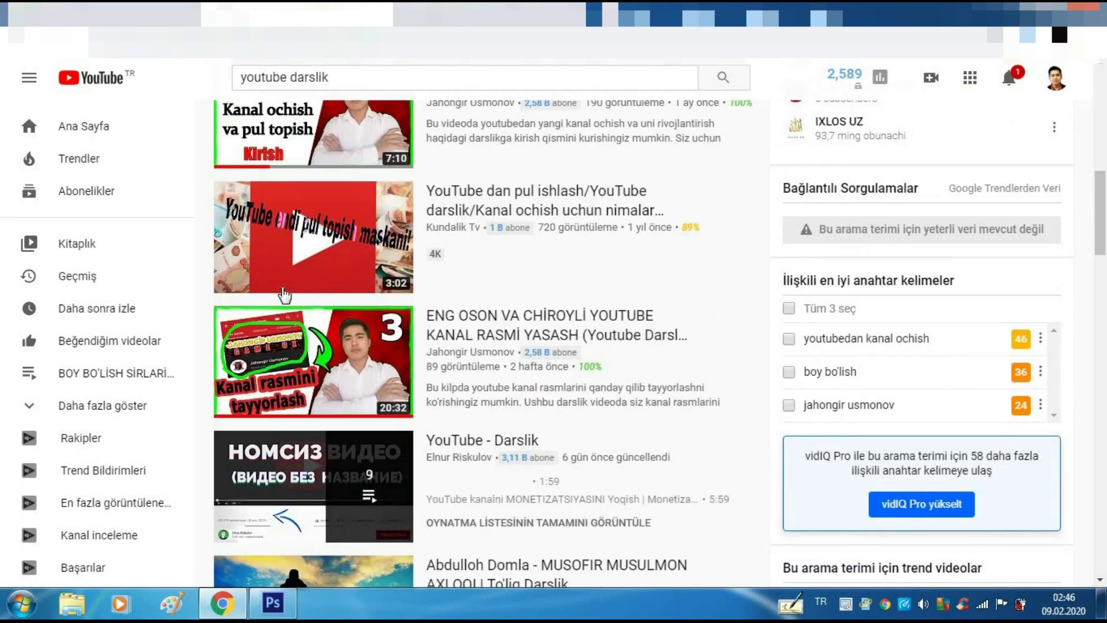
scroll(197, 313, up, 3)
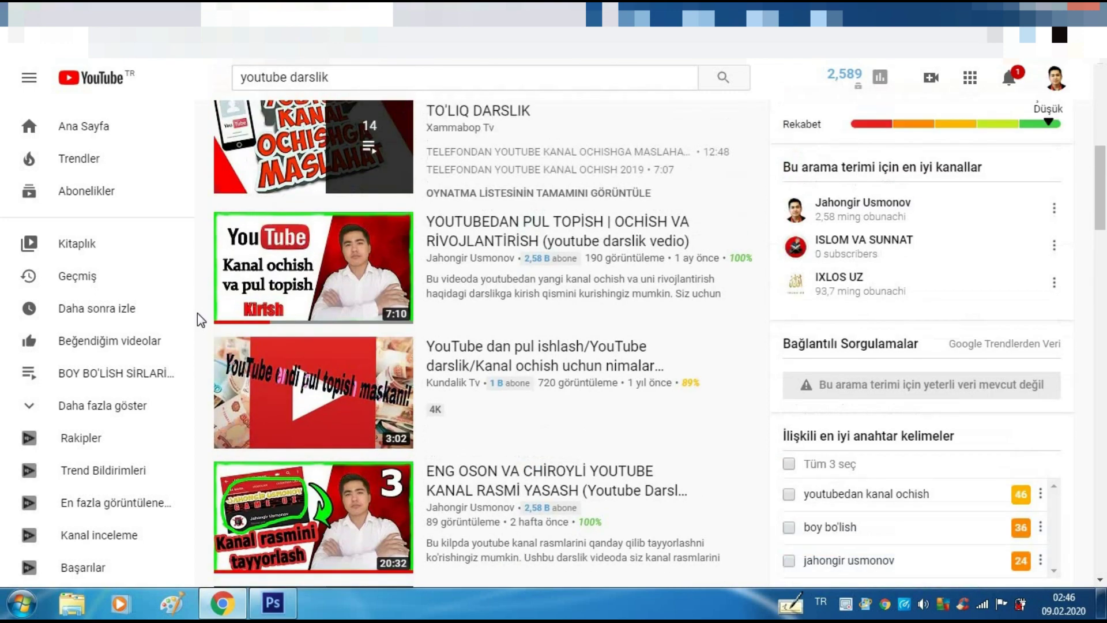
scroll(197, 313, up, 4)
scroll(195, 301, up, 3)
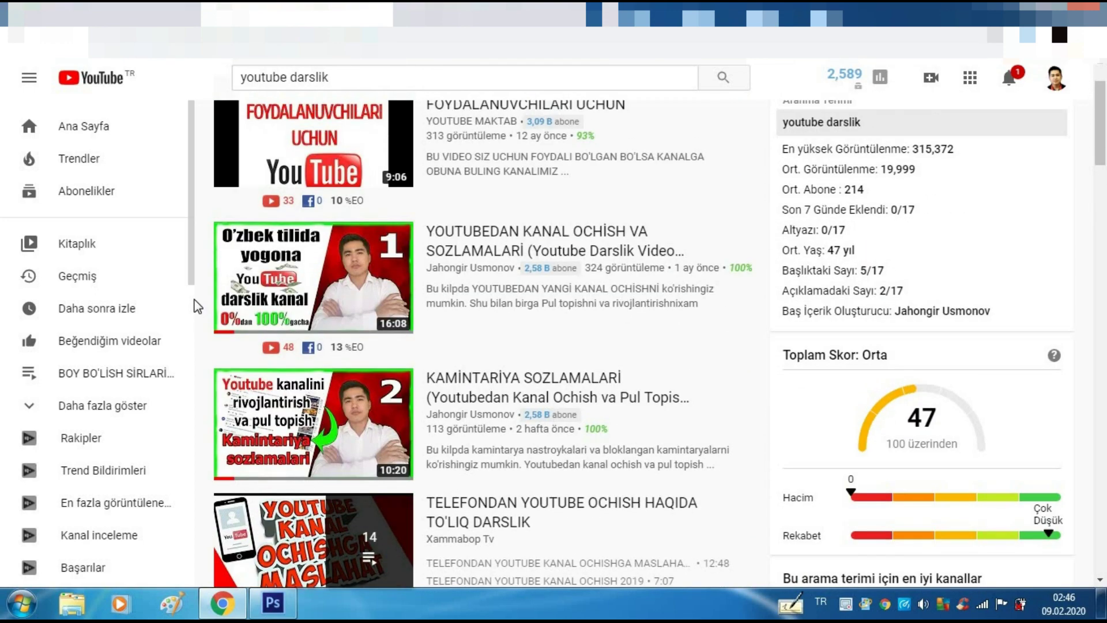
mouse_move(313, 277)
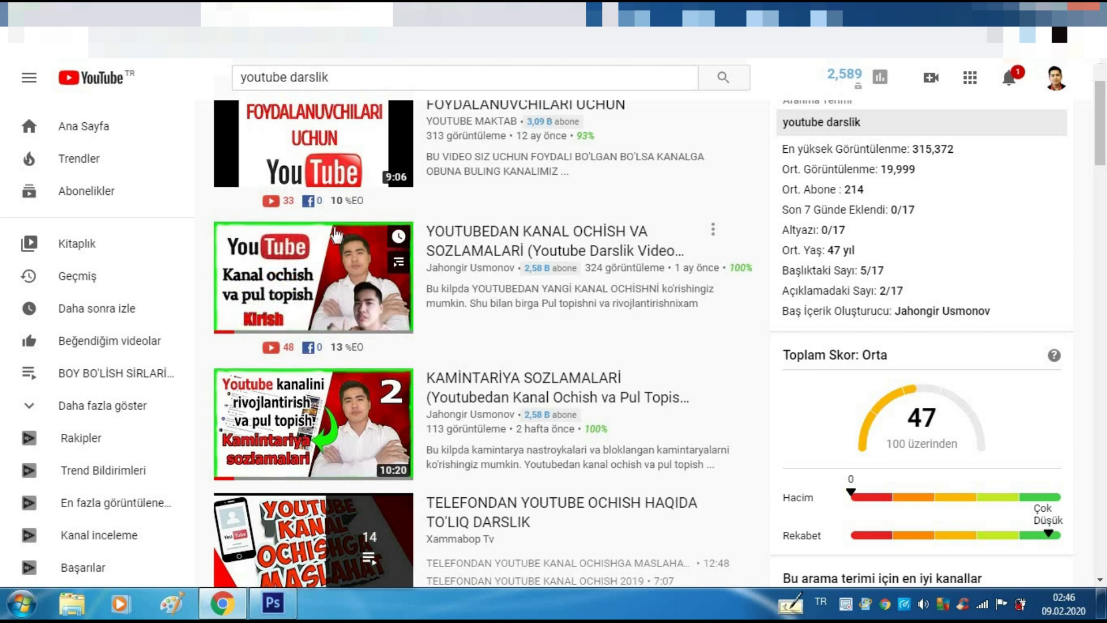
scroll(205, 330, down, 3)
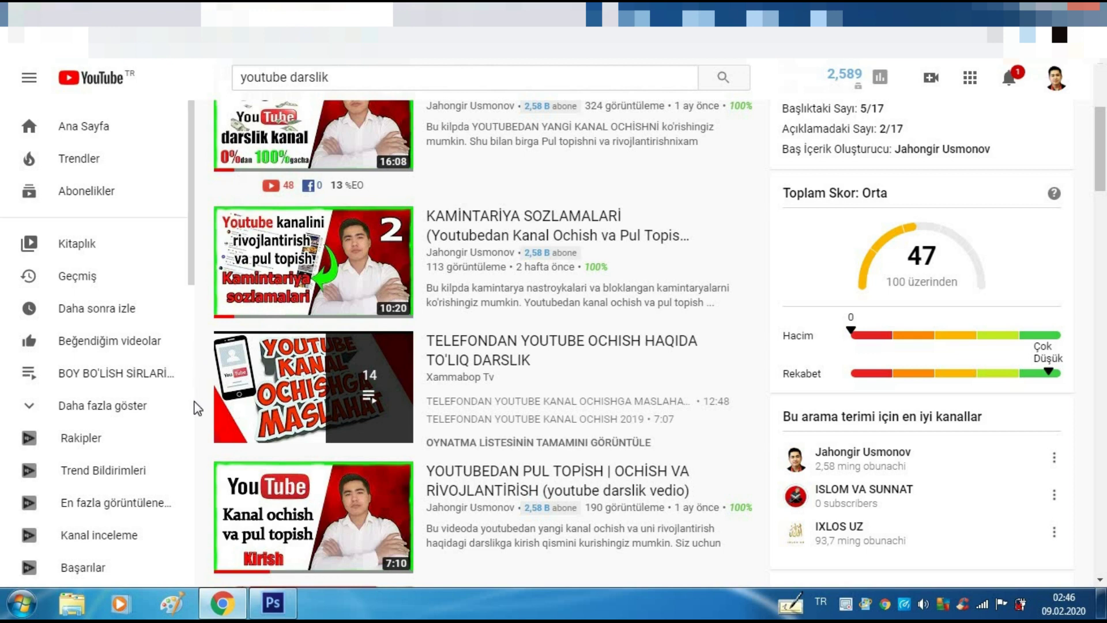
scroll(203, 403, down, 3)
scroll(205, 412, down, 2)
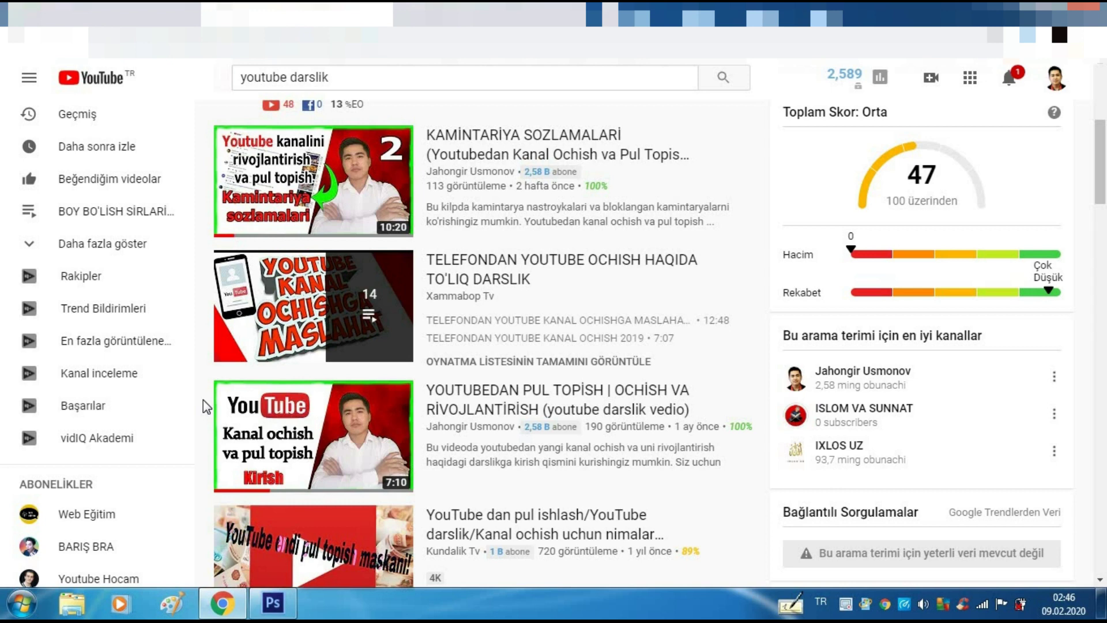
scroll(205, 399, down, 1)
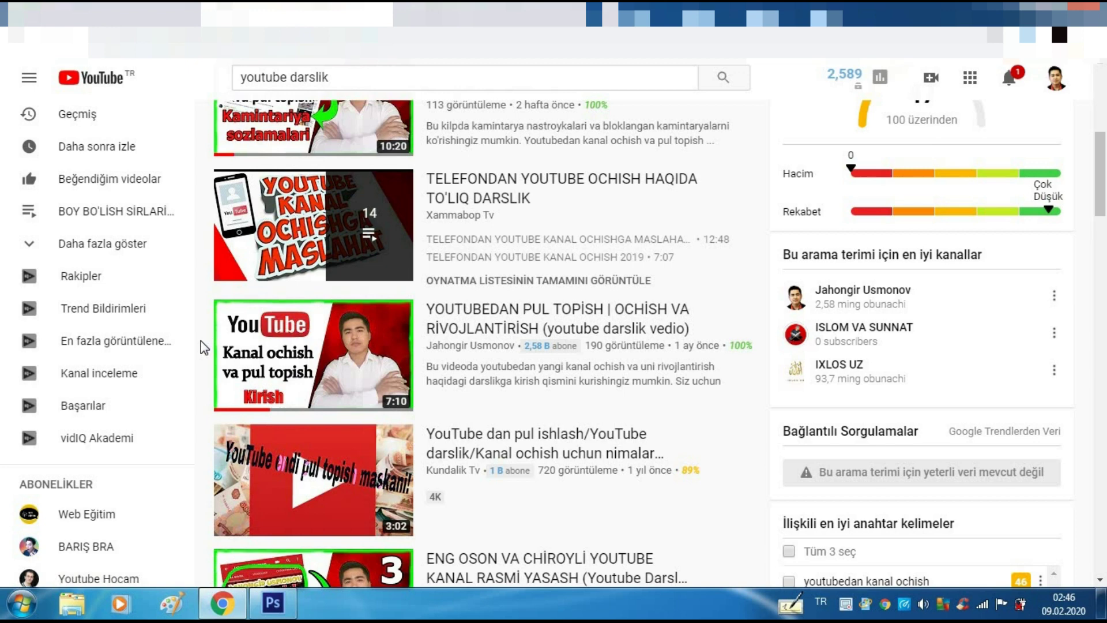
scroll(203, 348, down, 1)
scroll(203, 348, down, 2)
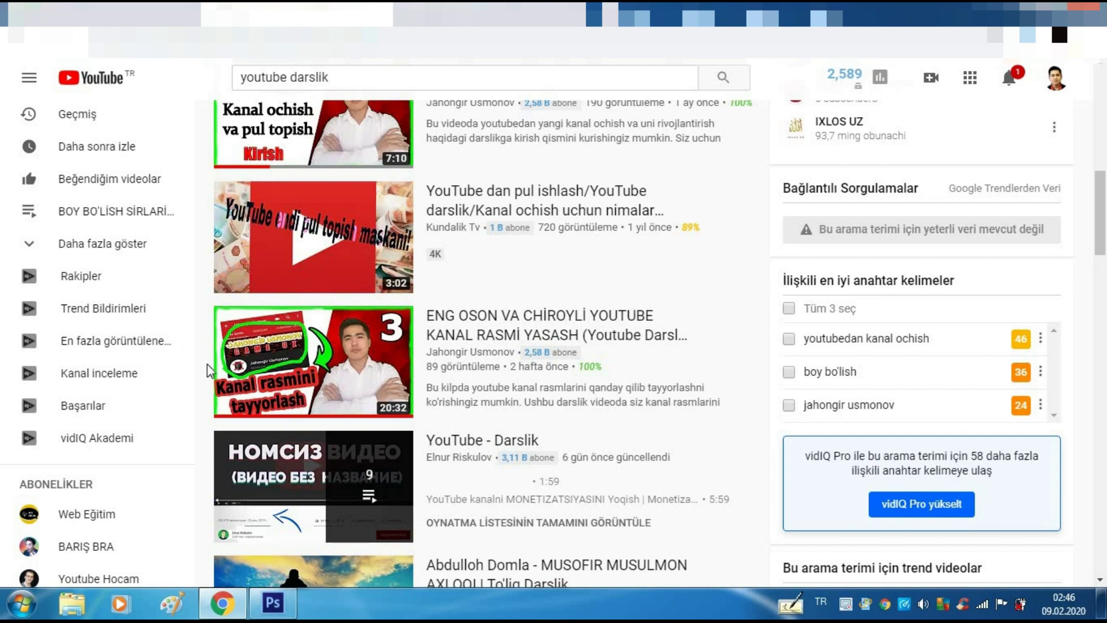
scroll(205, 325, up, 5)
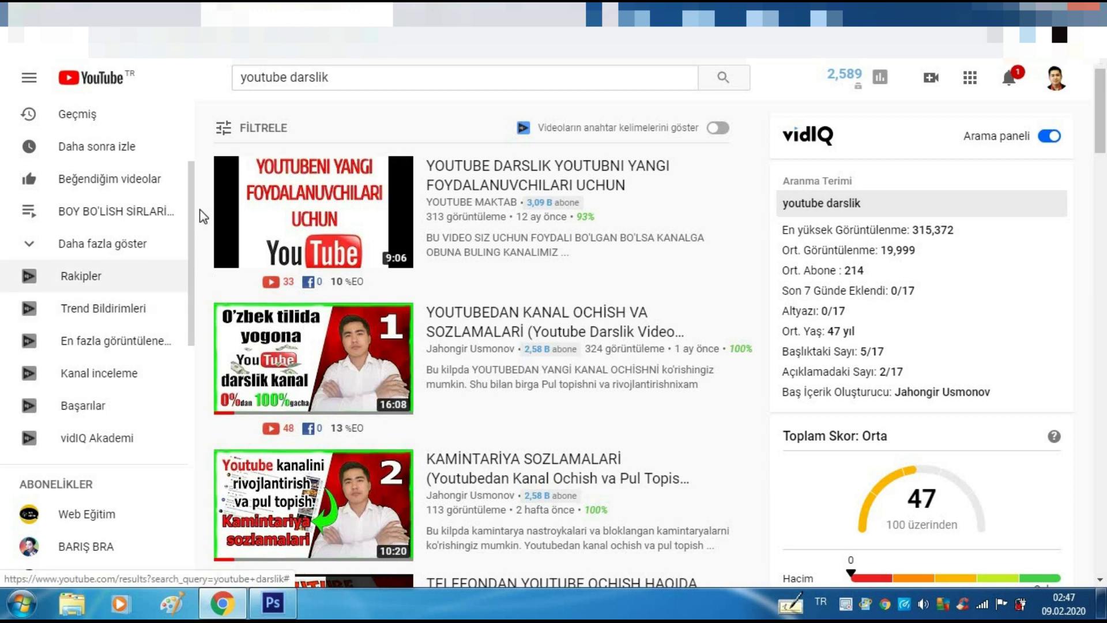
click(547, 13)
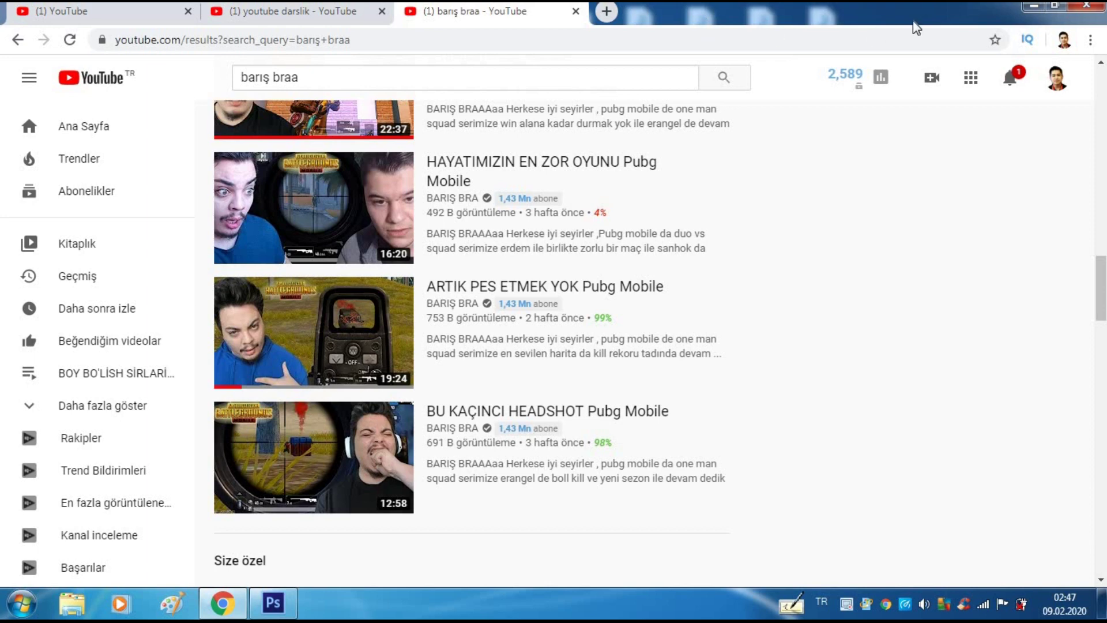
Step: Minimize Chrome and bring the empty Photoshop workspace to the front
click(1035, 8)
click(276, 603)
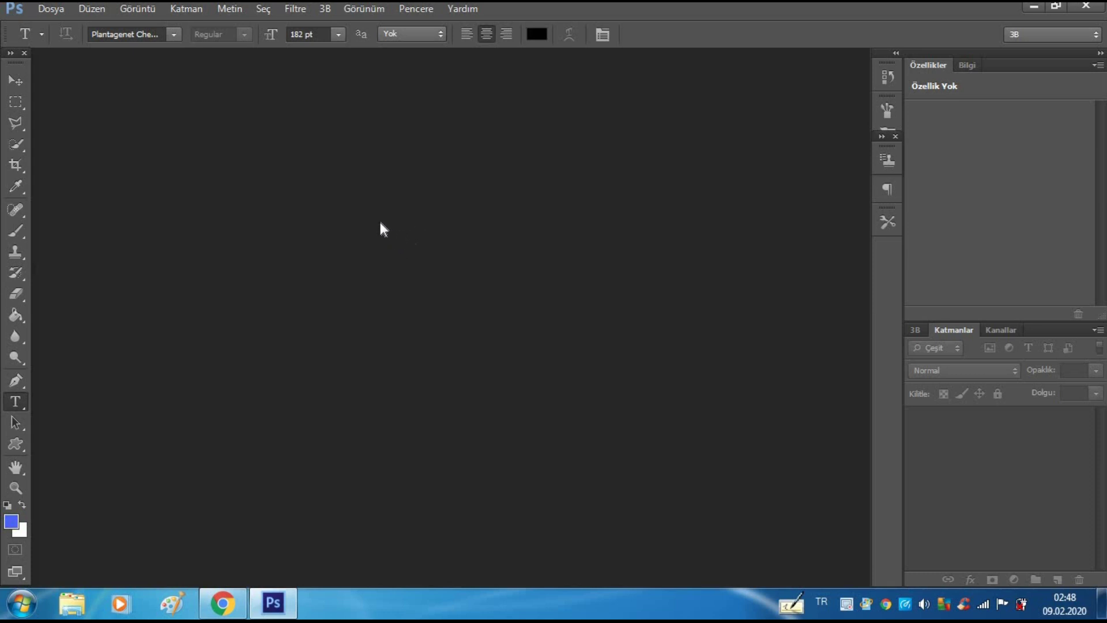
Step: Open Photoshop's Dosya (File) menu
click(51, 12)
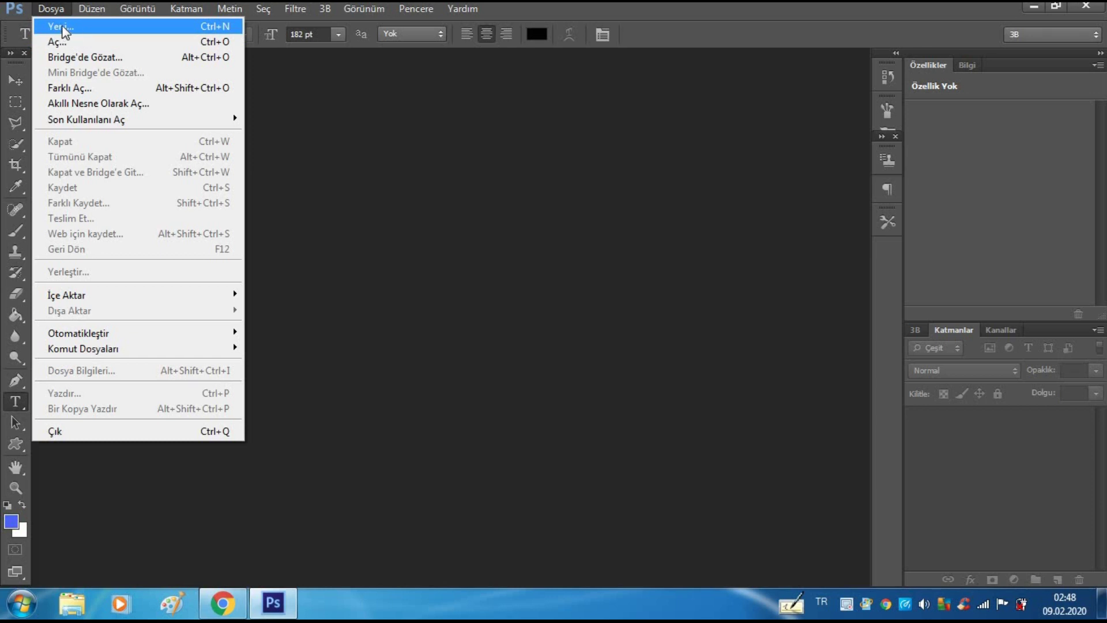
Step: Create a new 1920 × 1080 px, 100 ppi document with background contents set to Özel
click(79, 35)
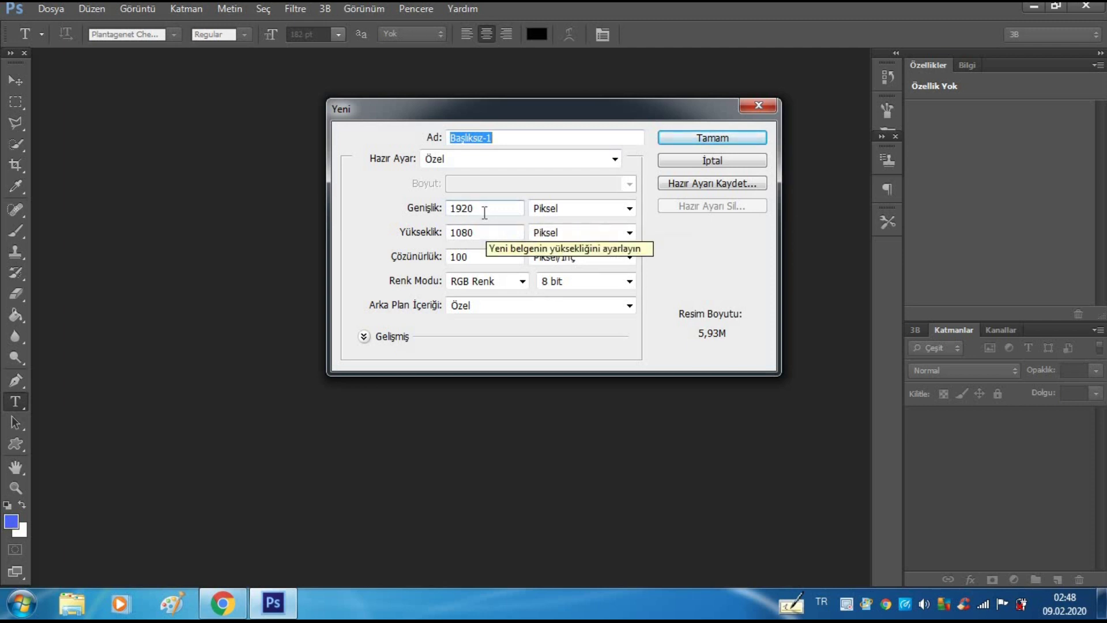
click(484, 207)
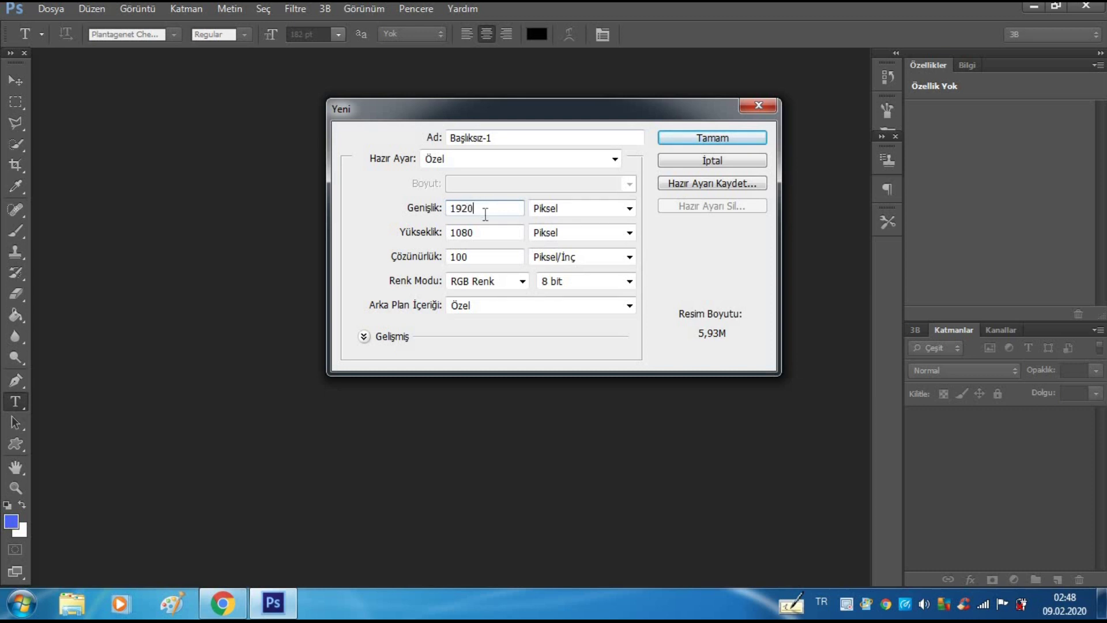
click(491, 231)
click(475, 255)
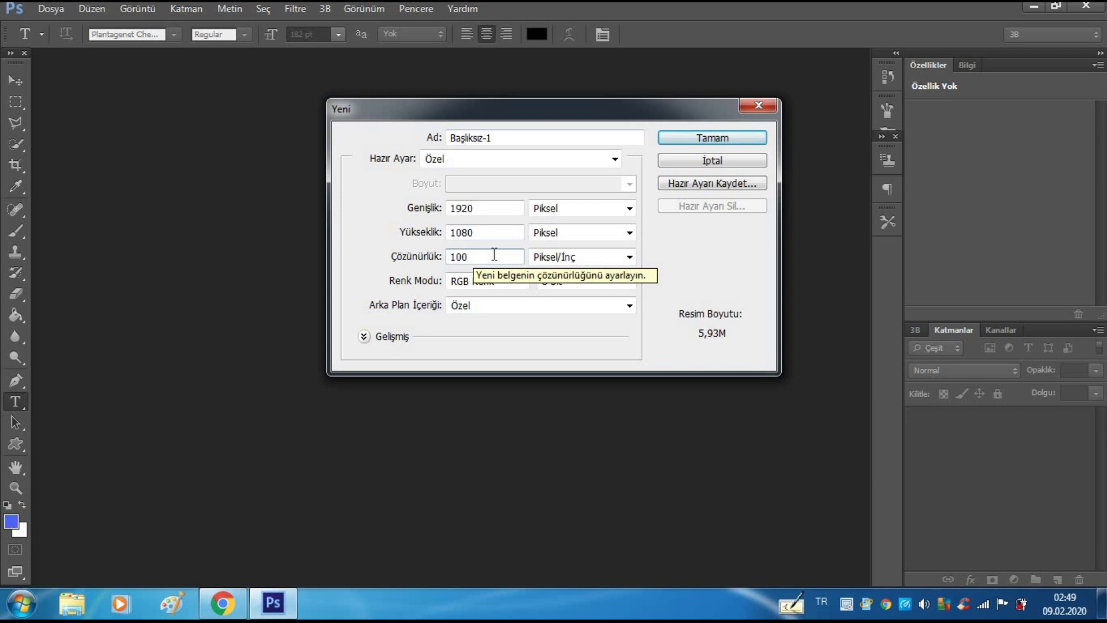
click(486, 311)
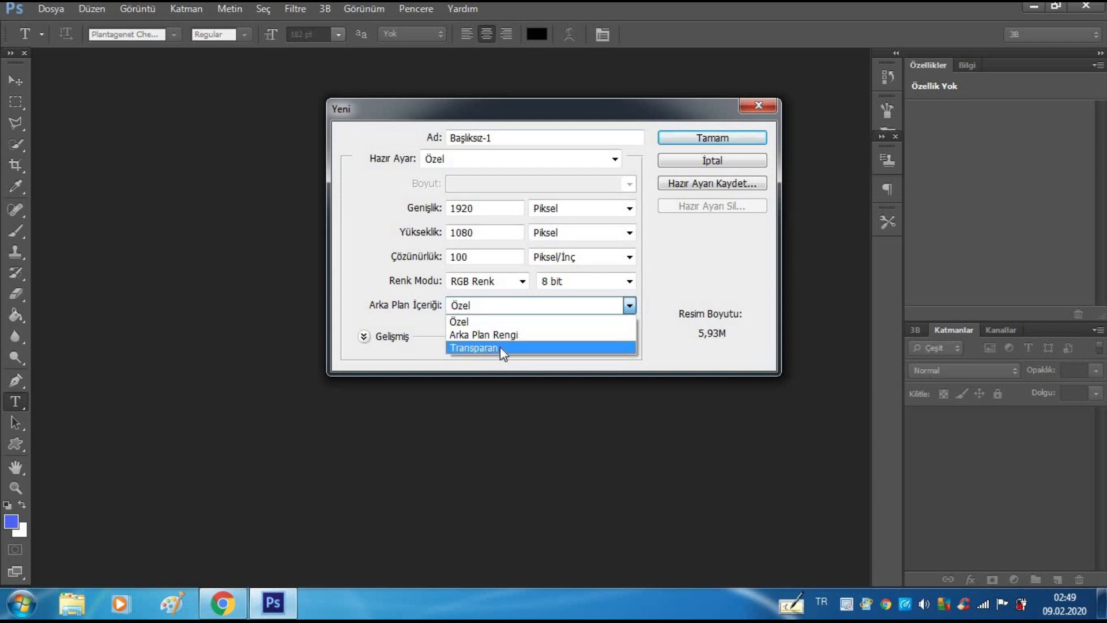
click(500, 347)
click(505, 311)
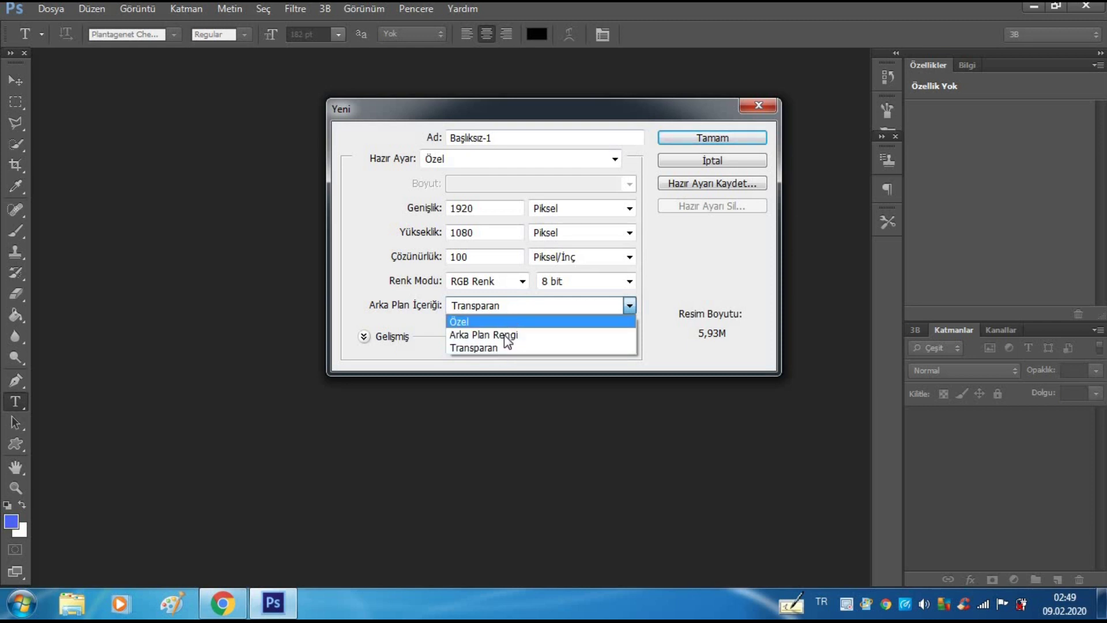
click(504, 345)
click(504, 310)
click(501, 314)
click(510, 309)
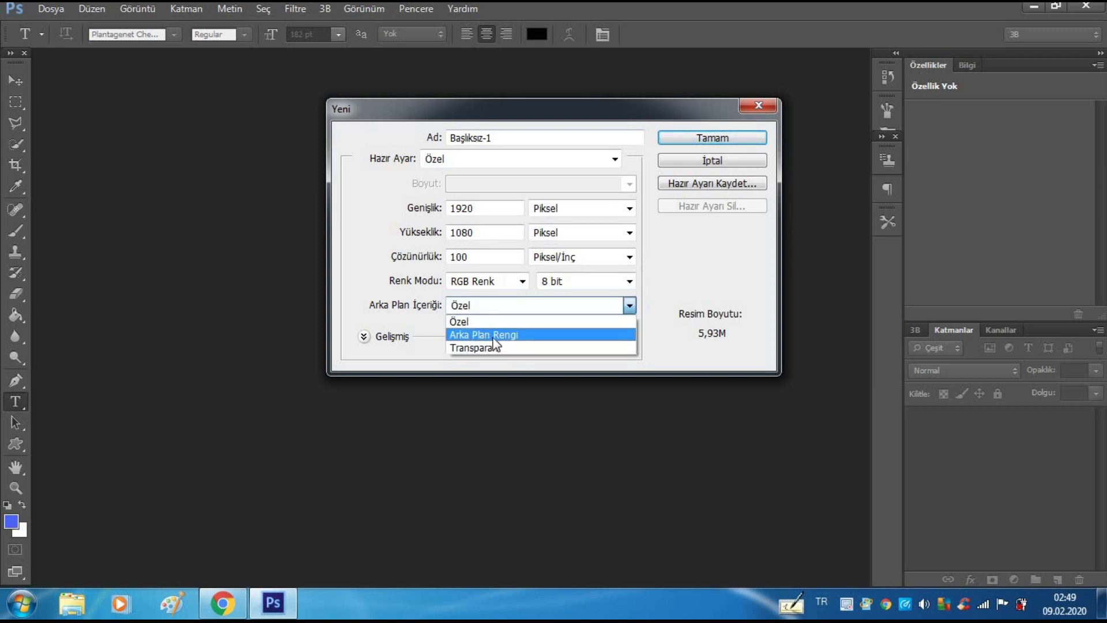
click(487, 321)
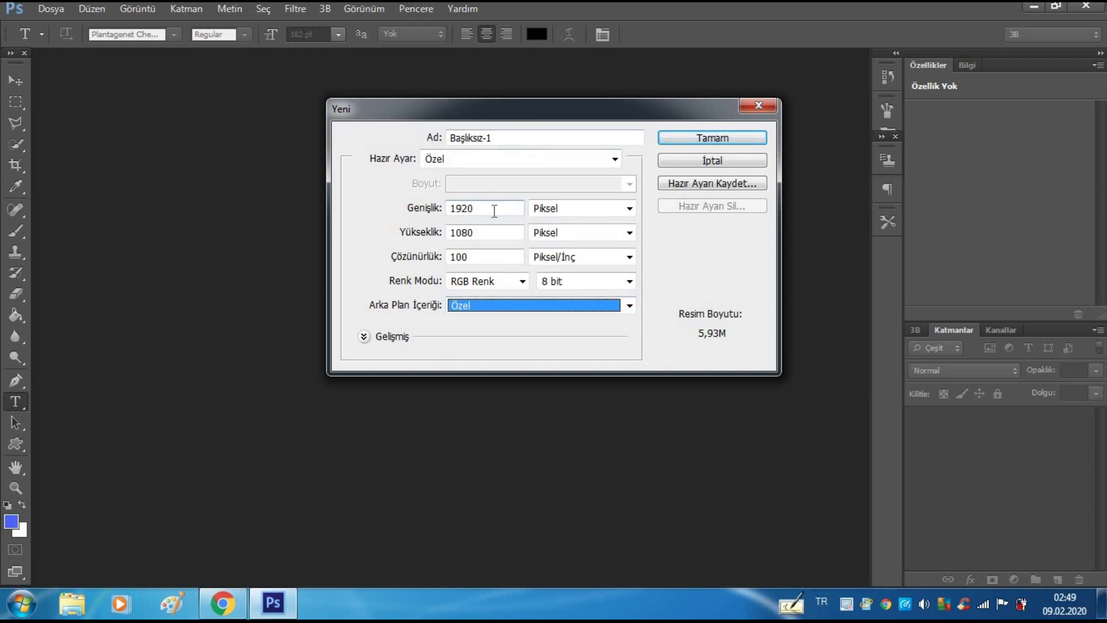
click(671, 137)
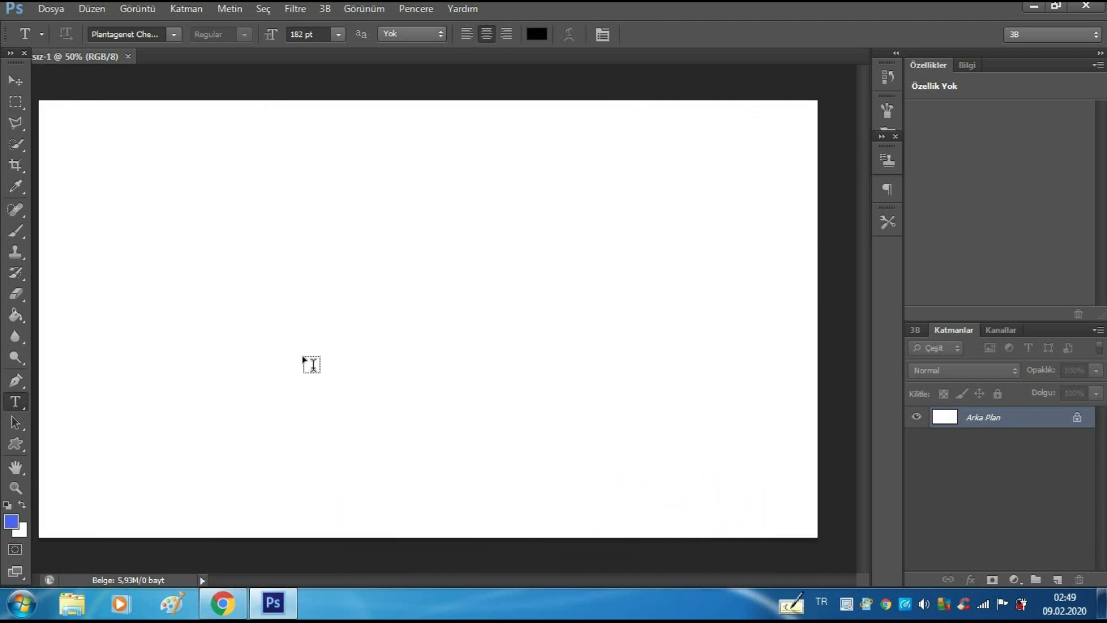
Step: Open the red hexagon picture images (2).jpg from the Masaüstü folder
click(50, 8)
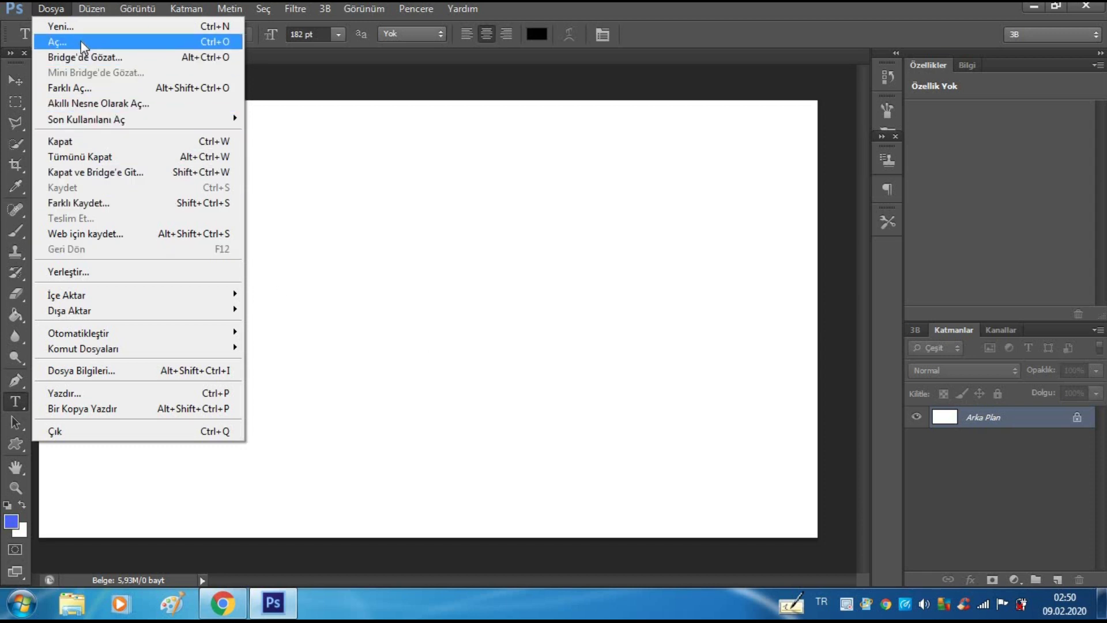
click(87, 46)
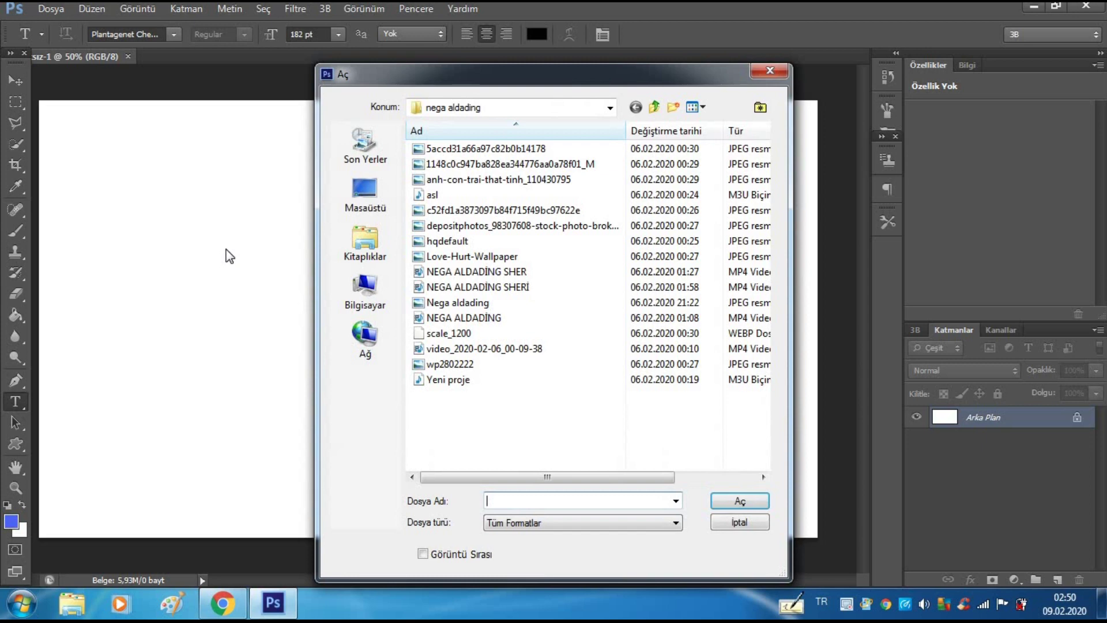
click(365, 193)
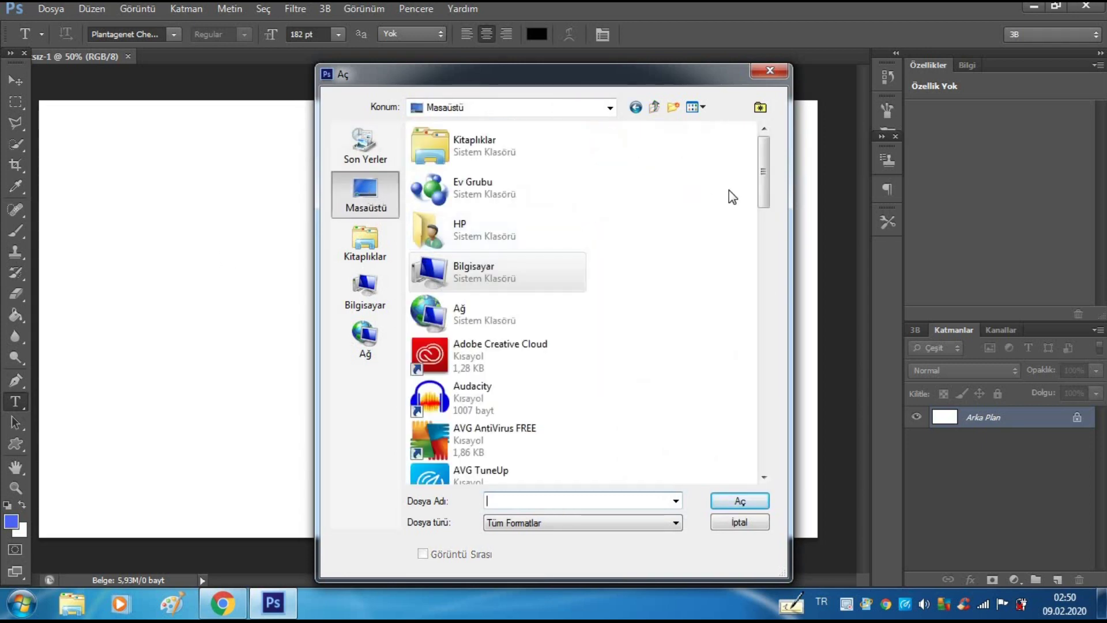
drag(764, 184, 746, 370)
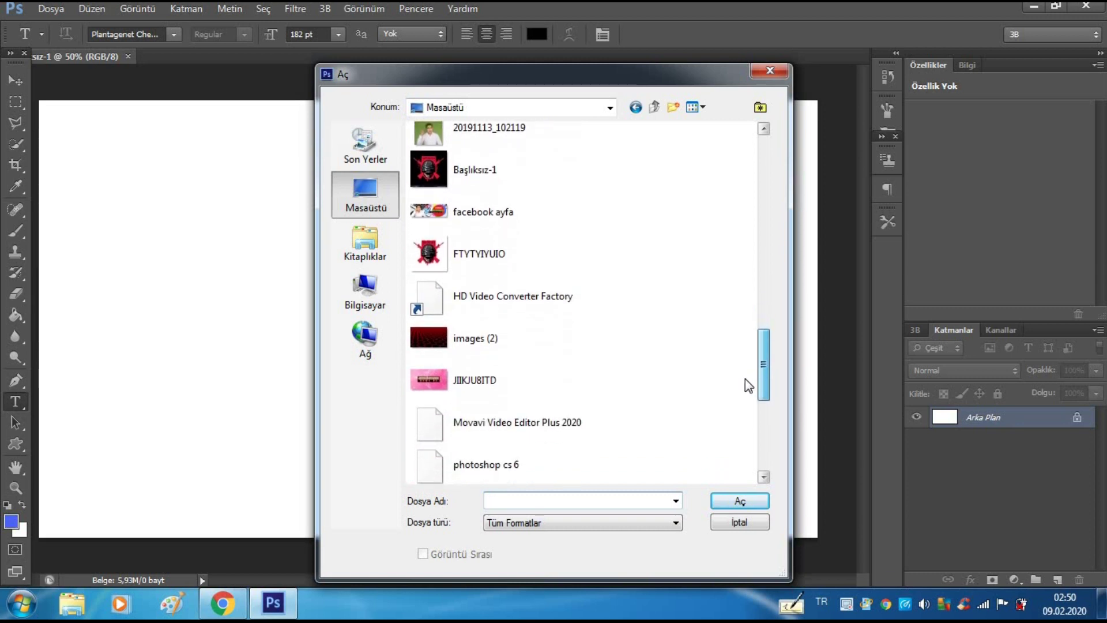
scroll(744, 374, down, 1)
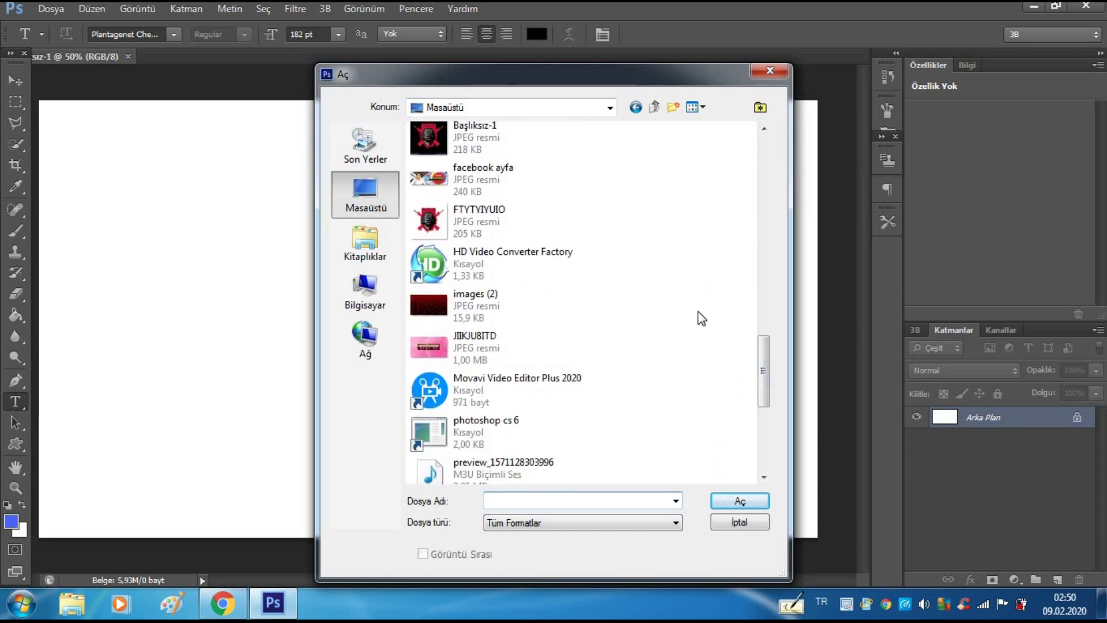
click(560, 312)
click(721, 504)
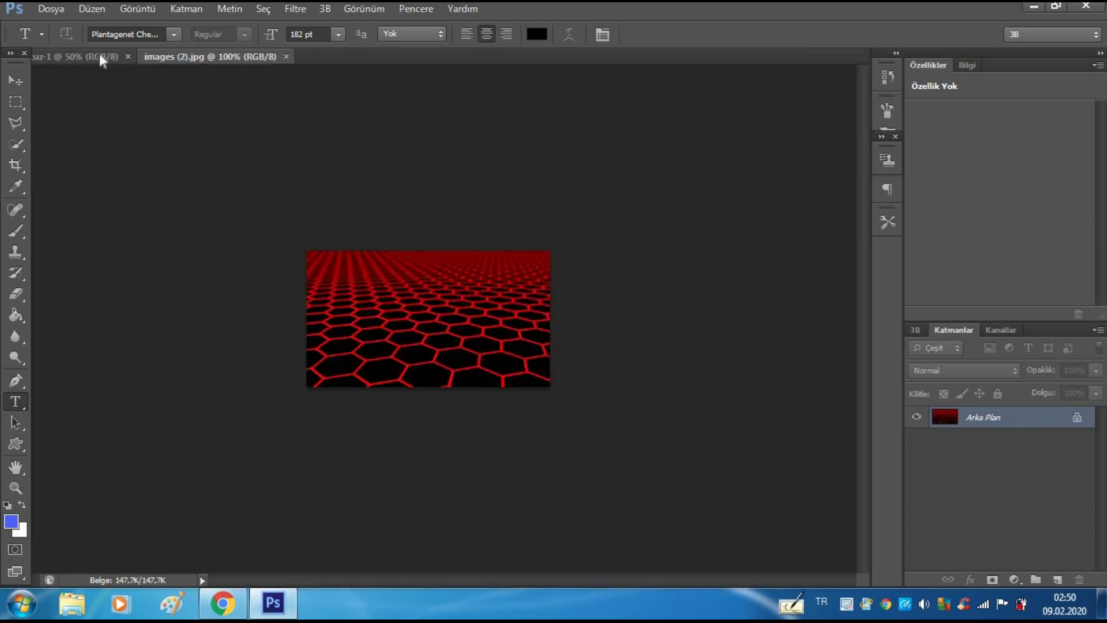
Step: Flip between the blank canvas tab and the images (2) tab
click(95, 56)
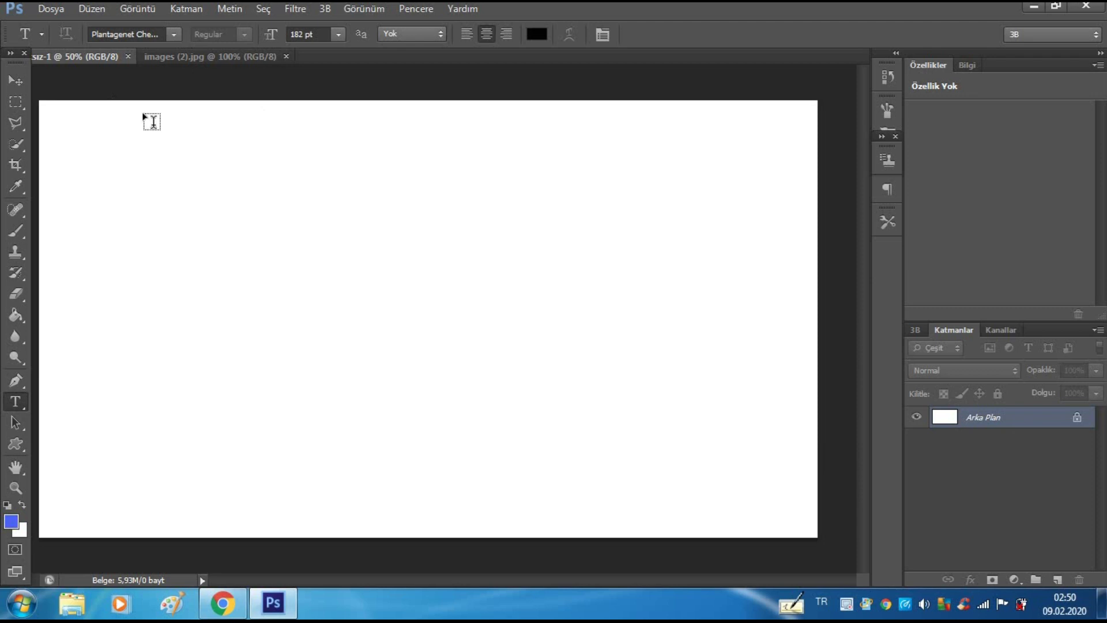
click(181, 57)
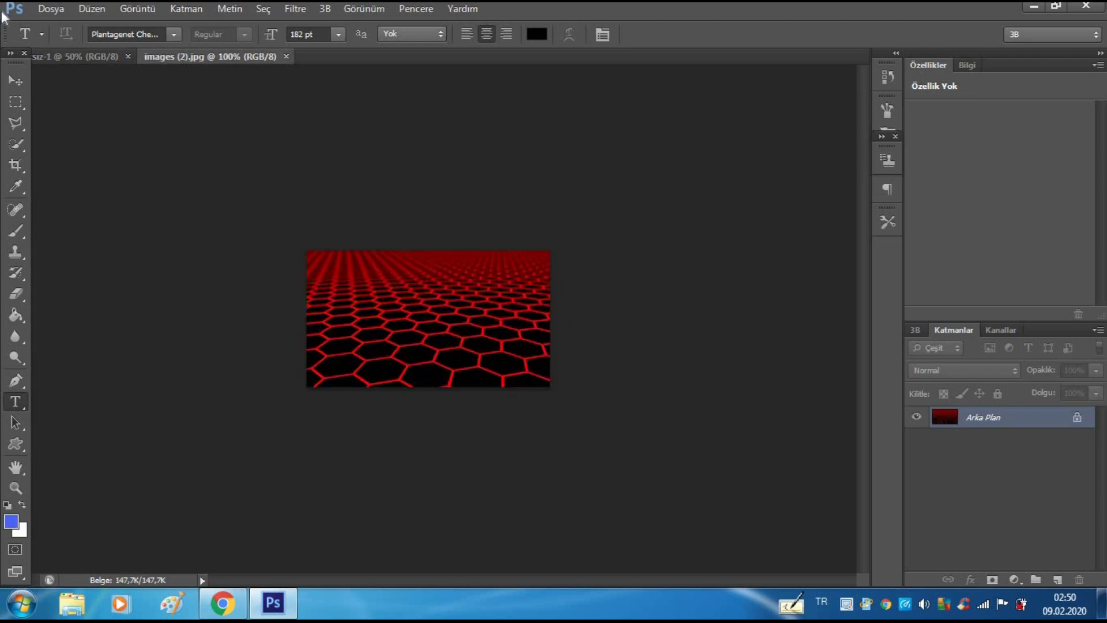
click(46, 10)
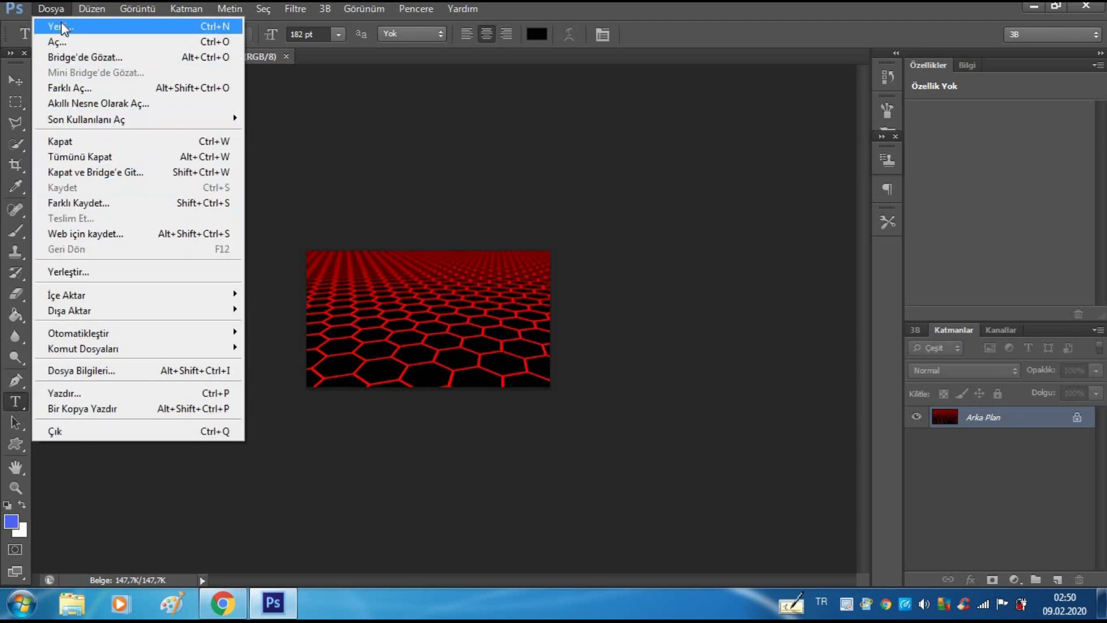
Step: Open the person photo 20191113_102119.jpg from the desktop
click(71, 45)
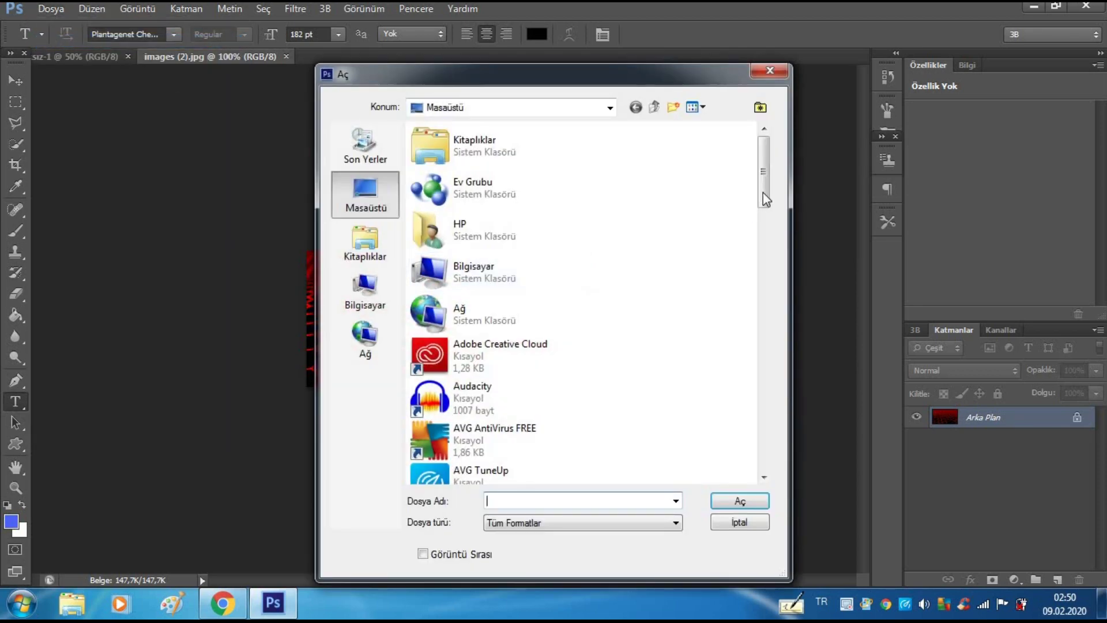
scroll(756, 293, down, 5)
scroll(754, 308, down, 5)
scroll(749, 343, down, 4)
scroll(747, 348, down, 1)
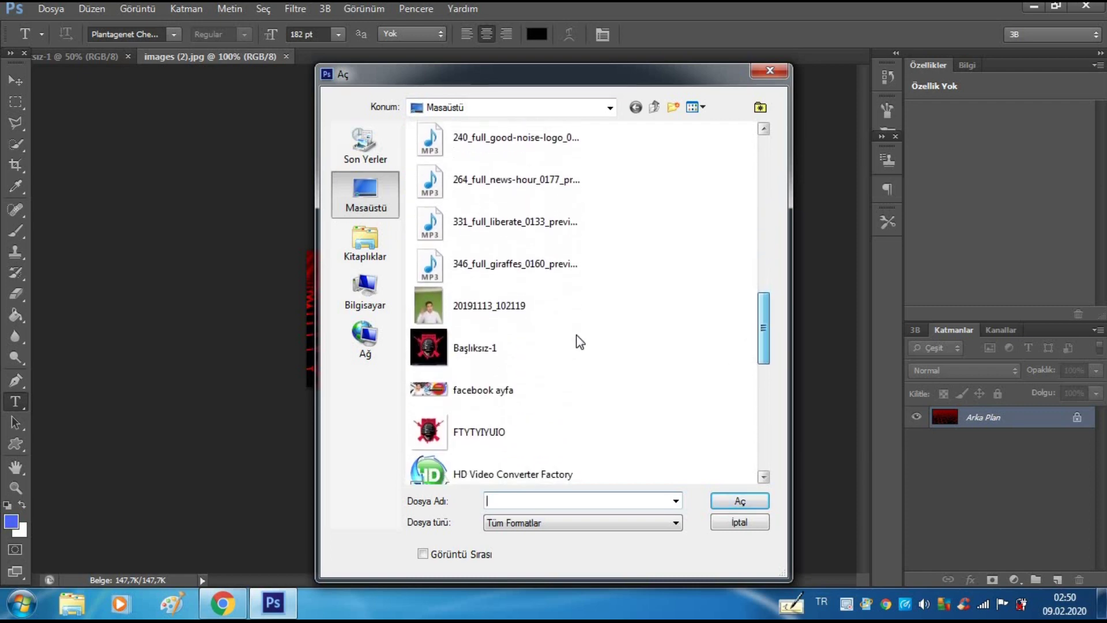
click(494, 319)
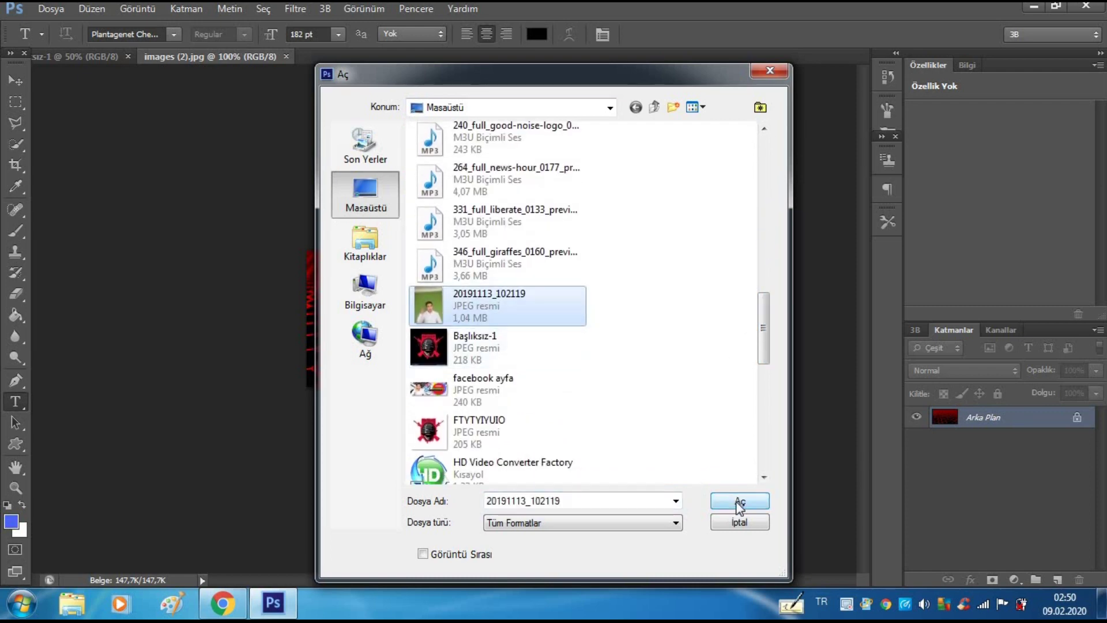
click(743, 501)
Step: Open the 5dada4bc… Instagram logo JPEG from the desktop
click(41, 9)
click(79, 43)
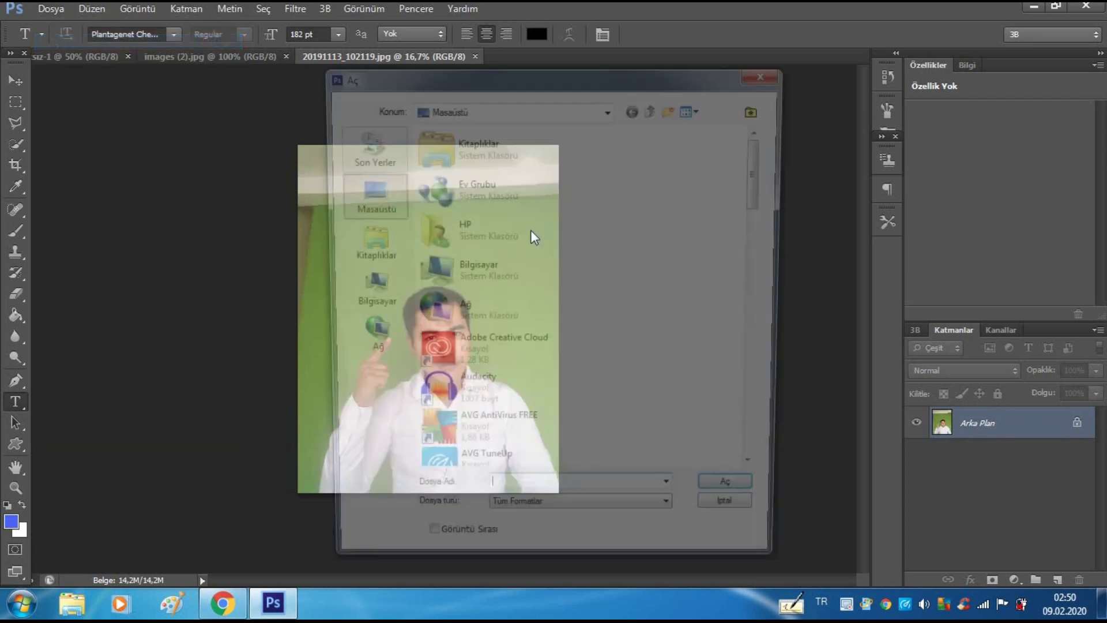
drag(765, 202, 742, 353)
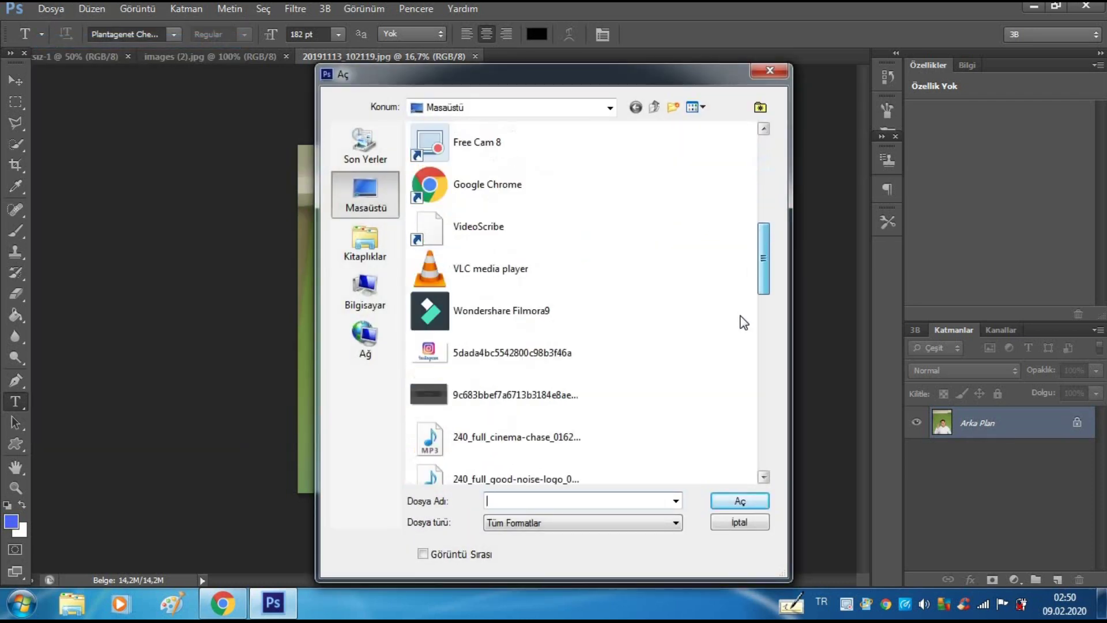
scroll(738, 334, up, 3)
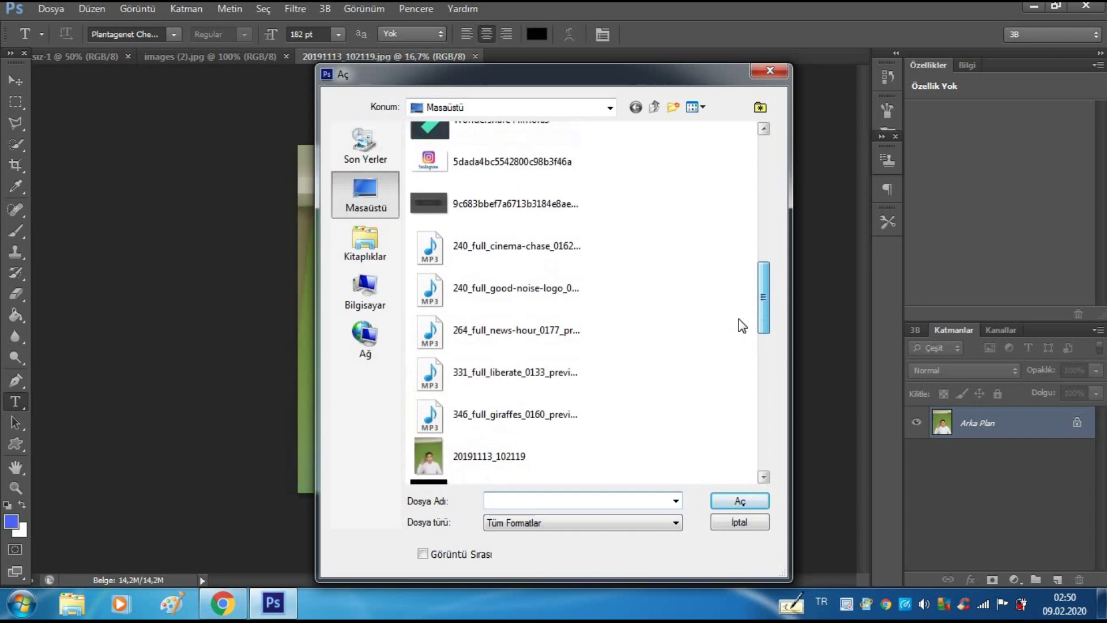
click(525, 178)
click(738, 501)
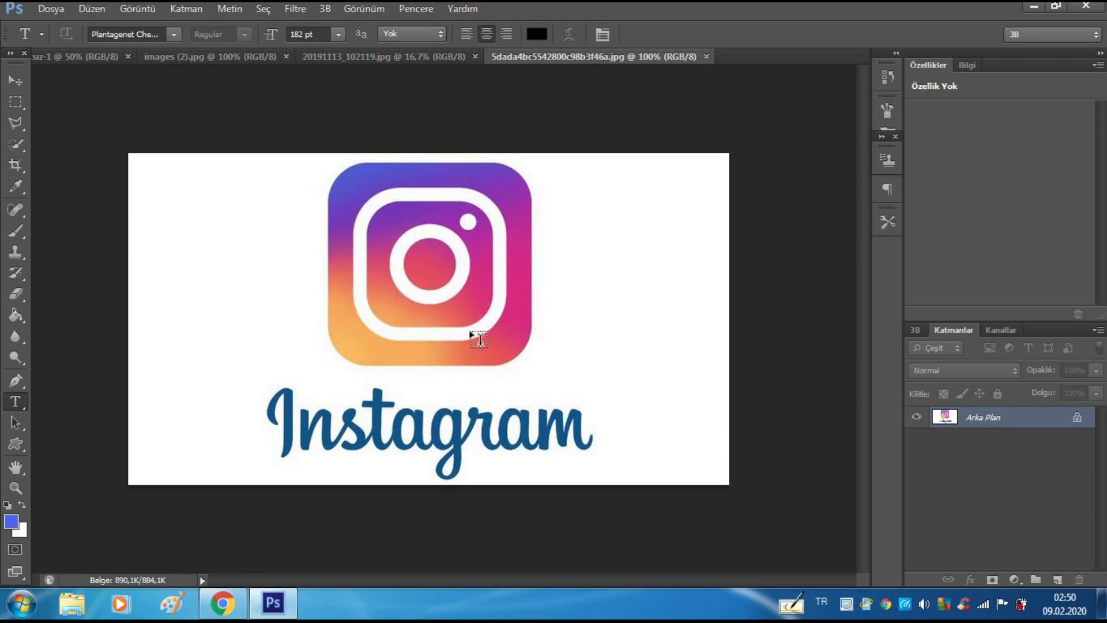
click(46, 11)
click(357, 124)
Step: Cycle through the open document tabs, return to images (2).jpg, and start unlocking its background layer
click(399, 57)
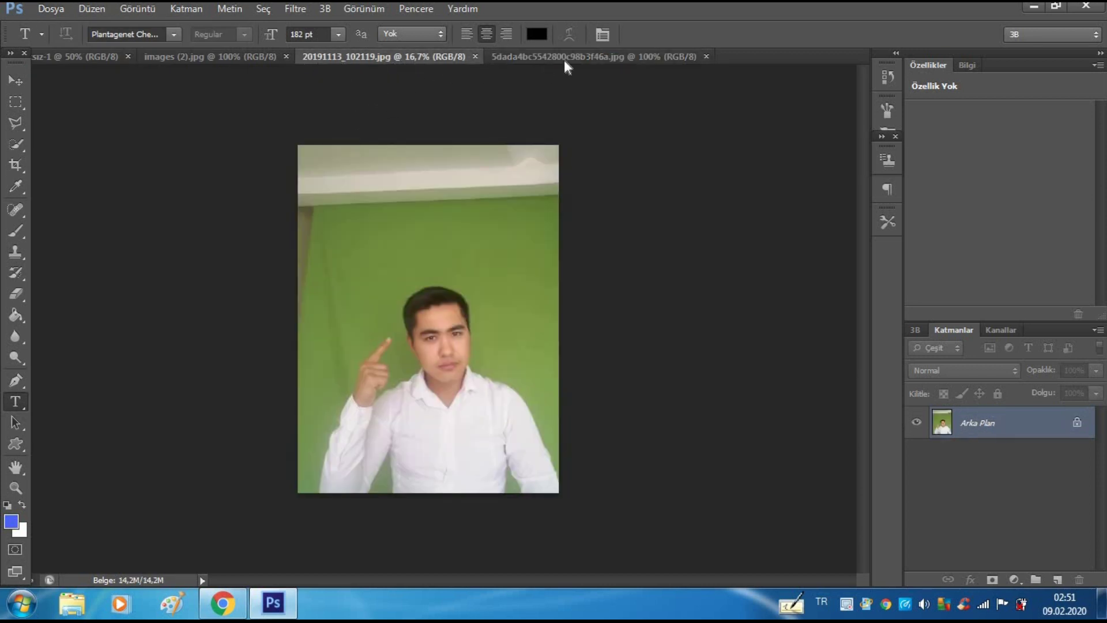
click(565, 58)
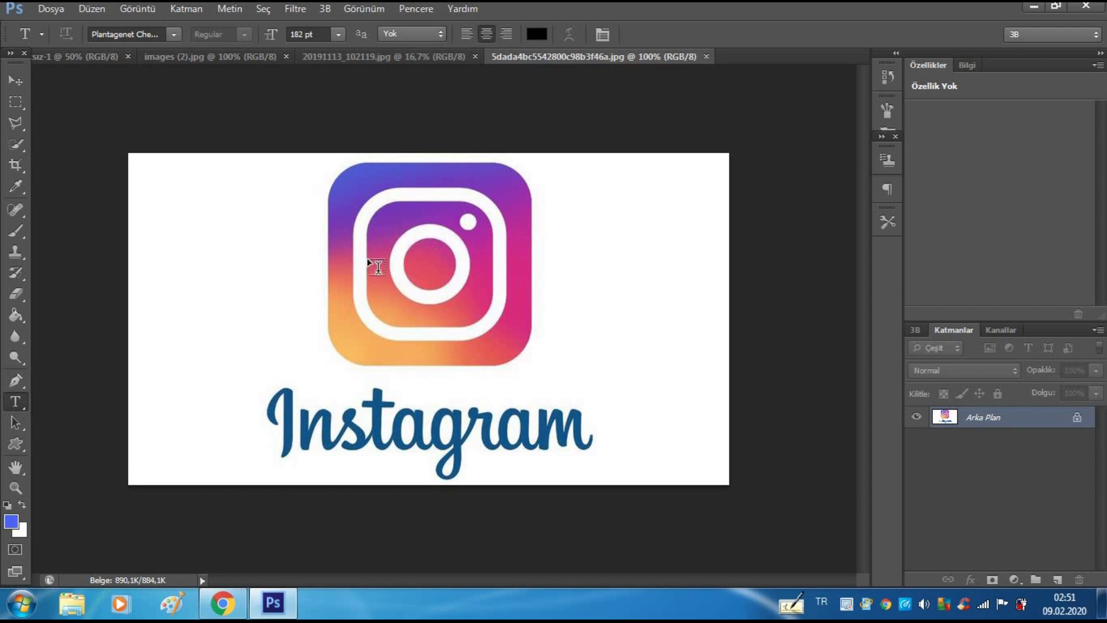
click(240, 60)
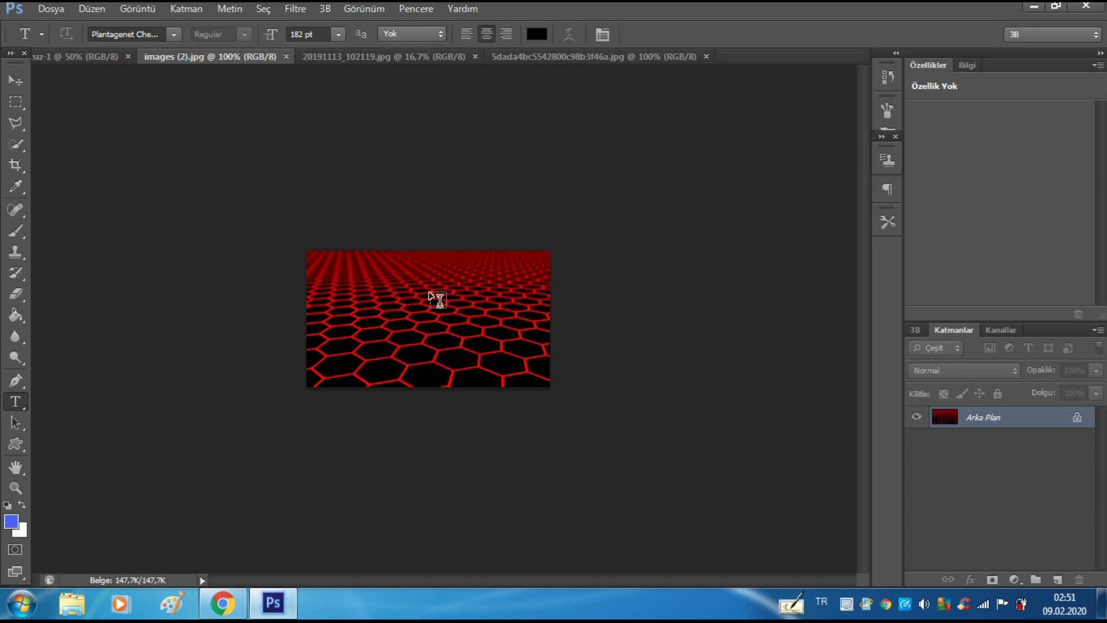
click(71, 56)
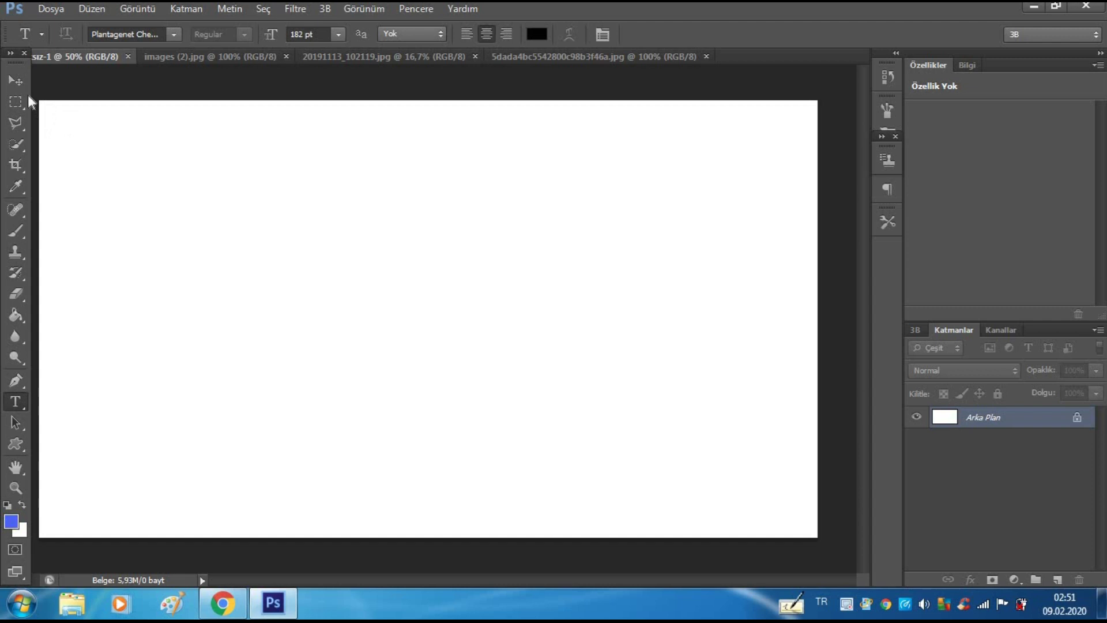
click(215, 55)
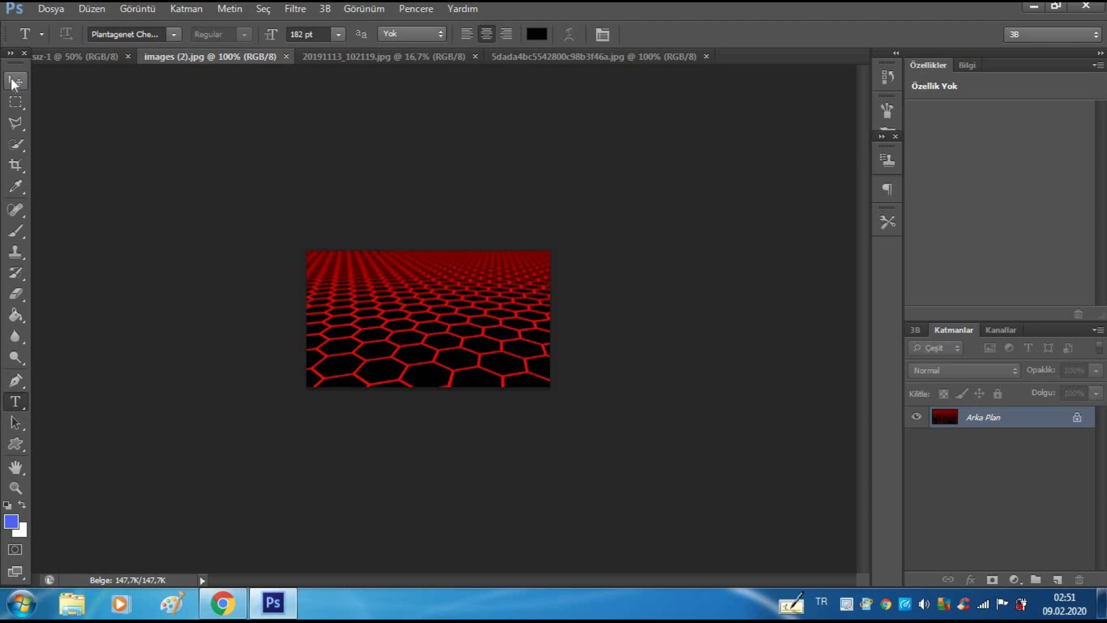
click(16, 82)
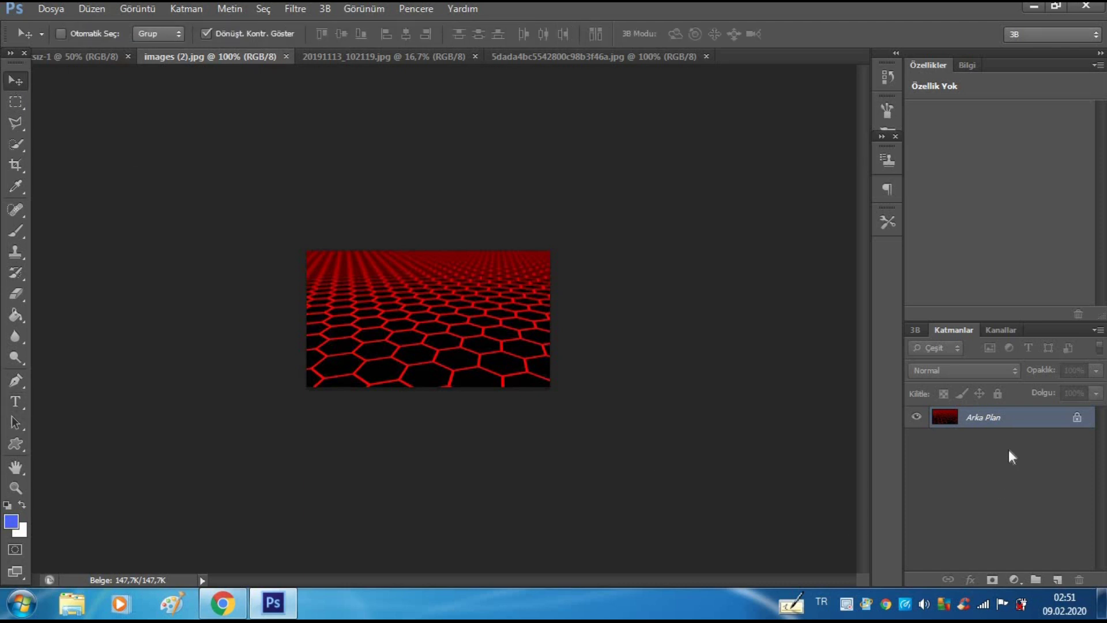
double_click(1012, 419)
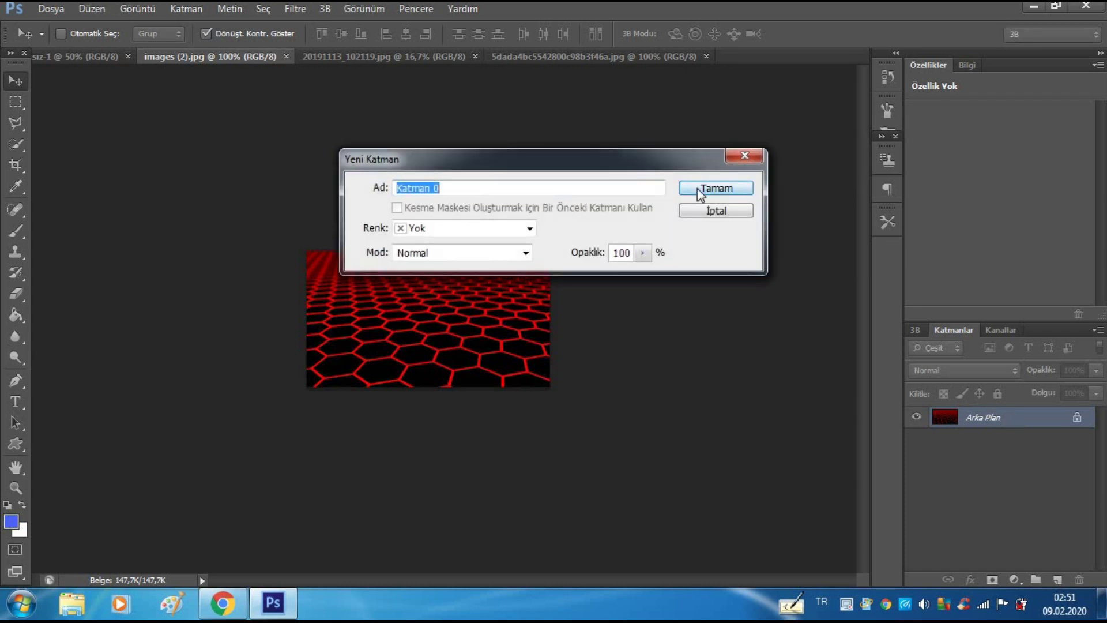
Step: Confirm the layer as Katman 0 and drag the hexagon image into the blank 1920×1080 document
click(697, 188)
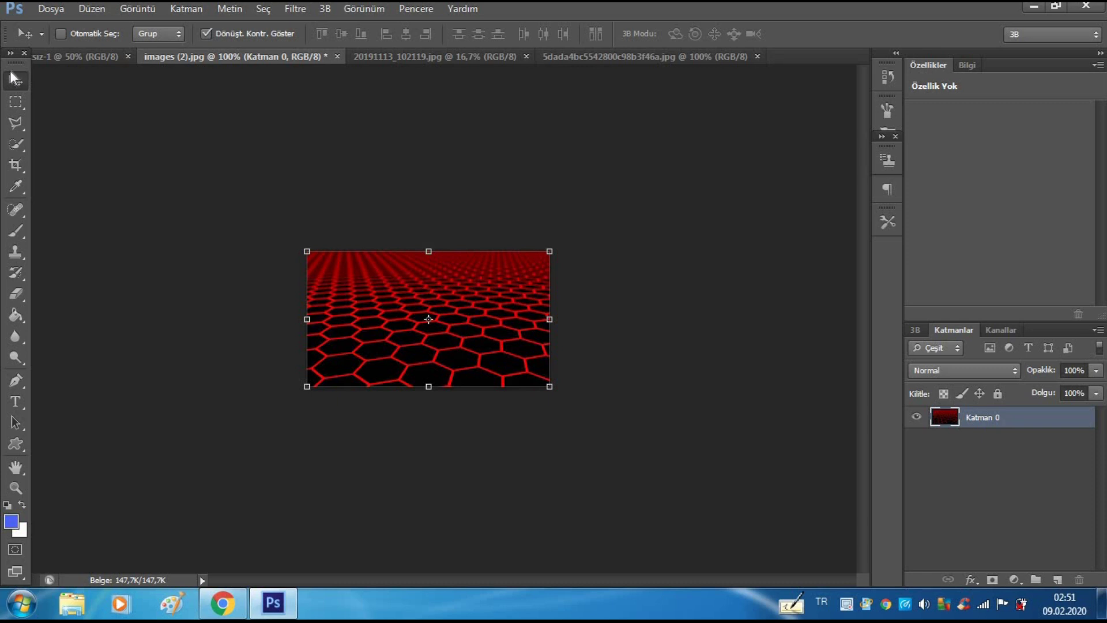
drag(464, 326, 444, 335)
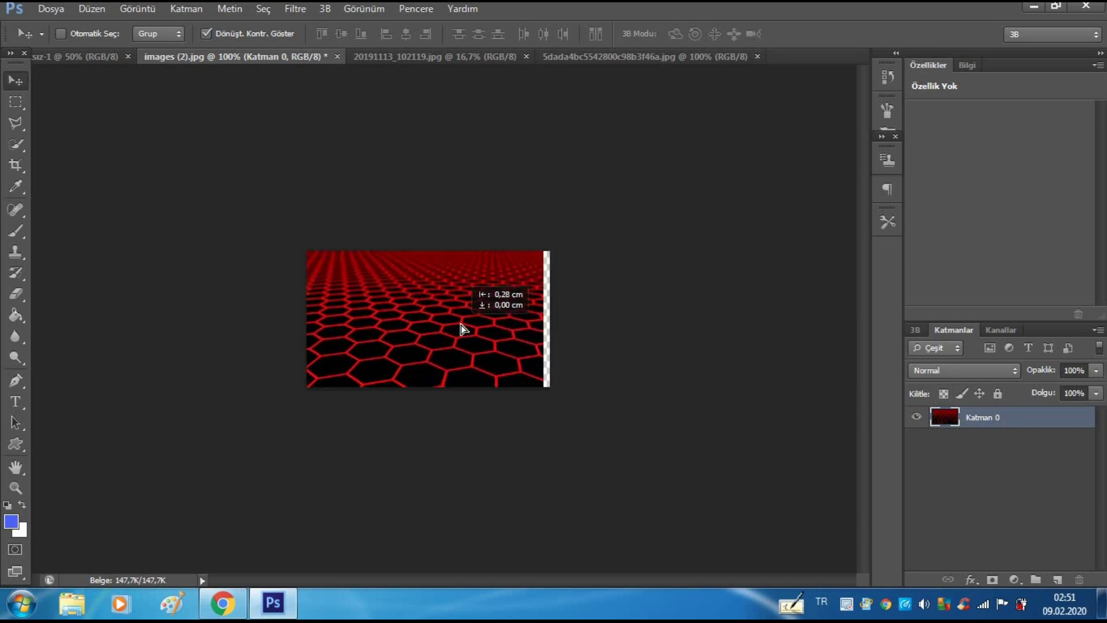
mouse_move(444, 335)
mouse_down()
mouse_move(82, 65)
mouse_move(387, 301)
mouse_move(737, 497)
mouse_move(834, 520)
mouse_move(822, 539)
mouse_up()
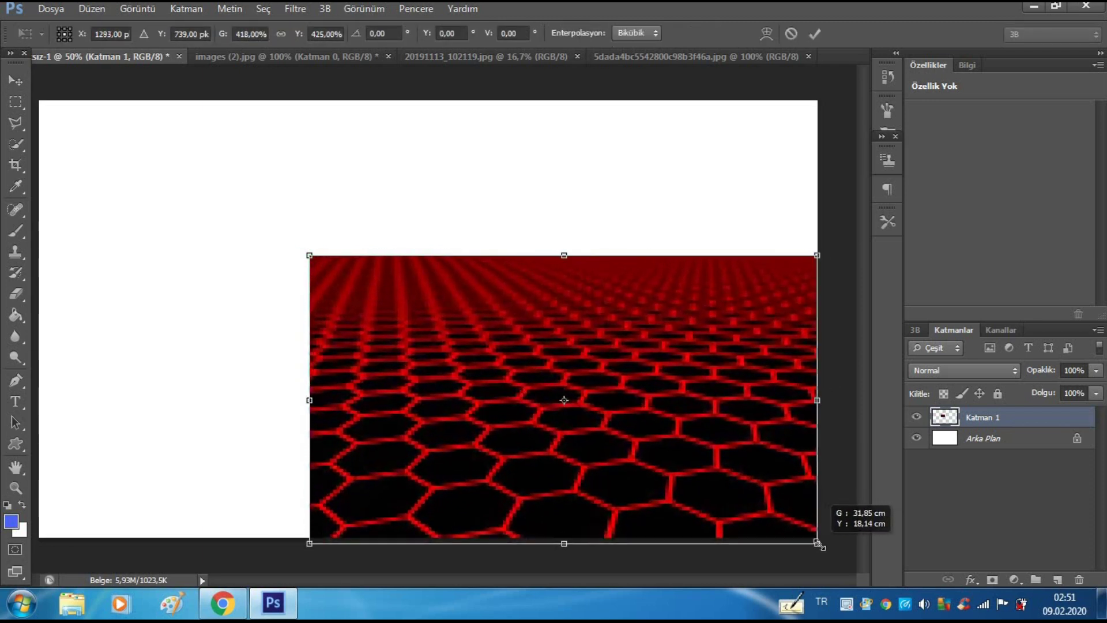
Step: Stretch Katman 1 up to the canvas top and further left, then commit the transform
drag(566, 256, 571, 84)
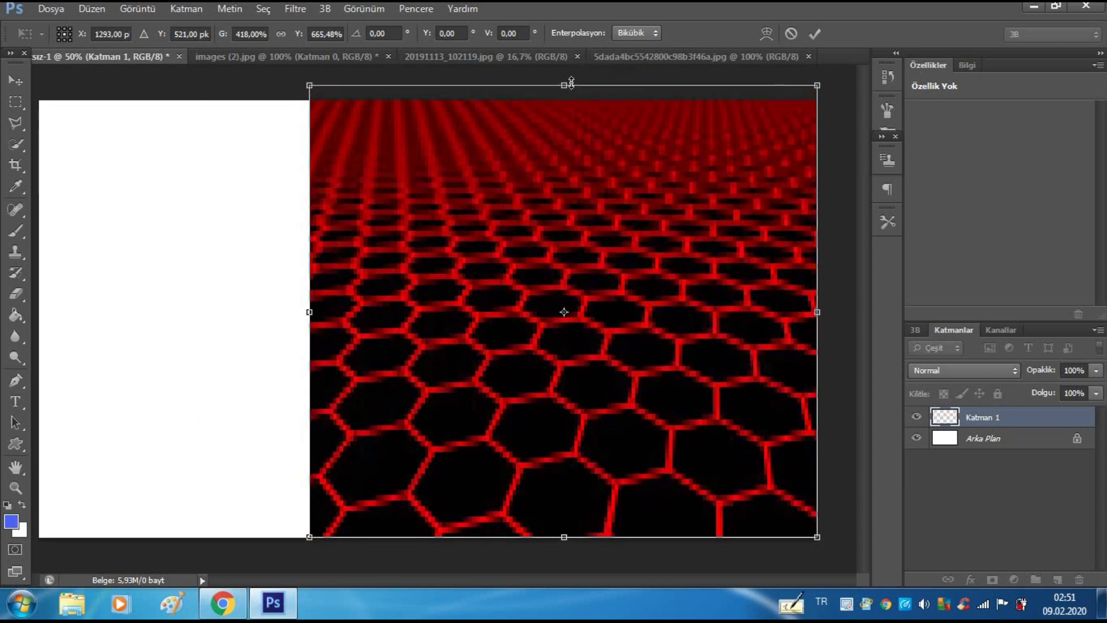
drag(309, 312, 241, 306)
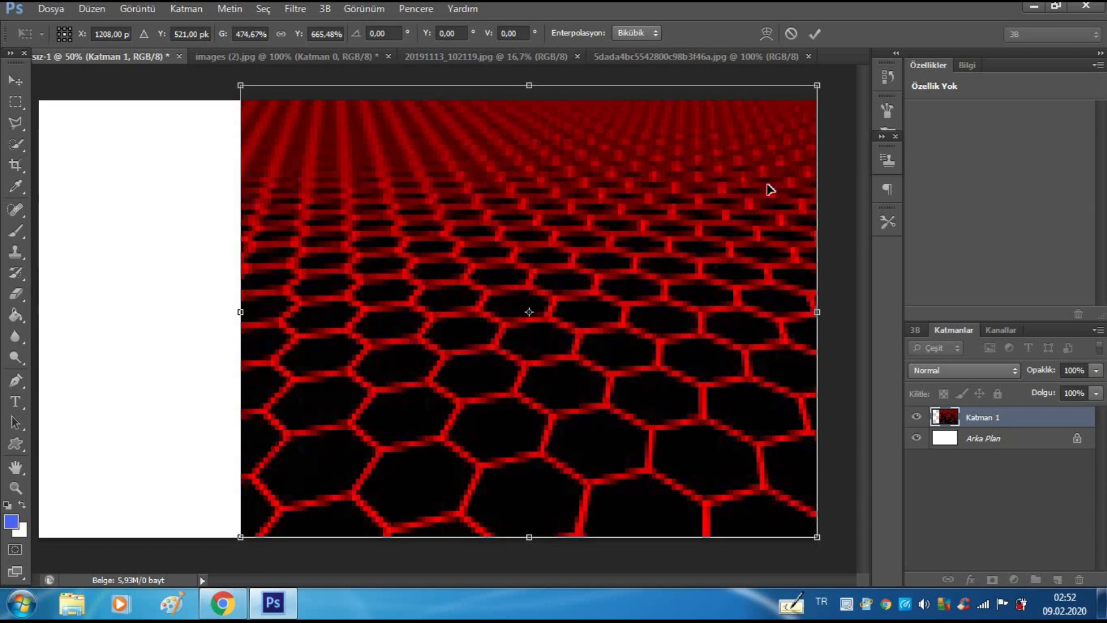
click(815, 34)
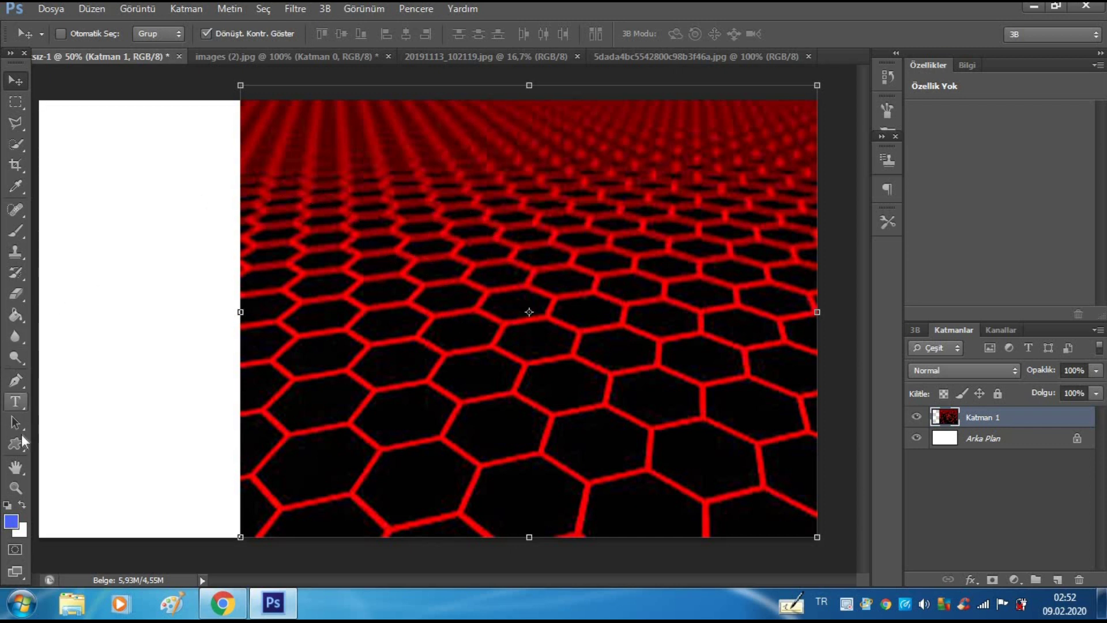
click(16, 487)
click(84, 34)
click(426, 338)
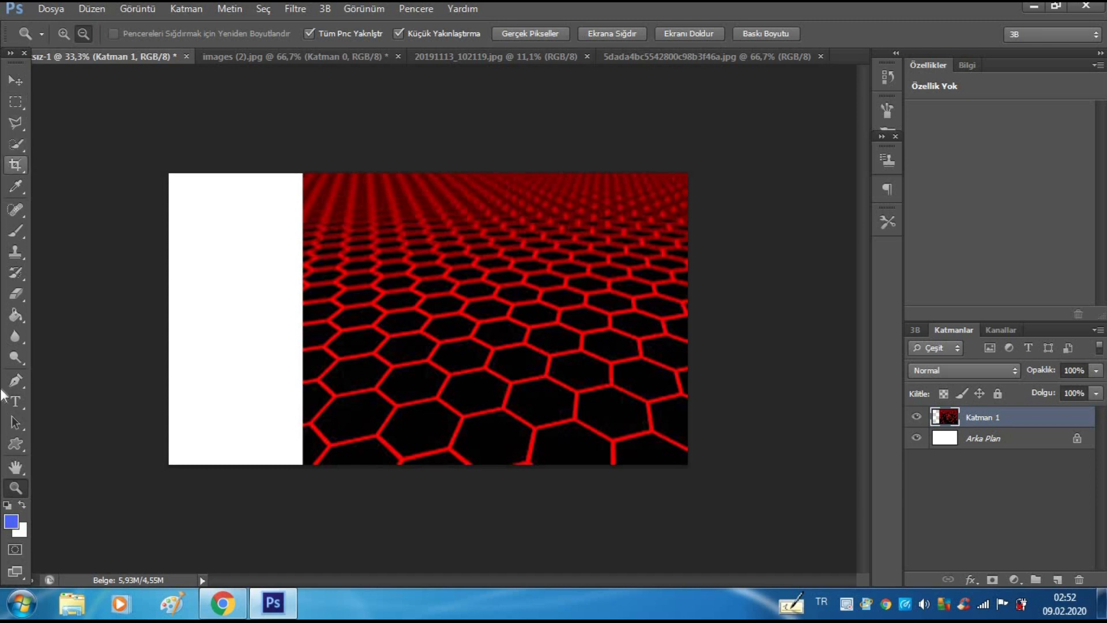
click(64, 36)
click(383, 245)
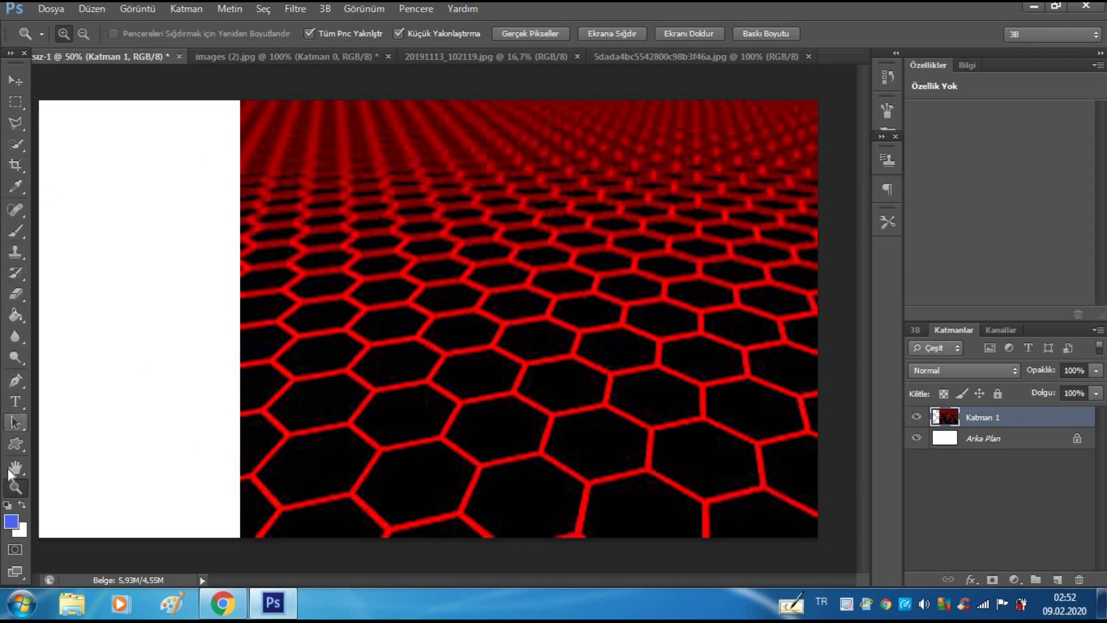
click(18, 122)
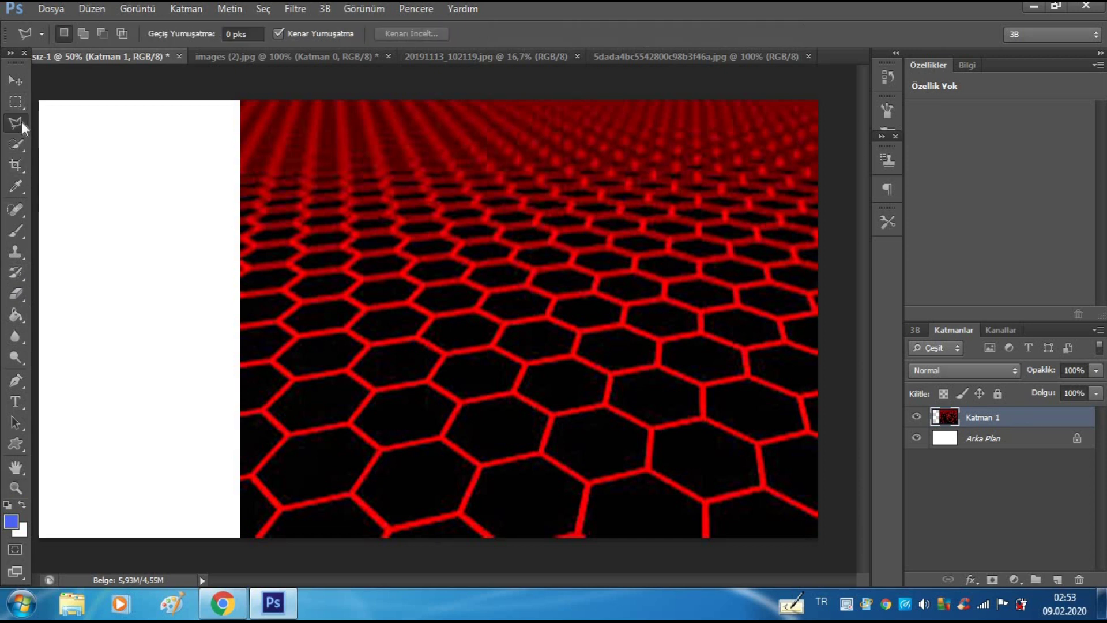
Step: Draw a slanted polygonal selection over the left part of the hexagon layer
click(250, 87)
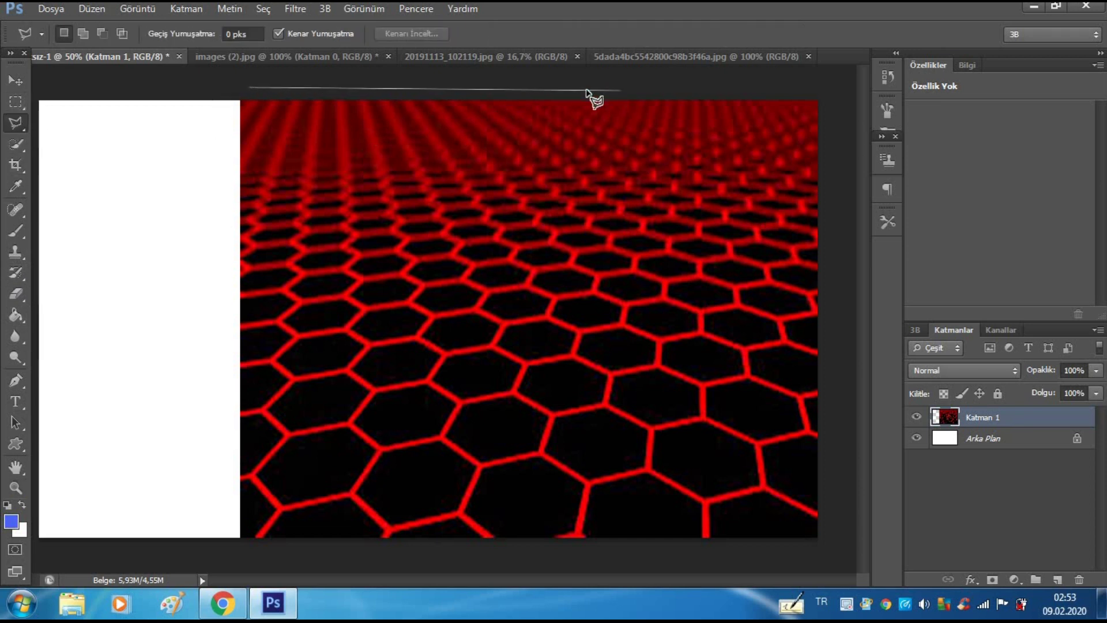
click(527, 99)
click(364, 542)
click(222, 551)
click(230, 85)
Step: Erase the red hexagon pixels inside the slanted selection, leaving white
click(16, 293)
click(292, 165)
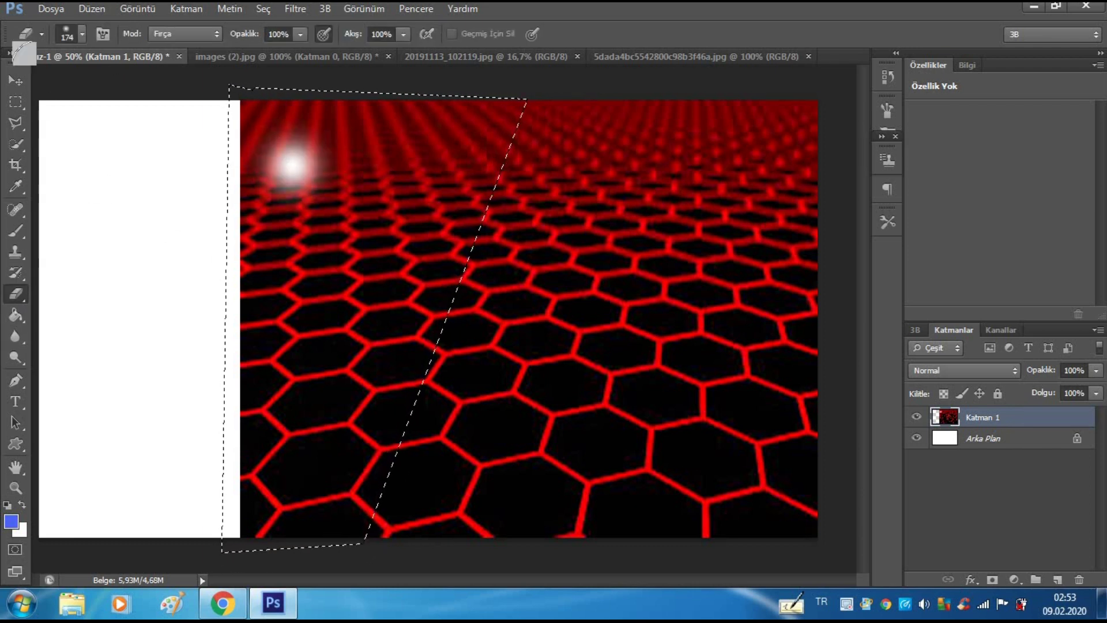
click(82, 33)
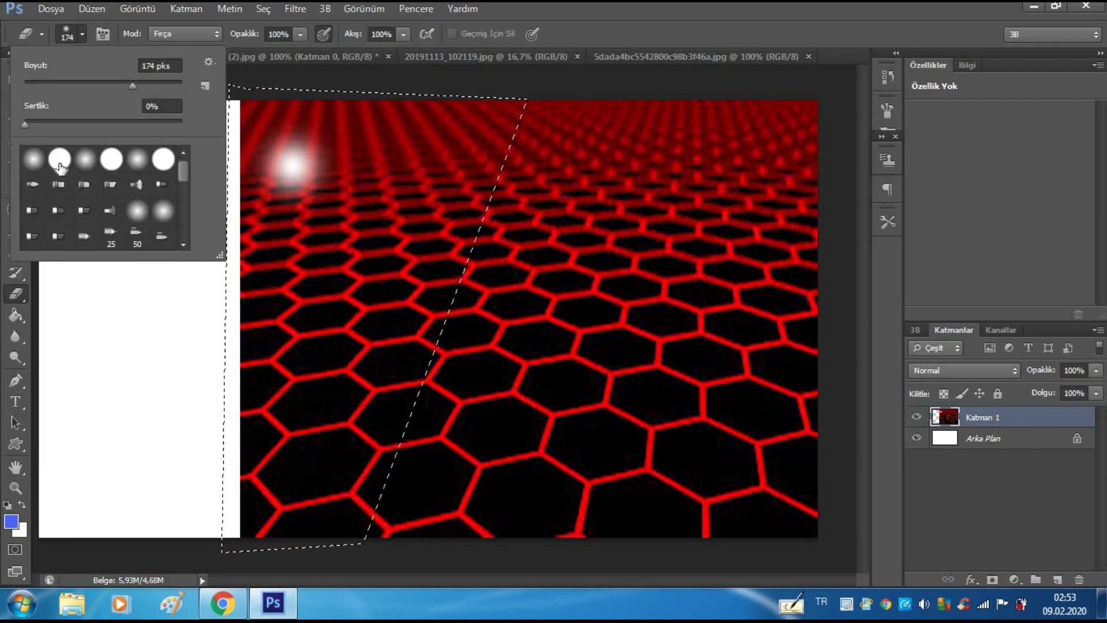
click(82, 33)
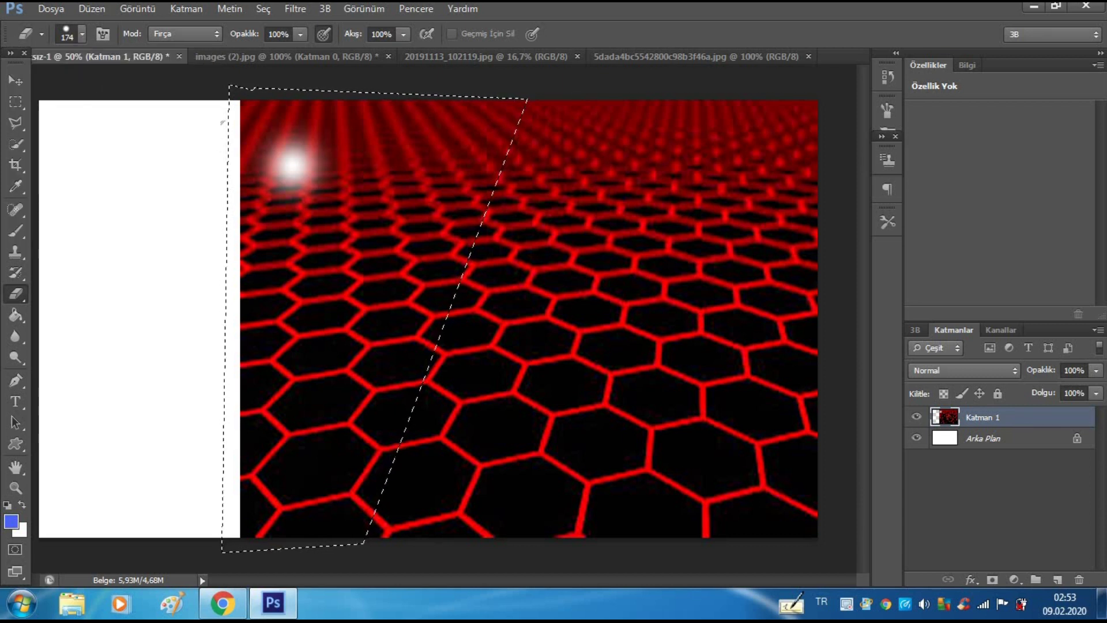
click(241, 103)
drag(279, 101, 473, 96)
drag(481, 150, 470, 248)
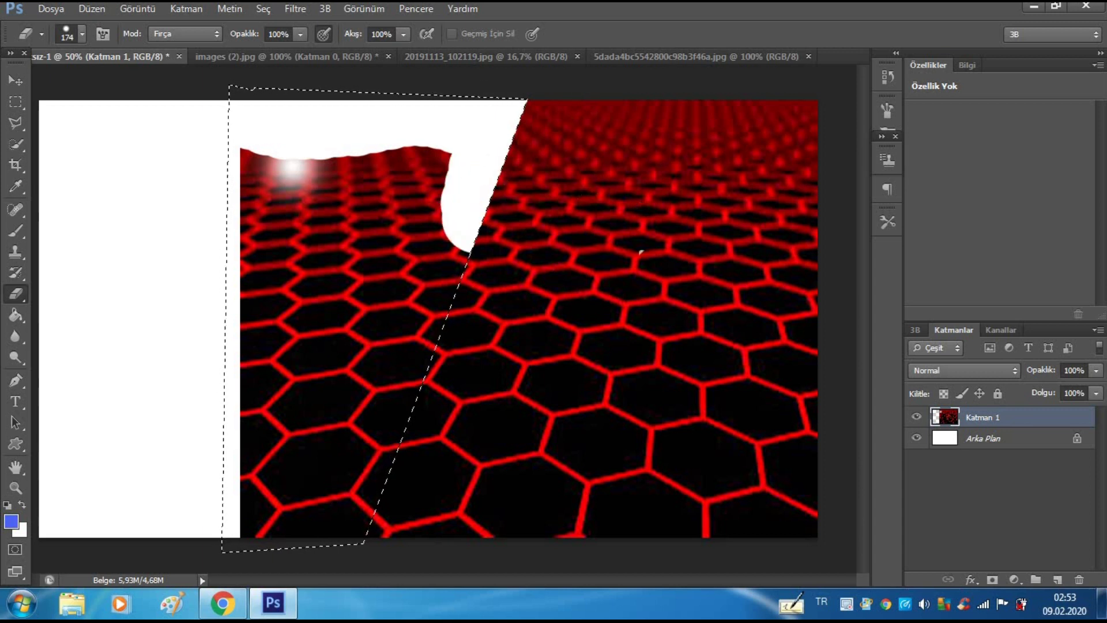
mouse_move(444, 162)
mouse_down()
mouse_move(282, 165)
mouse_move(266, 196)
mouse_up()
mouse_move(244, 339)
mouse_down()
mouse_move(271, 507)
mouse_move(357, 490)
mouse_move(400, 295)
mouse_move(438, 184)
mouse_up()
drag(438, 185, 329, 507)
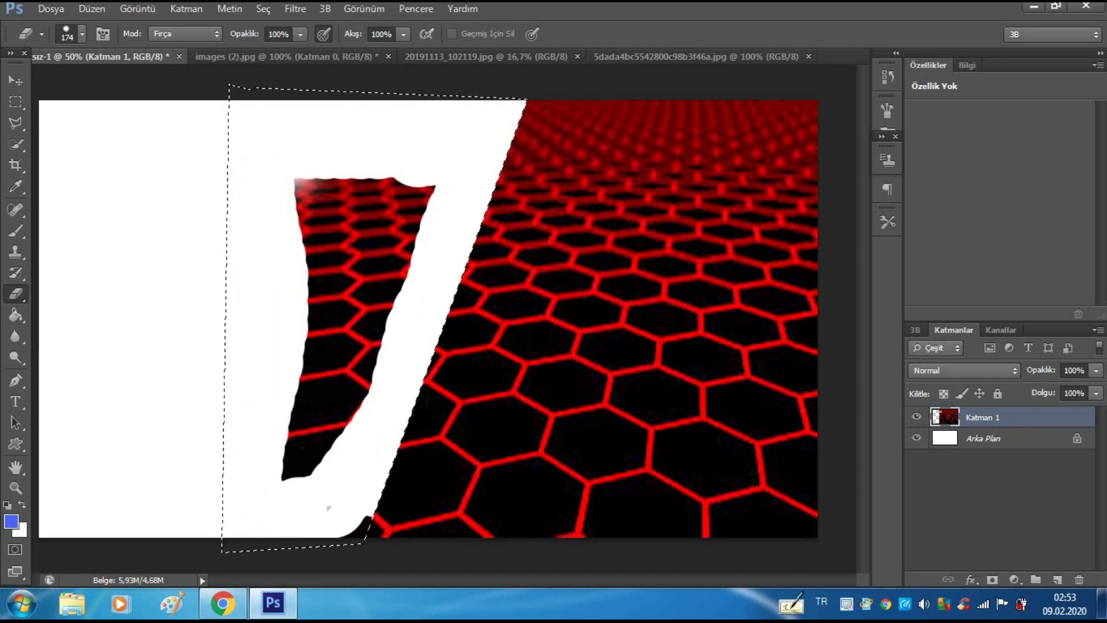
mouse_move(286, 372)
mouse_down()
mouse_move(403, 199)
mouse_move(369, 346)
mouse_move(288, 467)
mouse_move(297, 144)
mouse_move(305, 189)
mouse_up()
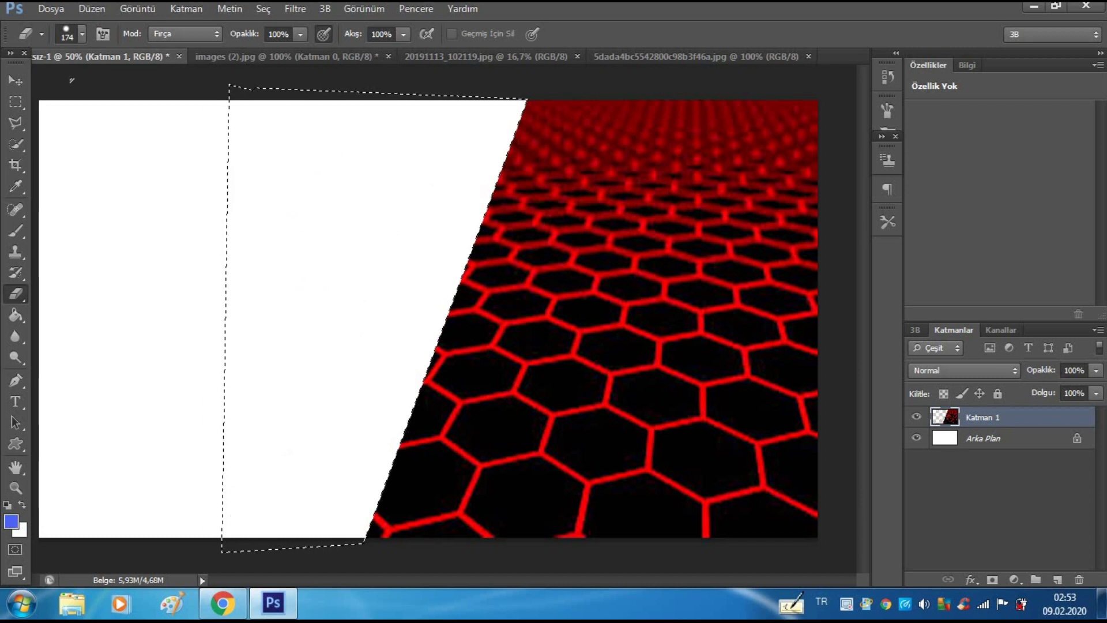
Step: Clear the selection with Seçimi Kaldır (Deselect)
click(18, 84)
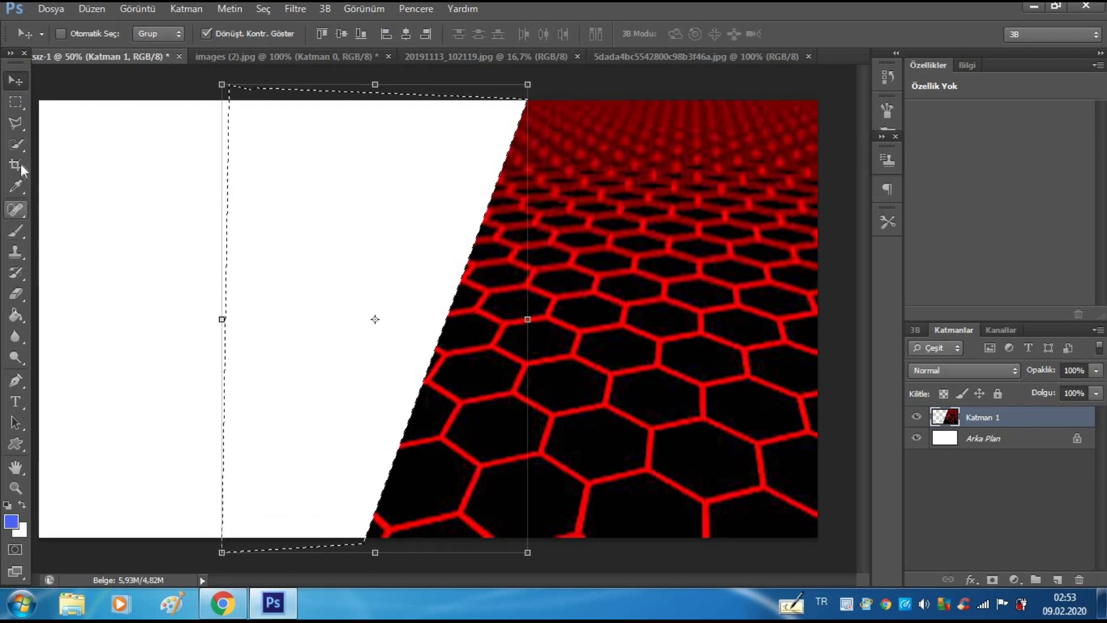
click(16, 123)
right_click(338, 186)
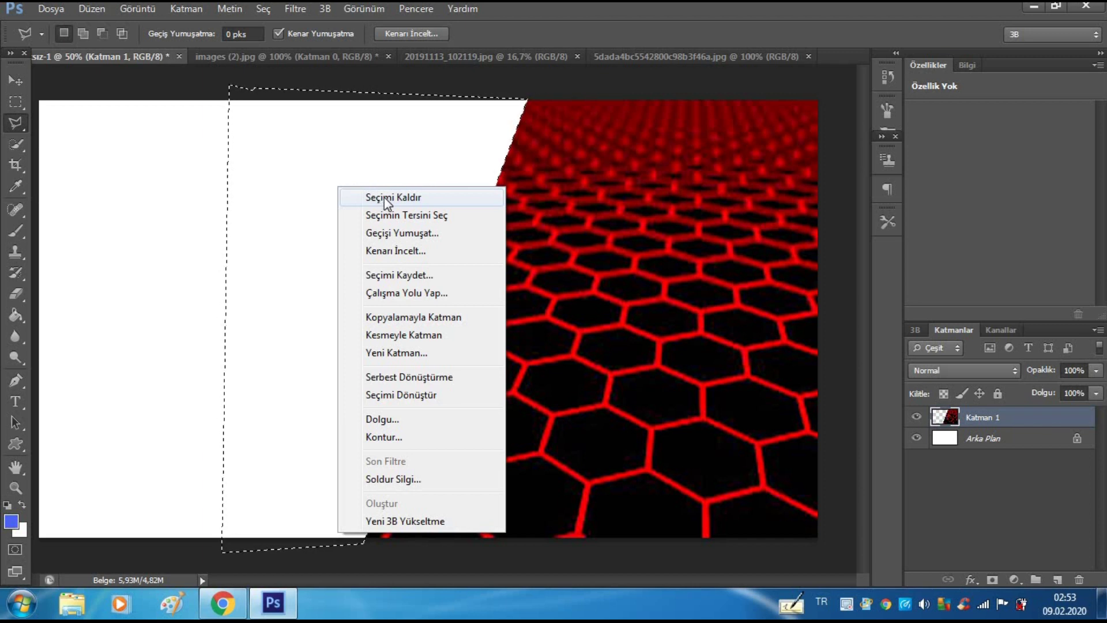
click(381, 197)
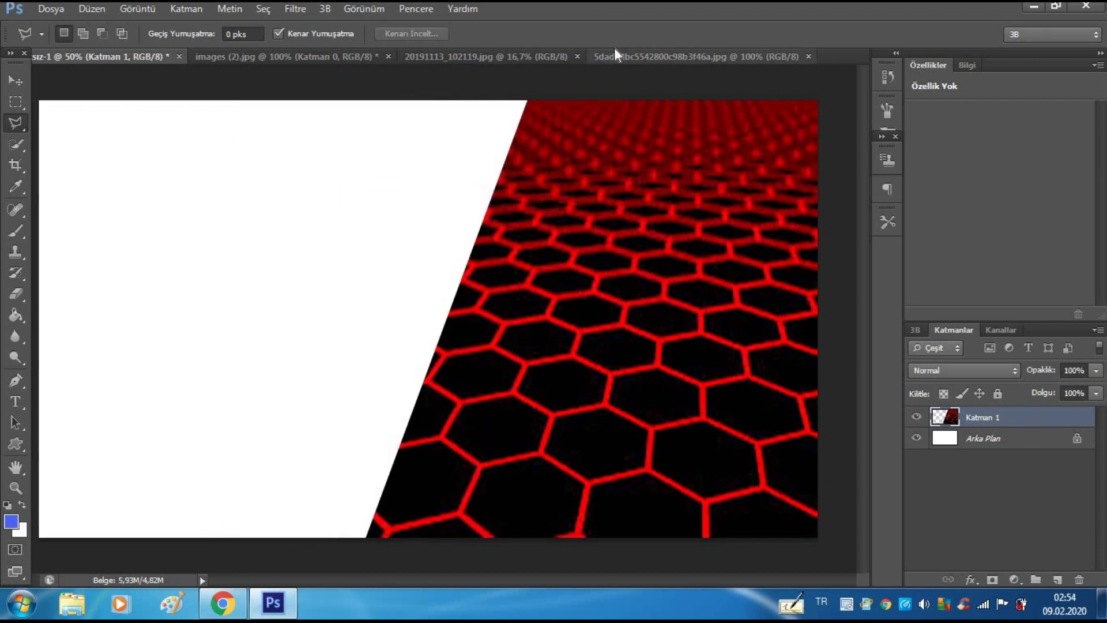
click(596, 55)
Step: Zoom into the green-screen portrait and Quick Select the man's hair, face, shirt and raised hand
click(426, 58)
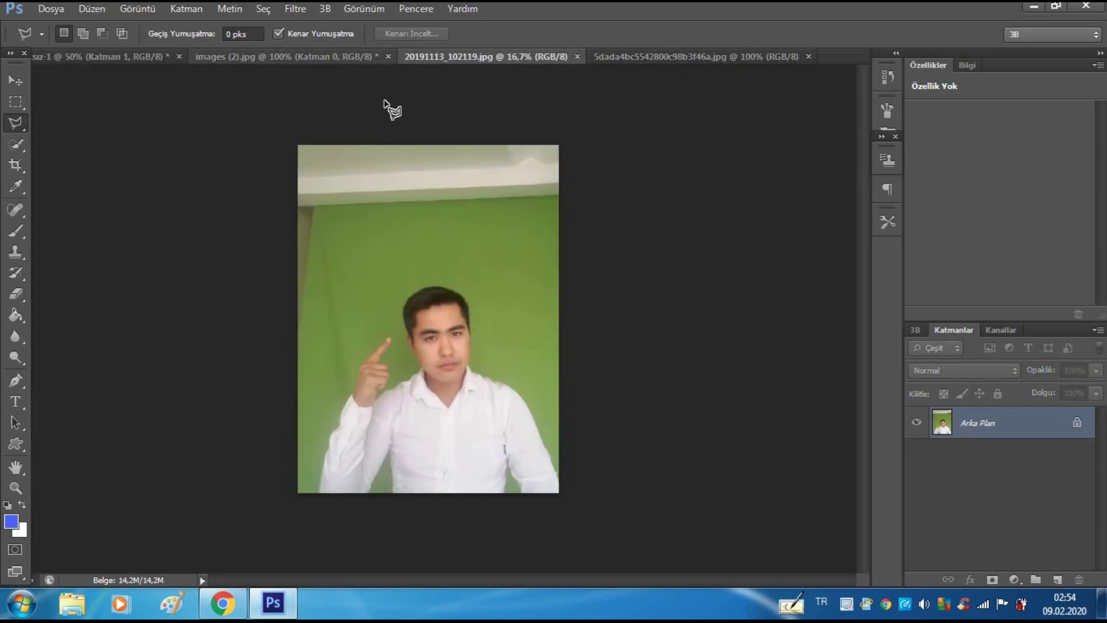
click(25, 490)
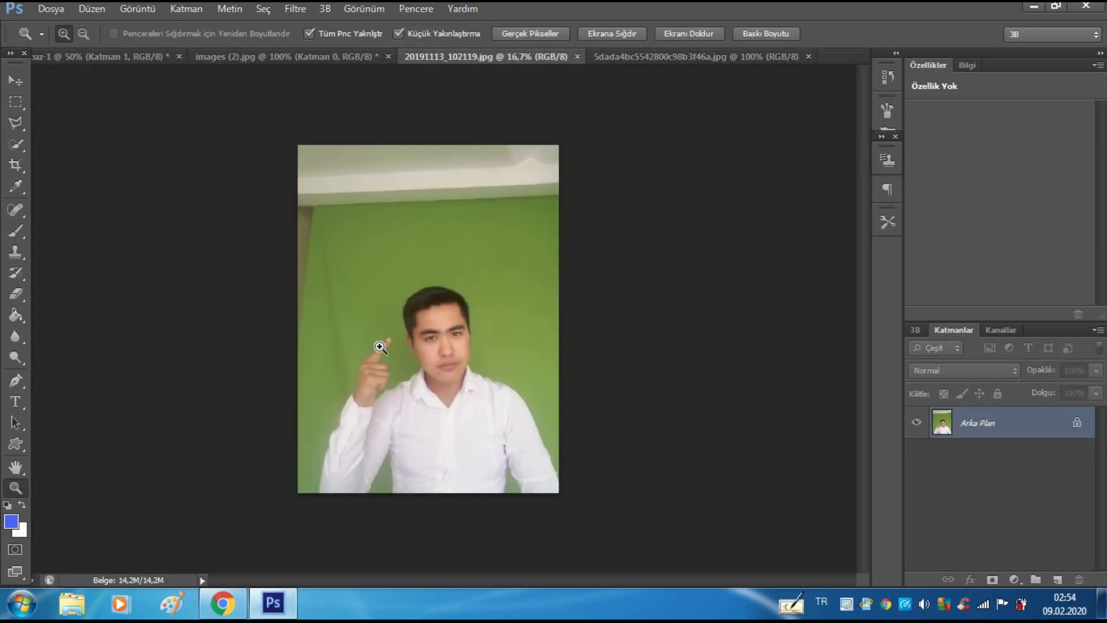
click(387, 348)
click(455, 338)
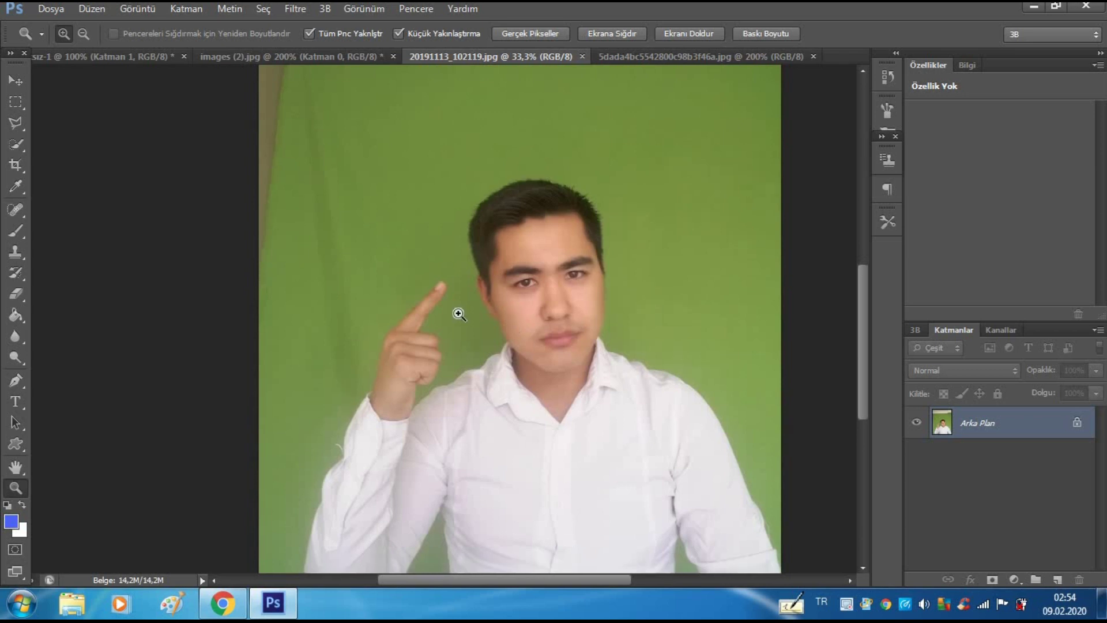
click(21, 142)
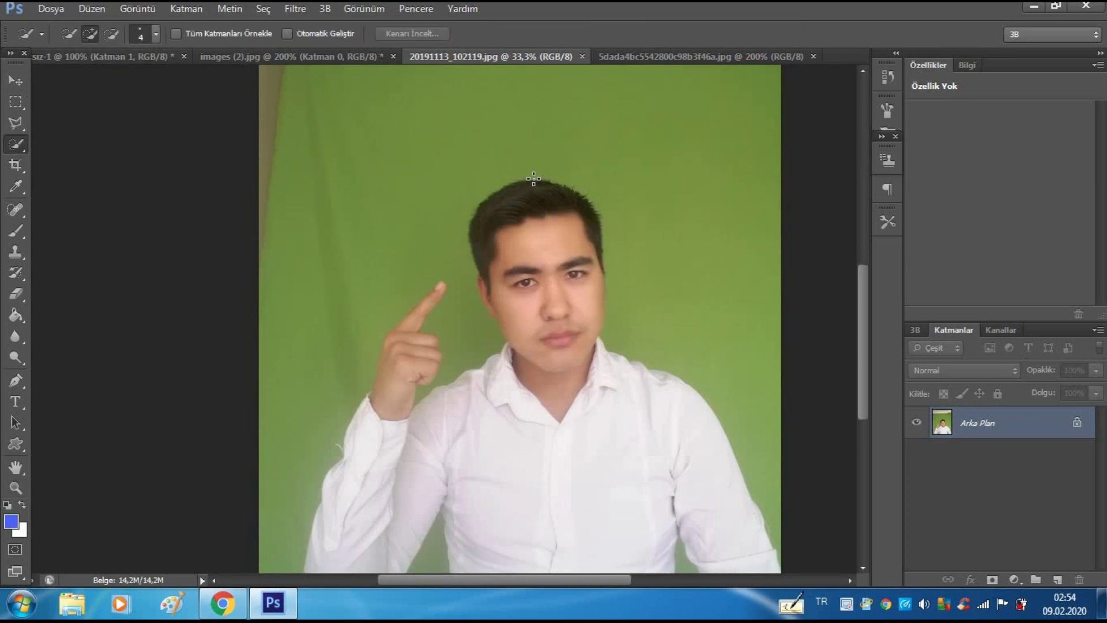
drag(540, 230, 543, 245)
drag(553, 321, 554, 358)
drag(484, 424, 497, 405)
mouse_move(432, 442)
mouse_down()
mouse_move(430, 456)
mouse_move(652, 430)
mouse_move(672, 472)
mouse_up()
drag(383, 425, 405, 341)
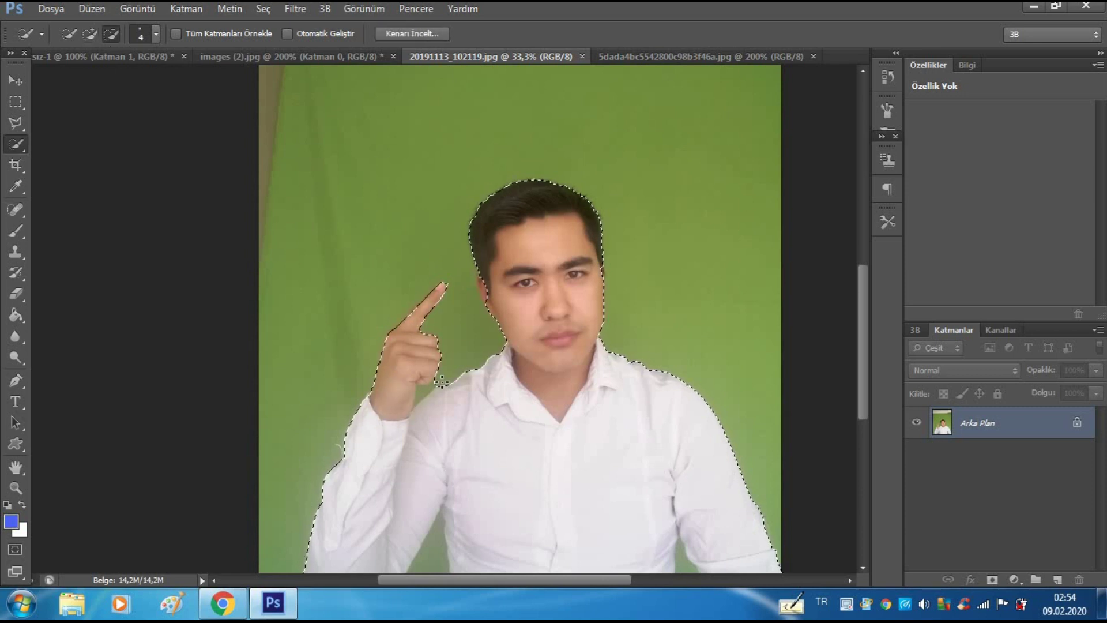
Step: Zoom back out and drag the selected man toward the thumbnail document with the Move tool
scroll(433, 395, down, 5)
scroll(581, 219, up, 3)
scroll(499, 267, up, 4)
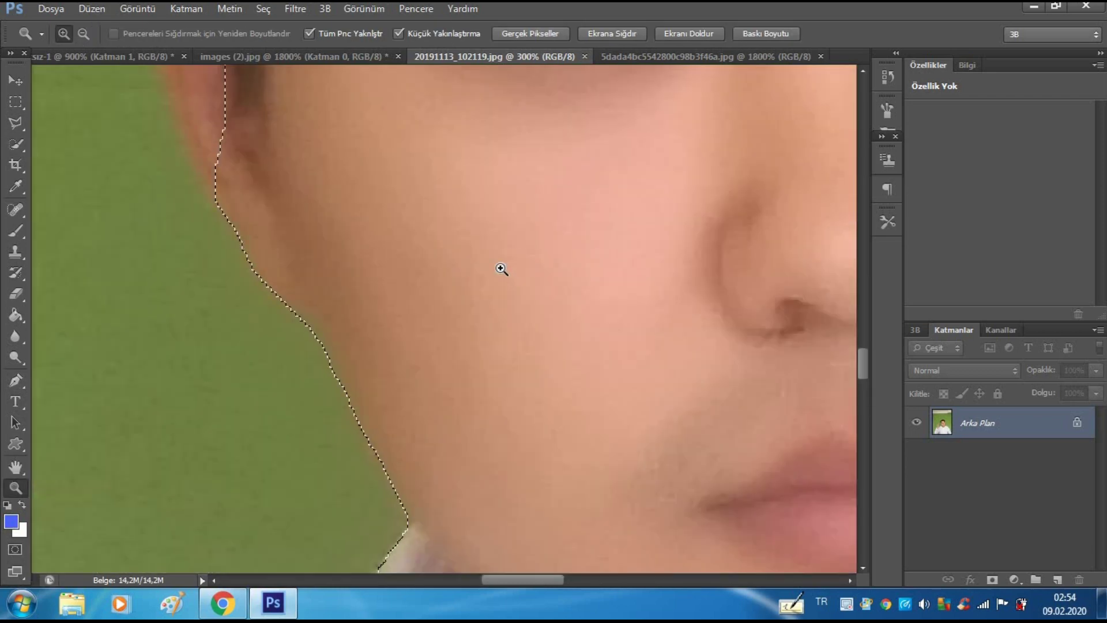
scroll(500, 267, up, 3)
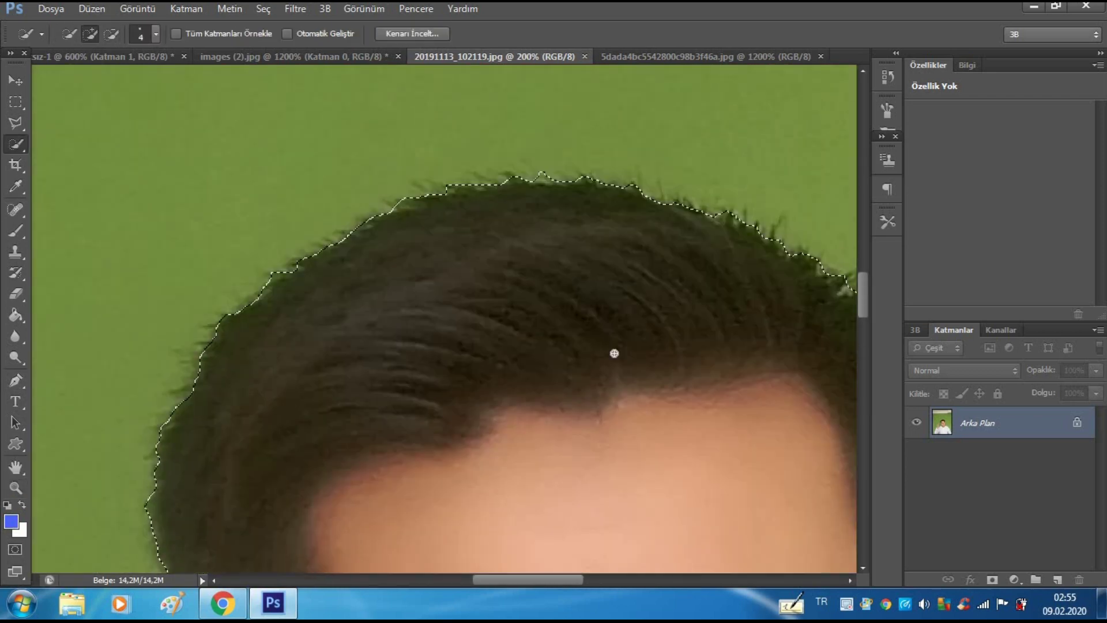
scroll(213, 192, down, 10)
key(z)
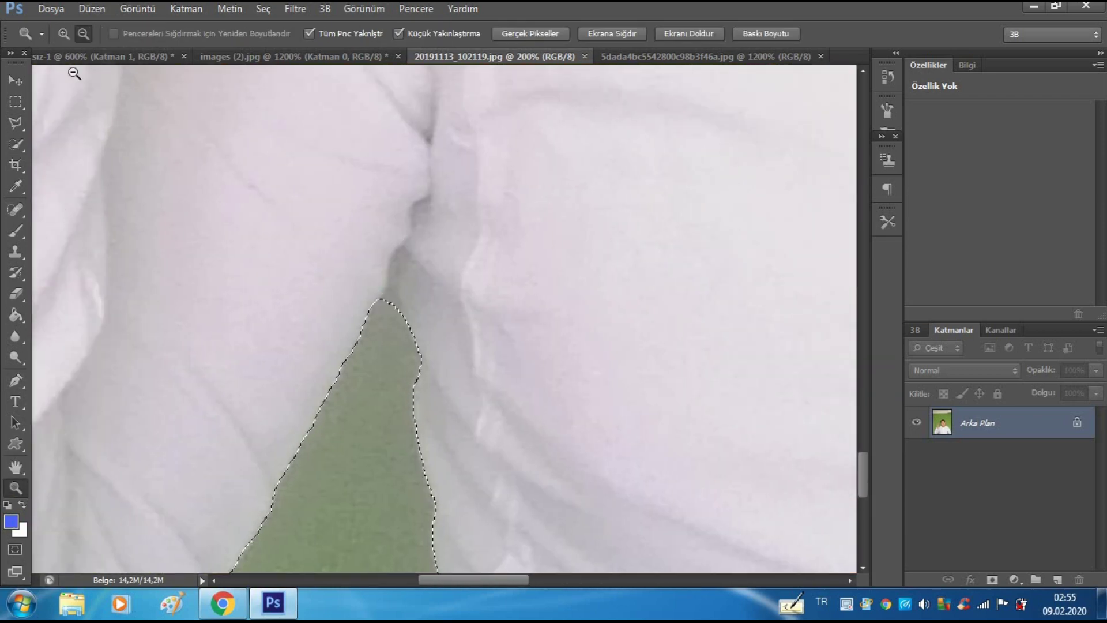
alt+click(462, 223)
alt+click(341, 134)
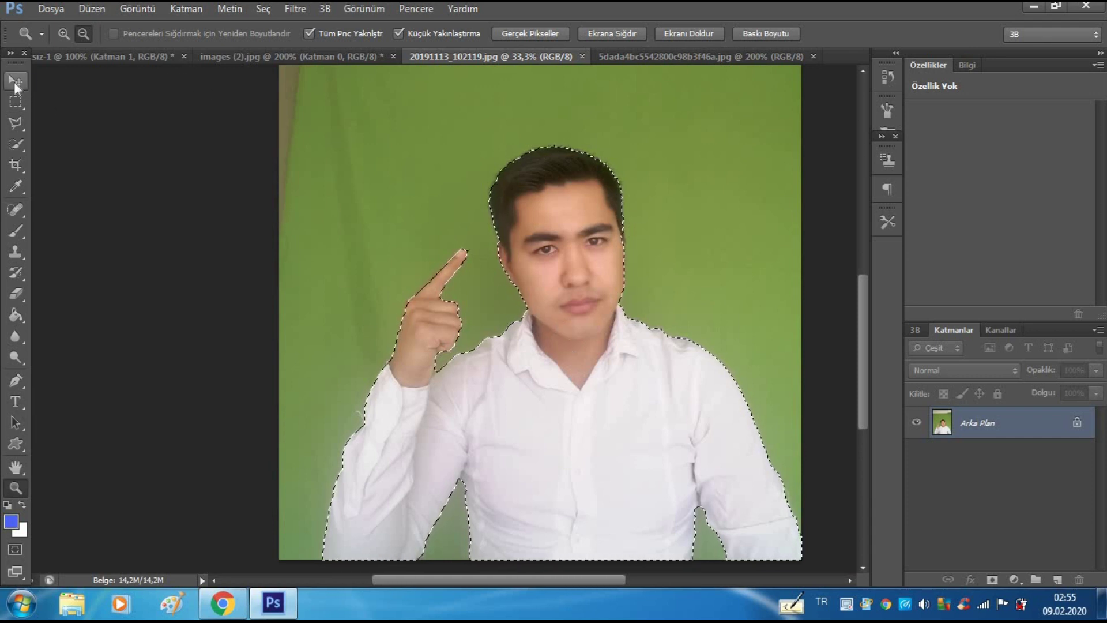
click(16, 80)
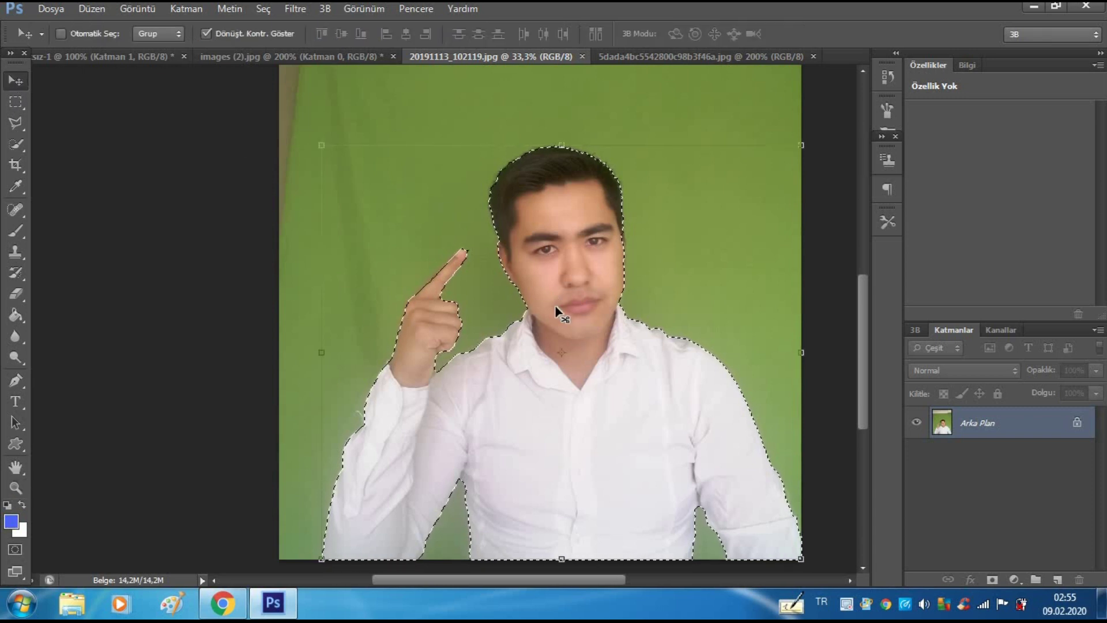
mouse_move(591, 410)
mouse_down()
mouse_move(565, 361)
mouse_move(678, 371)
mouse_up()
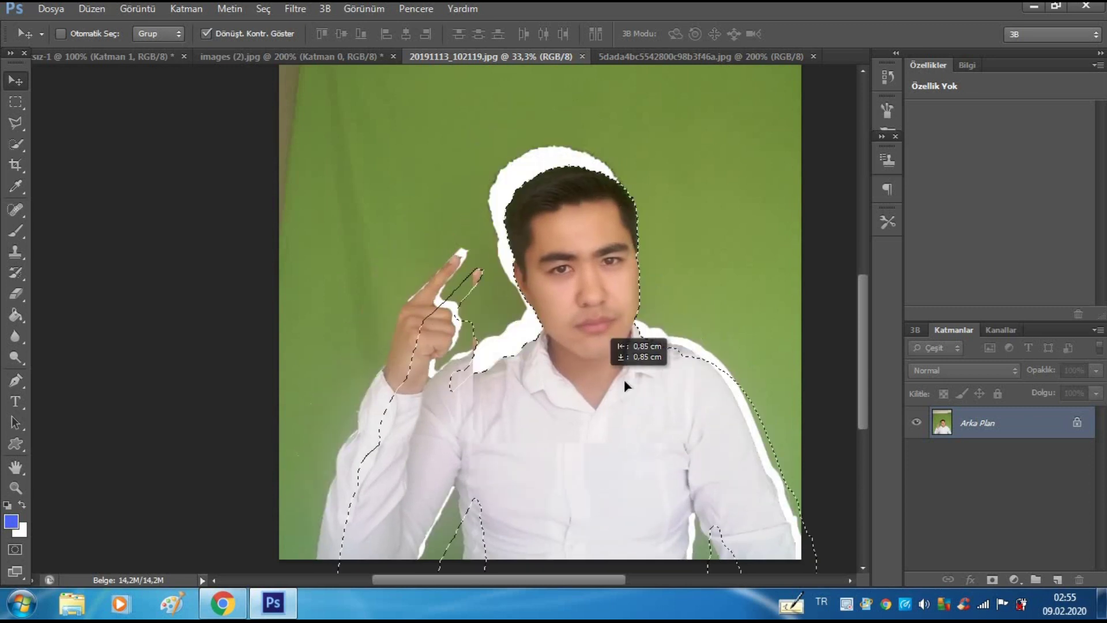
mouse_move(678, 372)
mouse_down()
mouse_move(199, 110)
mouse_move(137, 62)
mouse_move(356, 153)
mouse_up()
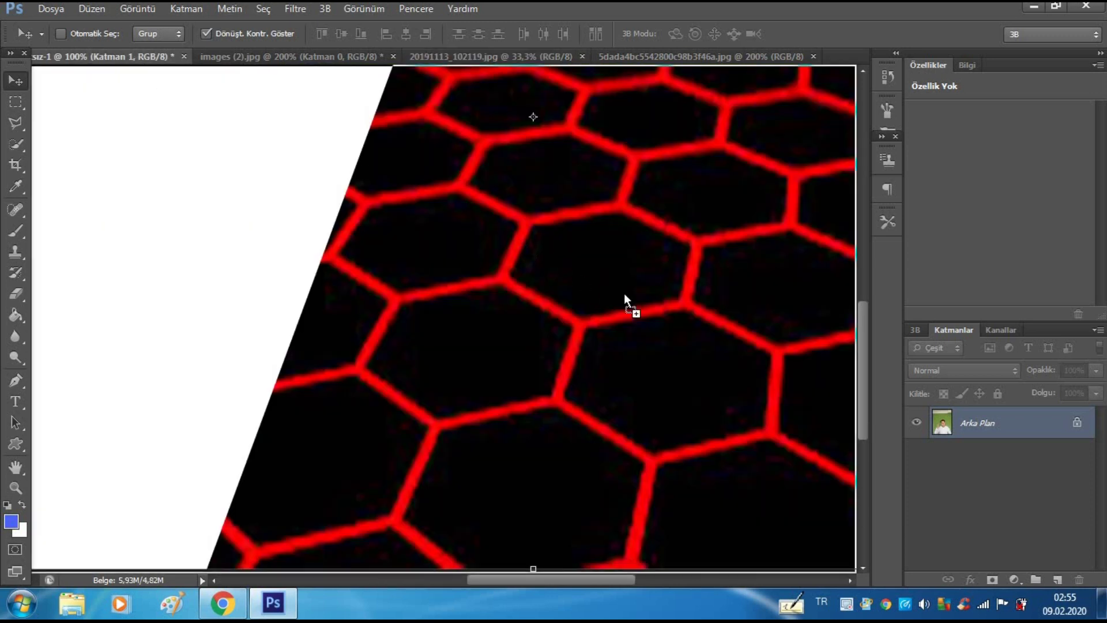
Step: Drop the cut-out man into the thumbnail, shrink him and place him over the right-hand hexagons
drag(596, 315, 518, 274)
key(z)
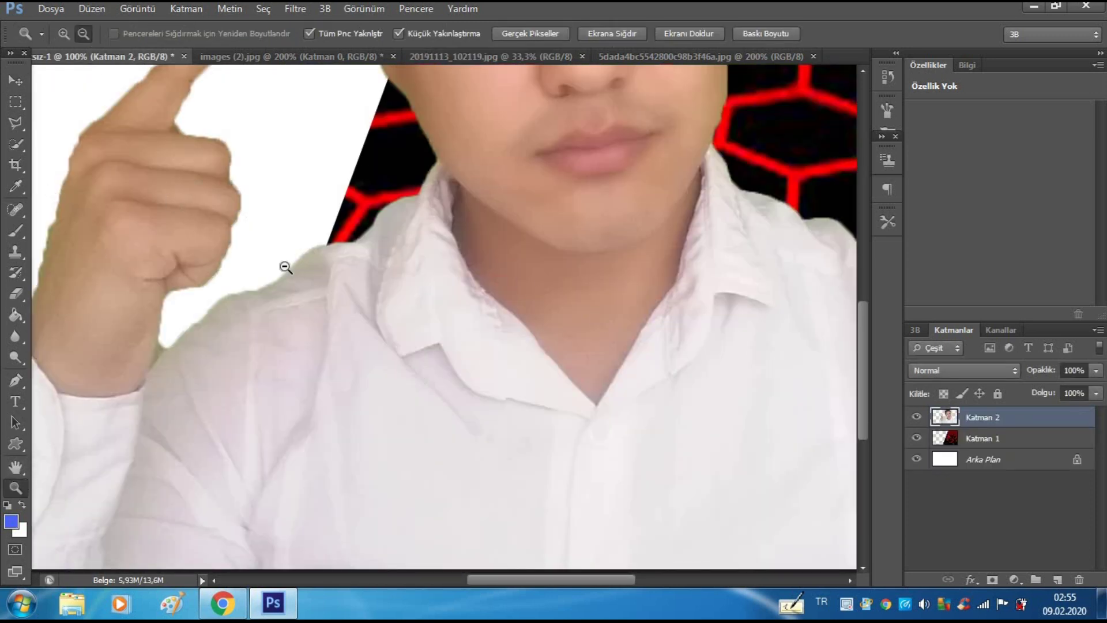
alt+click(288, 267)
key(v)
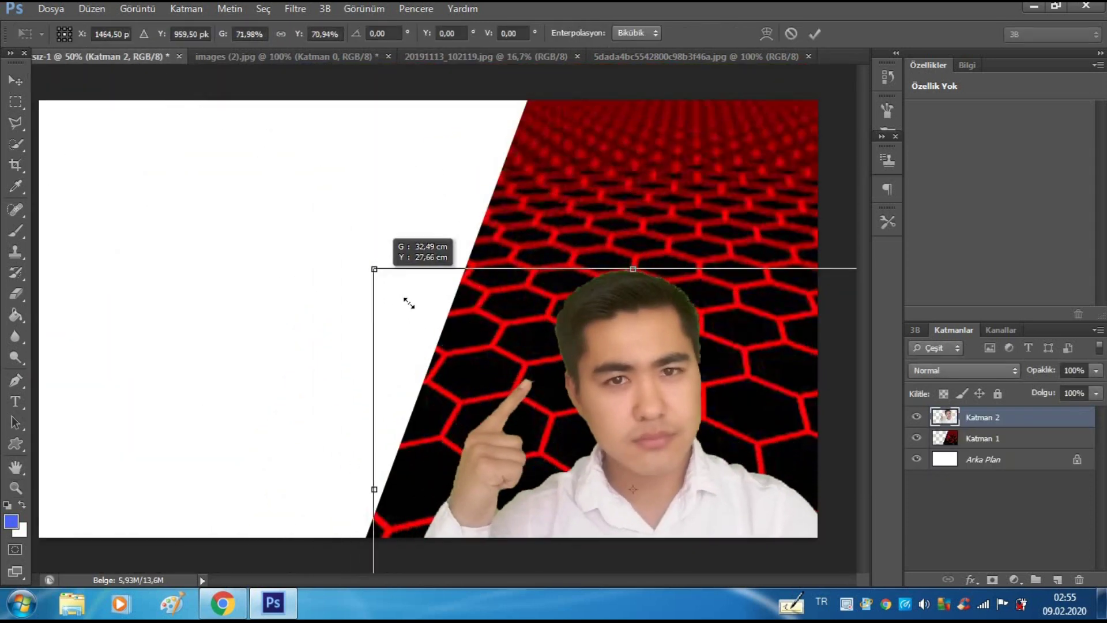
drag(173, 90, 422, 303)
drag(663, 490, 647, 335)
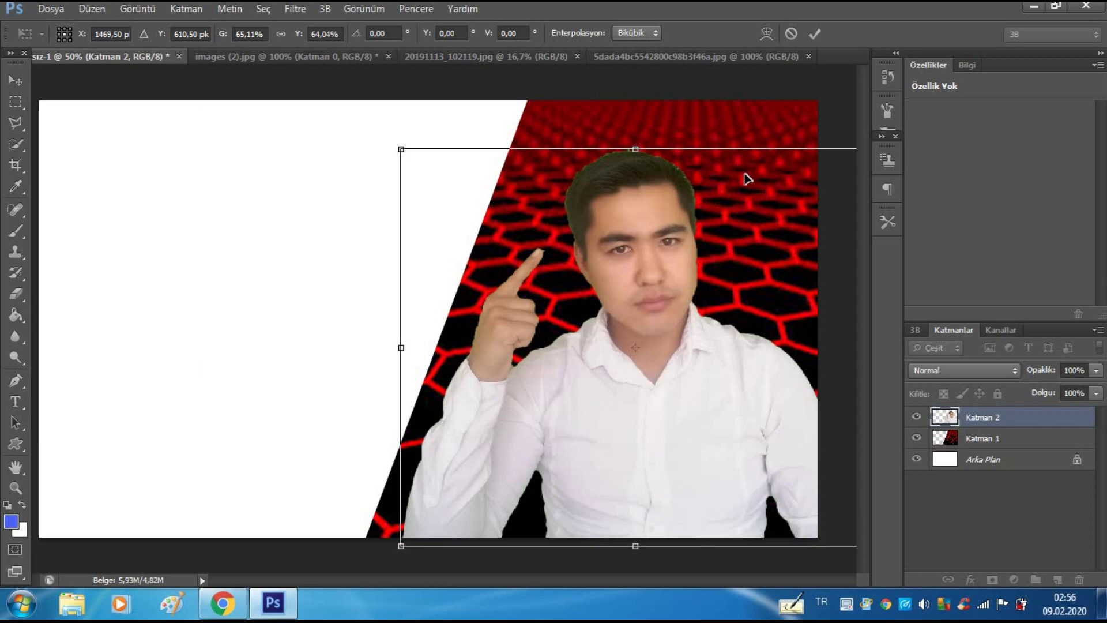
click(814, 34)
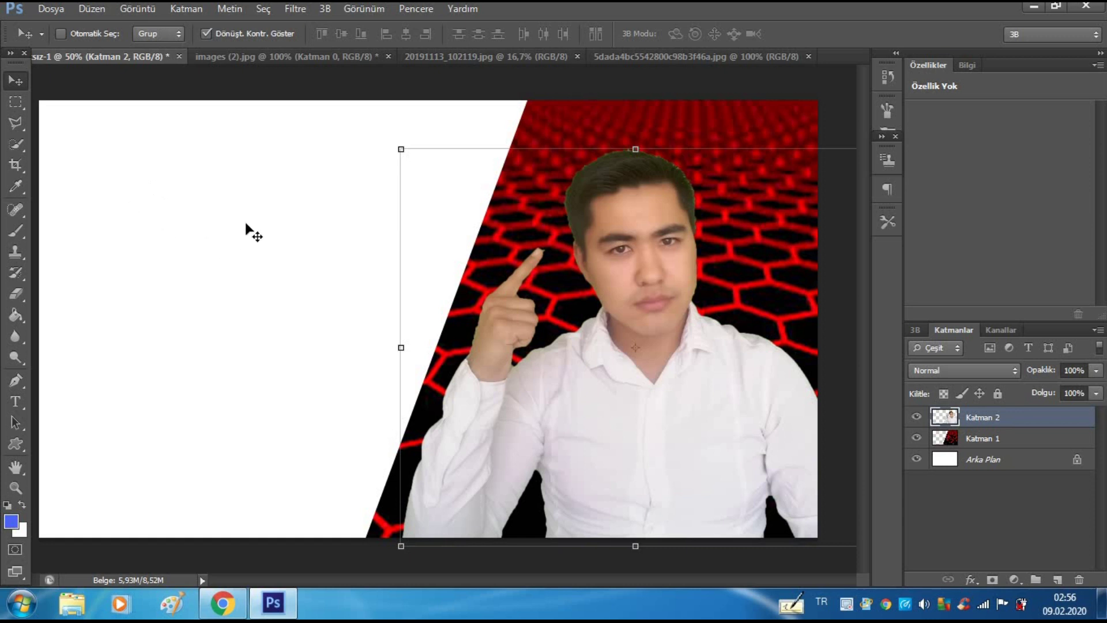
click(922, 511)
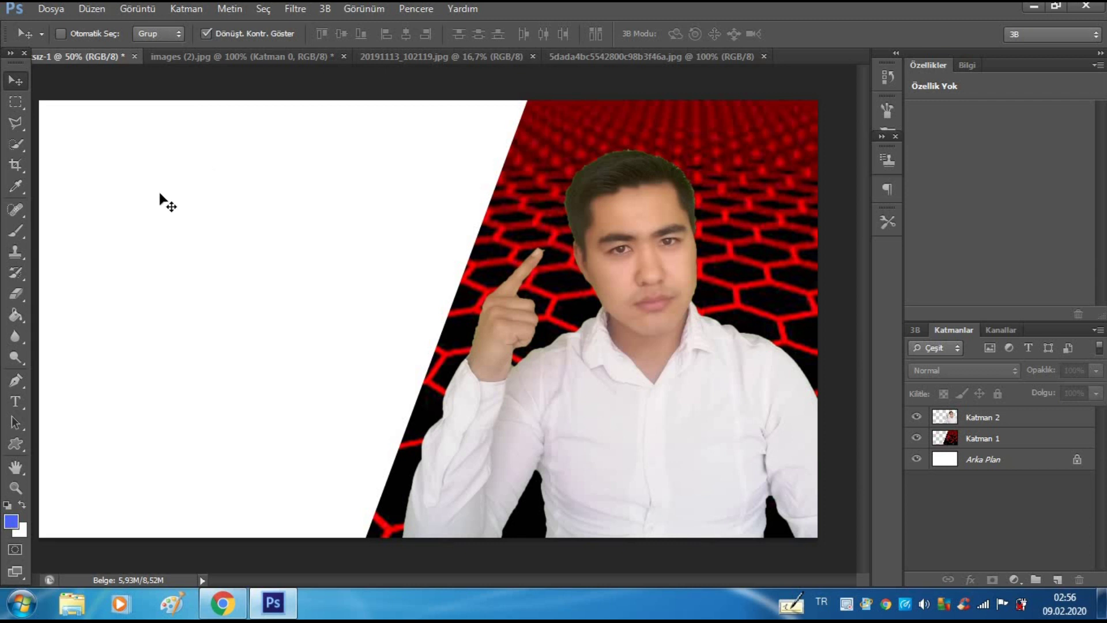
Step: Marquee-select the Instagram logo and wordmark and drag them into the thumbnail
click(398, 56)
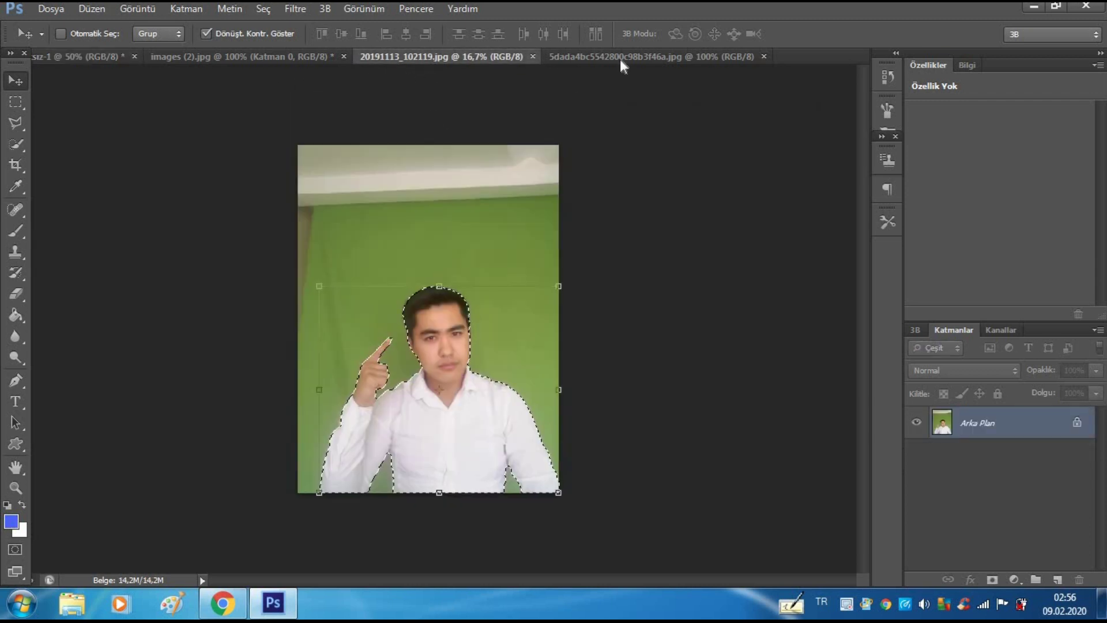
click(634, 56)
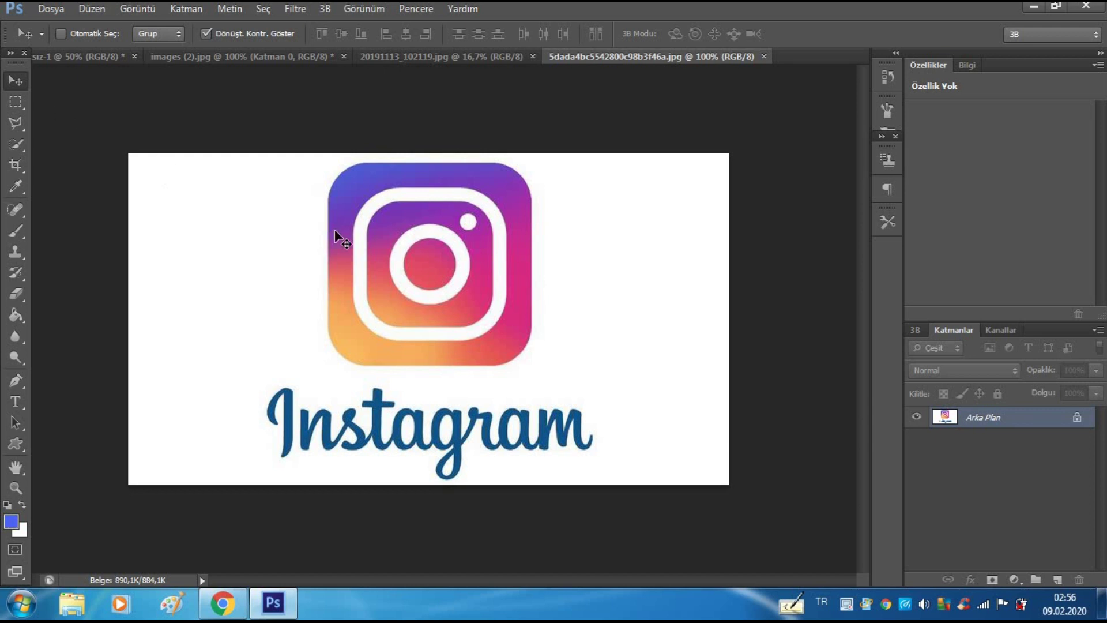
drag(302, 263, 288, 236)
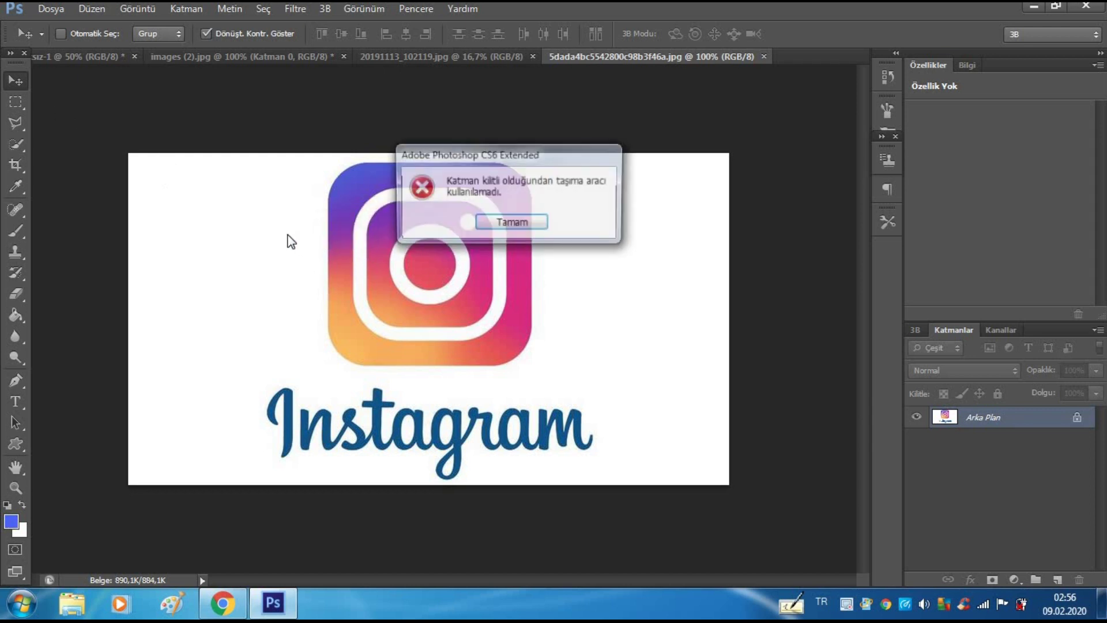
click(511, 223)
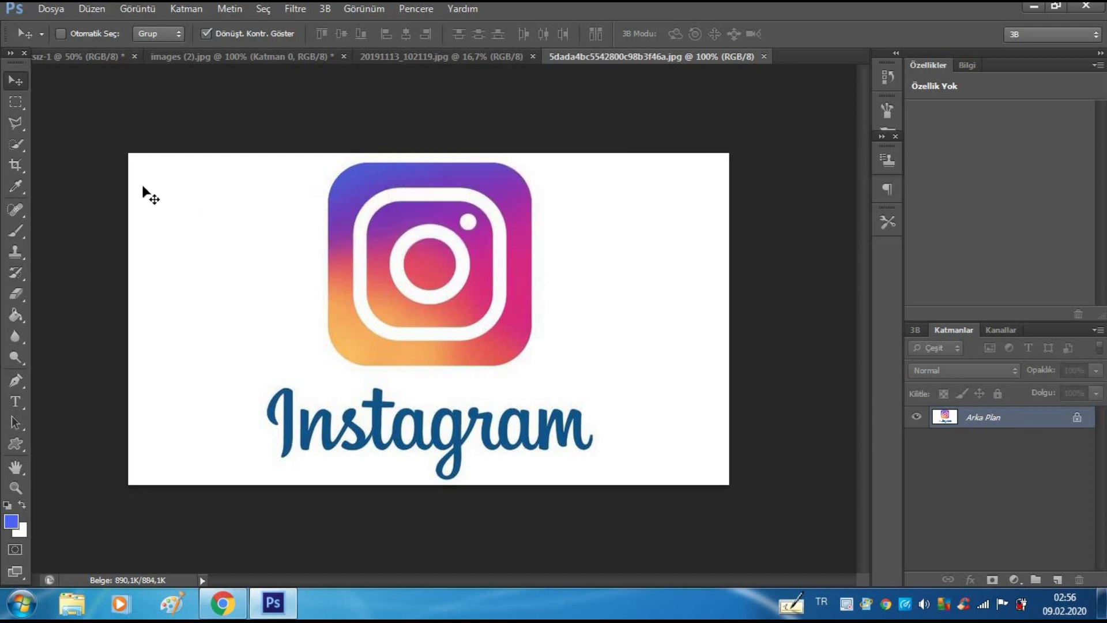
click(14, 104)
drag(192, 154, 682, 481)
click(16, 81)
mouse_move(346, 275)
mouse_down()
mouse_move(327, 257)
mouse_move(205, 257)
mouse_up()
Step: Resize, straighten and position the logo in the white upper-left area, then narrow it slightly
key(ctrl+t)
drag(374, 366, 470, 354)
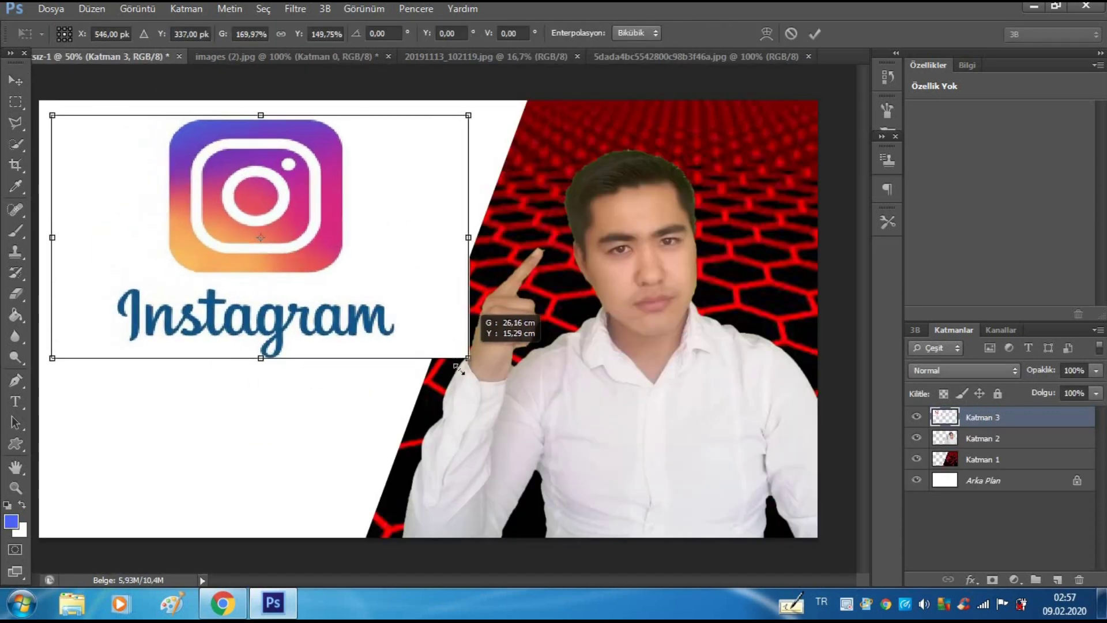
drag(369, 239, 372, 246)
mouse_move(461, 377)
mouse_down()
mouse_move(452, 396)
mouse_move(382, 265)
mouse_move(408, 307)
mouse_move(387, 318)
mouse_move(383, 291)
mouse_move(365, 286)
mouse_up()
key(Return)
key(ctrl+t)
drag(428, 250, 422, 250)
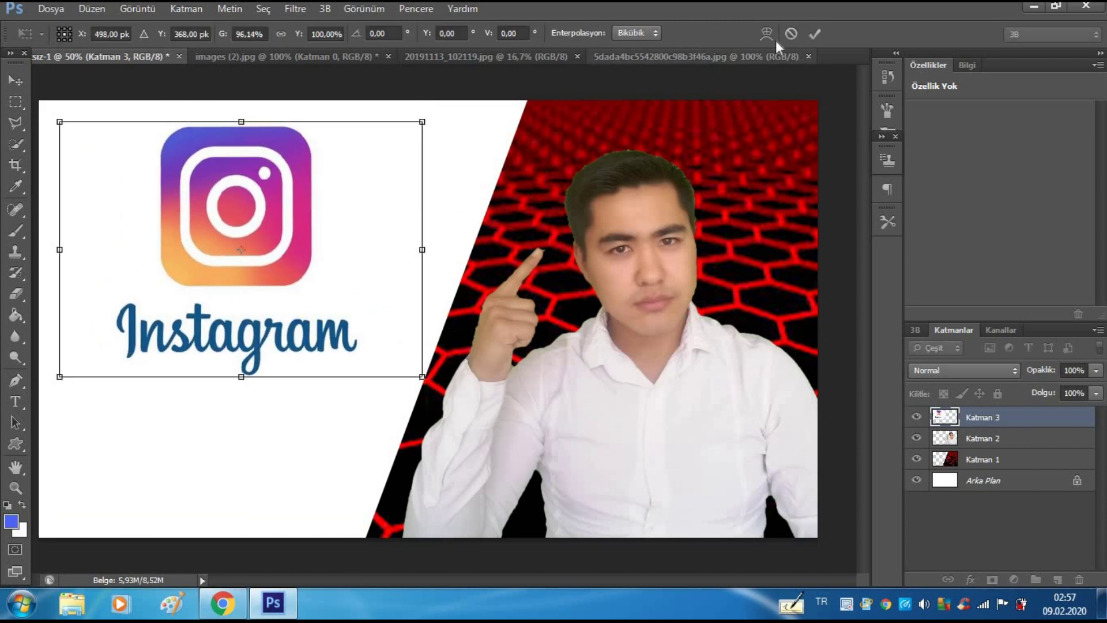
click(816, 34)
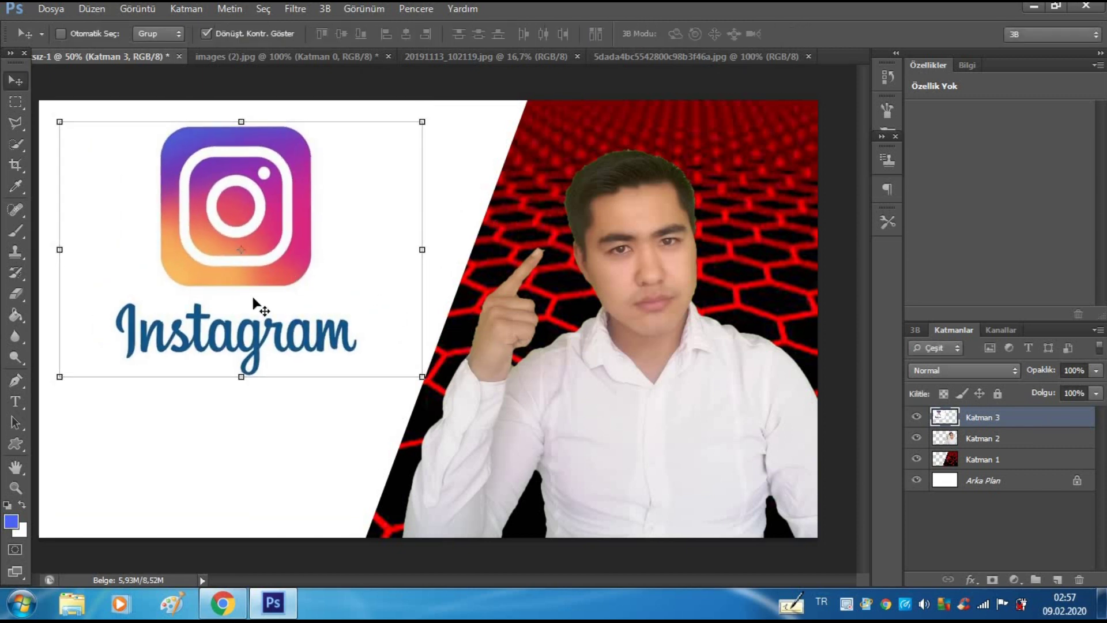
Step: Type 'SSirlari' below the Instagram logo and move the text fully onto the canvas
click(15, 402)
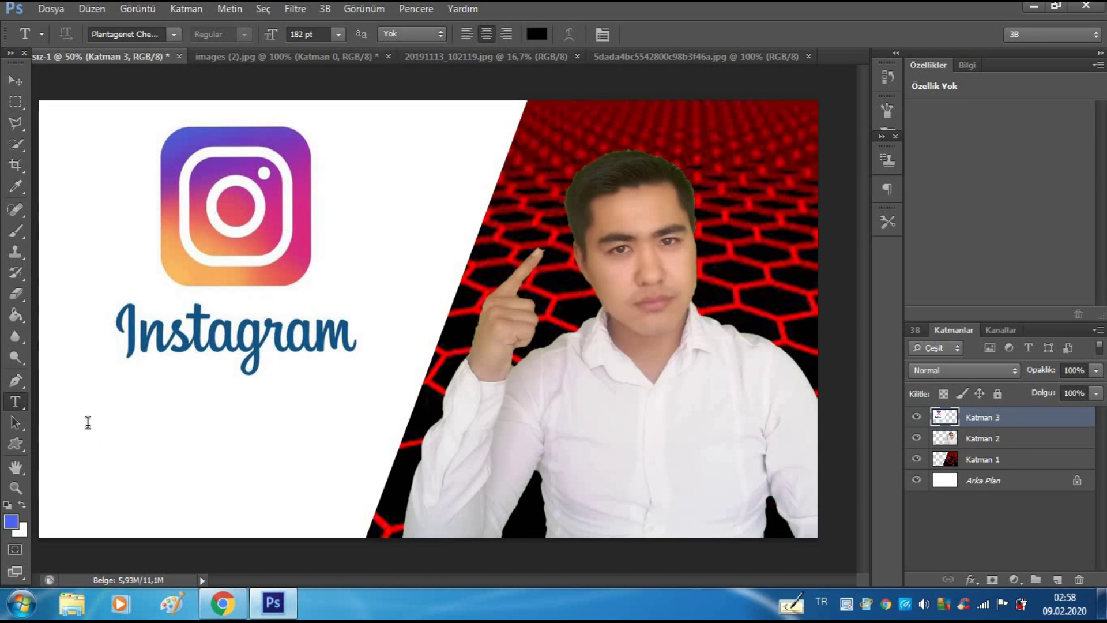
click(88, 425)
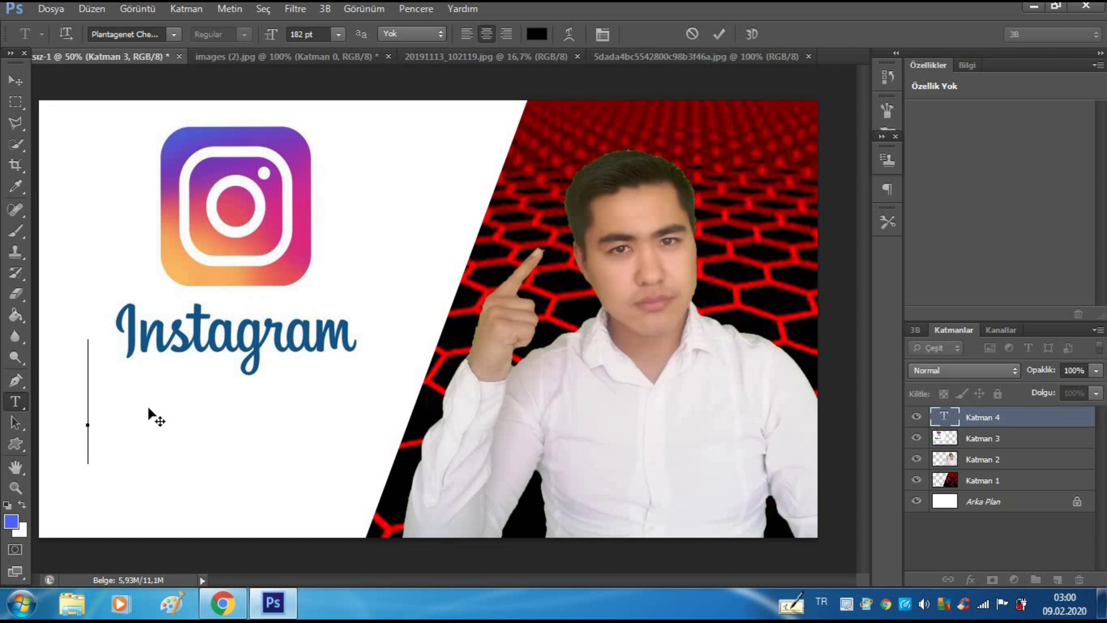
text(S)
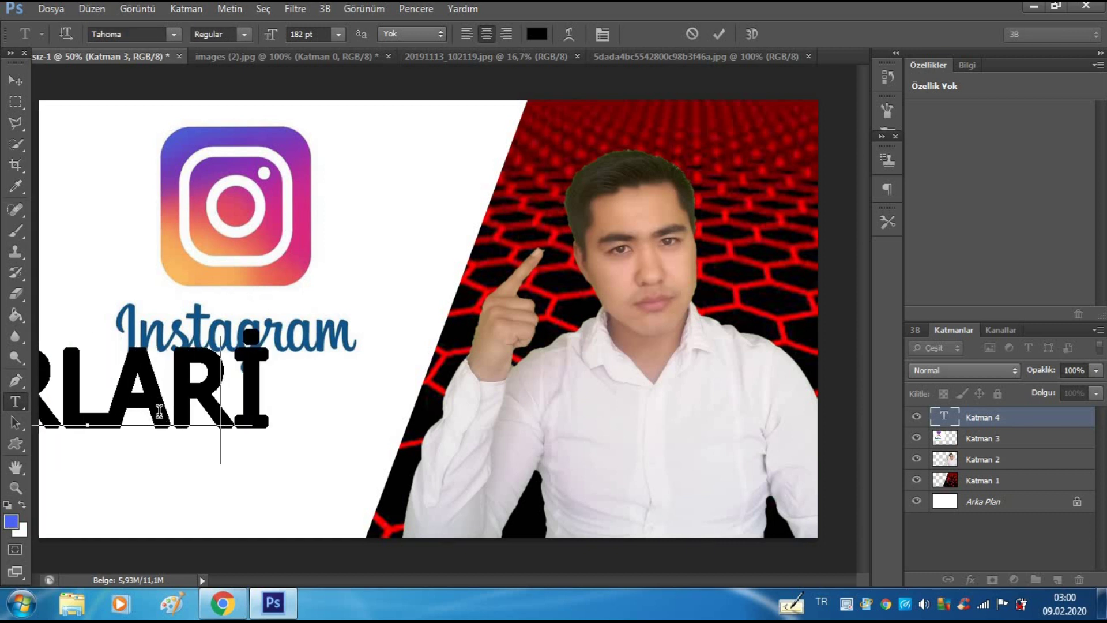
text(Sirlari)
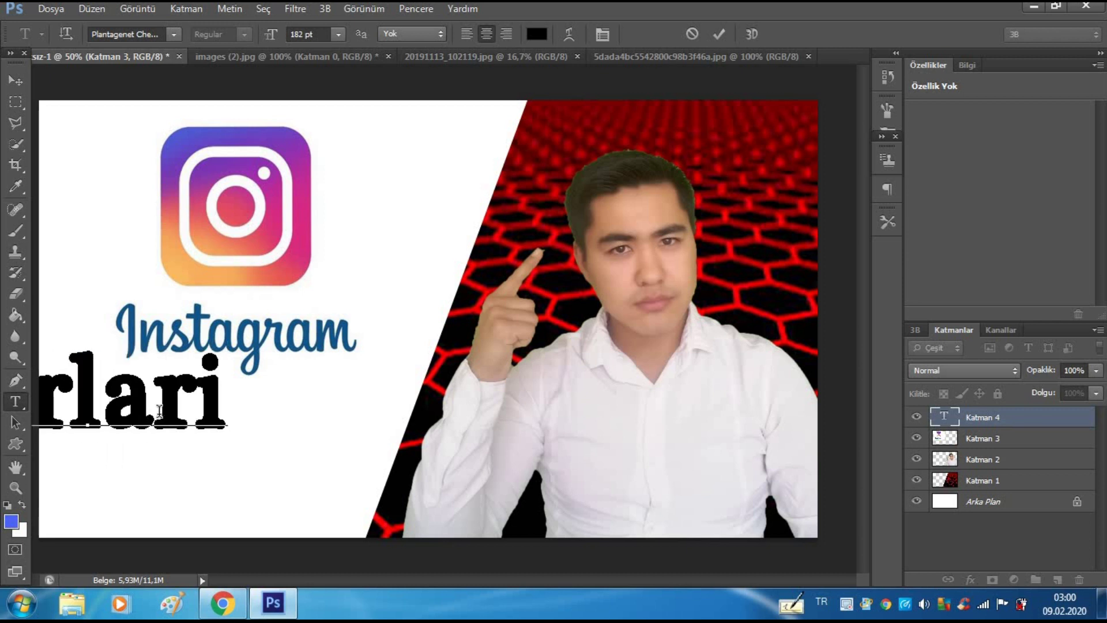
mouse_move(185, 518)
mouse_down()
mouse_move(277, 538)
mouse_move(247, 524)
mouse_up()
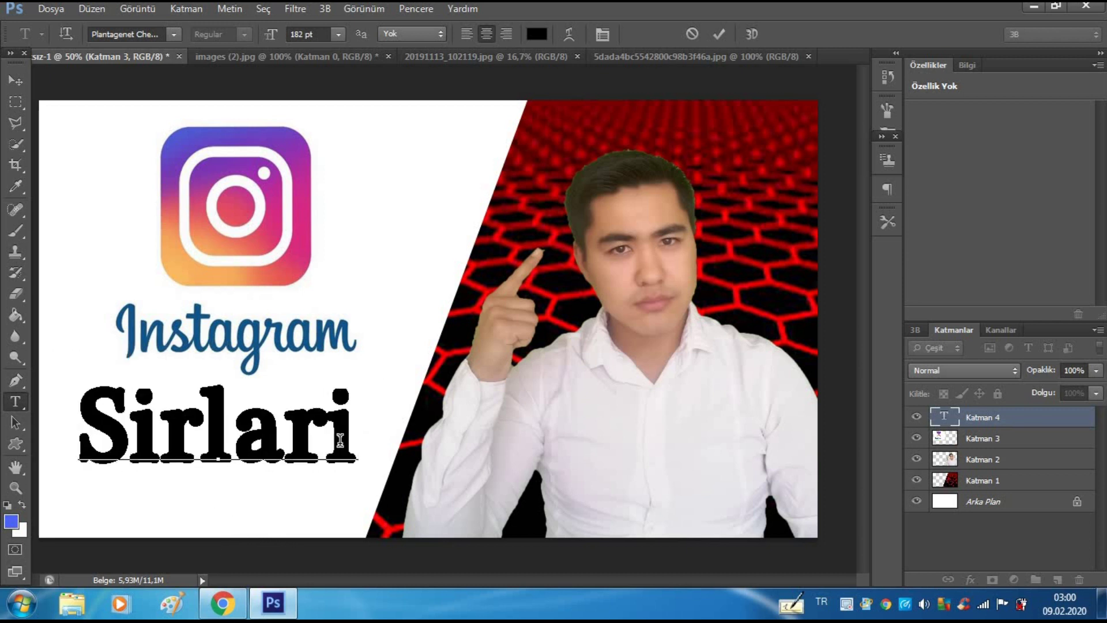
Step: Colour the whole word Sirlari red and commit the text
key(shift+Left)
key(shift+Left)
key(shift+Left)
key(ctrl+a)
click(536, 34)
click(920, 226)
key(Return)
click(293, 404)
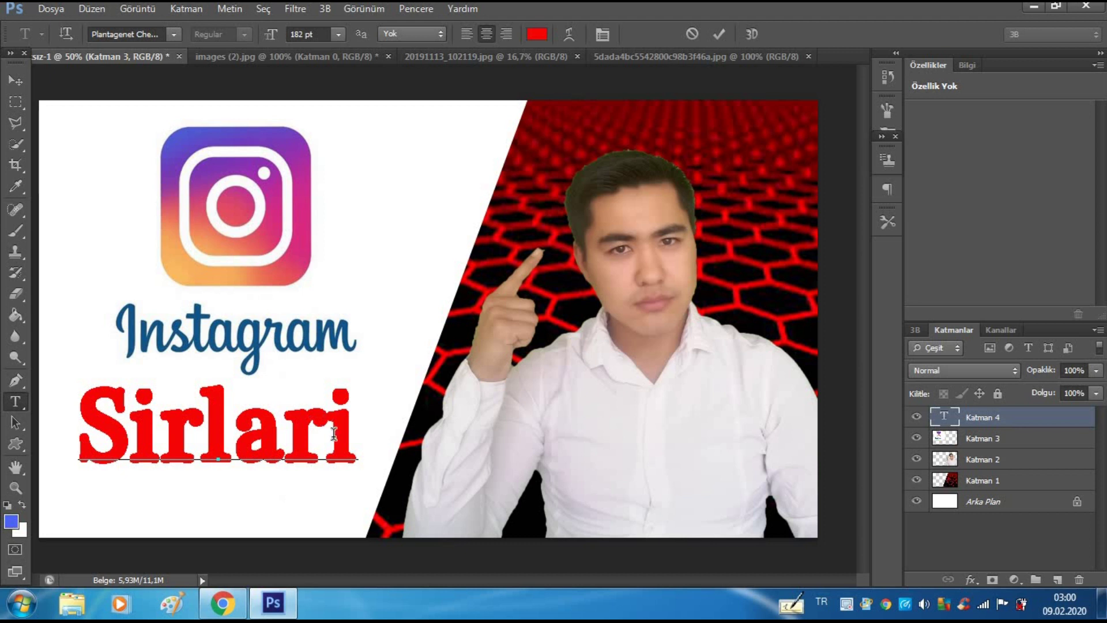
click(360, 429)
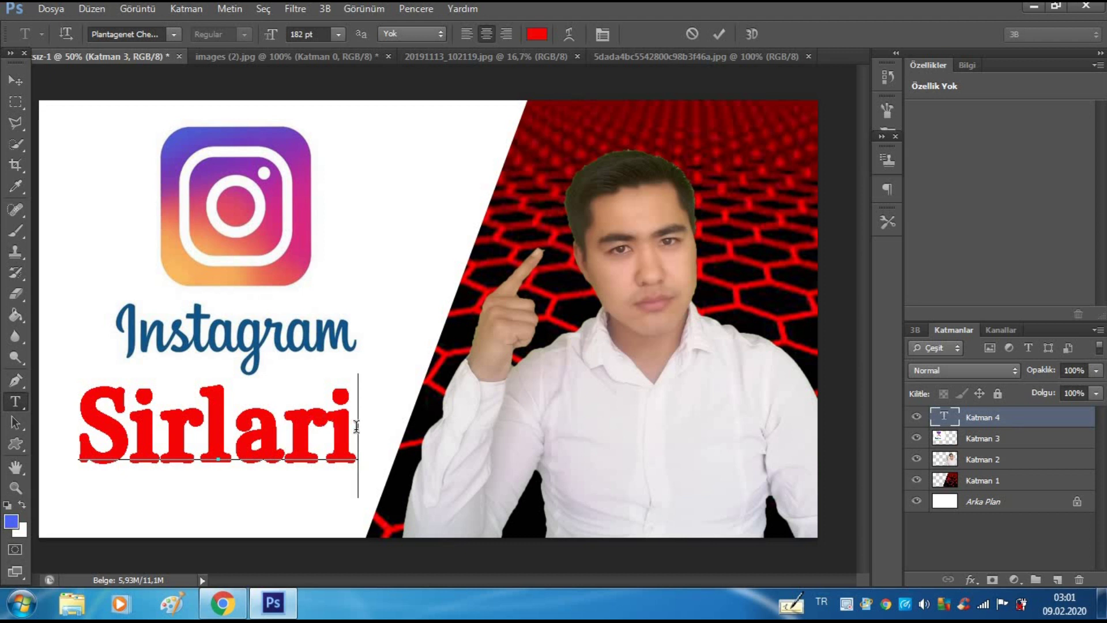
click(77, 392)
double_click(1085, 424)
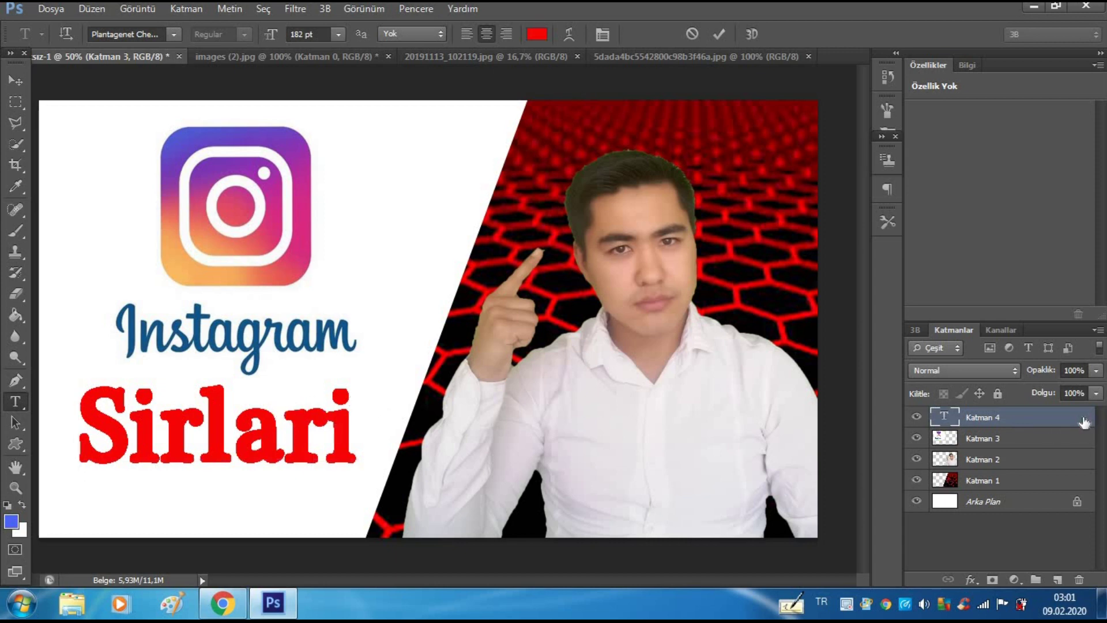
Step: Add a Kontur outline stroke to the Sirlari text, compare it on and off, and confirm
mouse_move(221, 91)
mouse_down()
mouse_move(487, 133)
mouse_move(611, 127)
mouse_move(654, 163)
mouse_up()
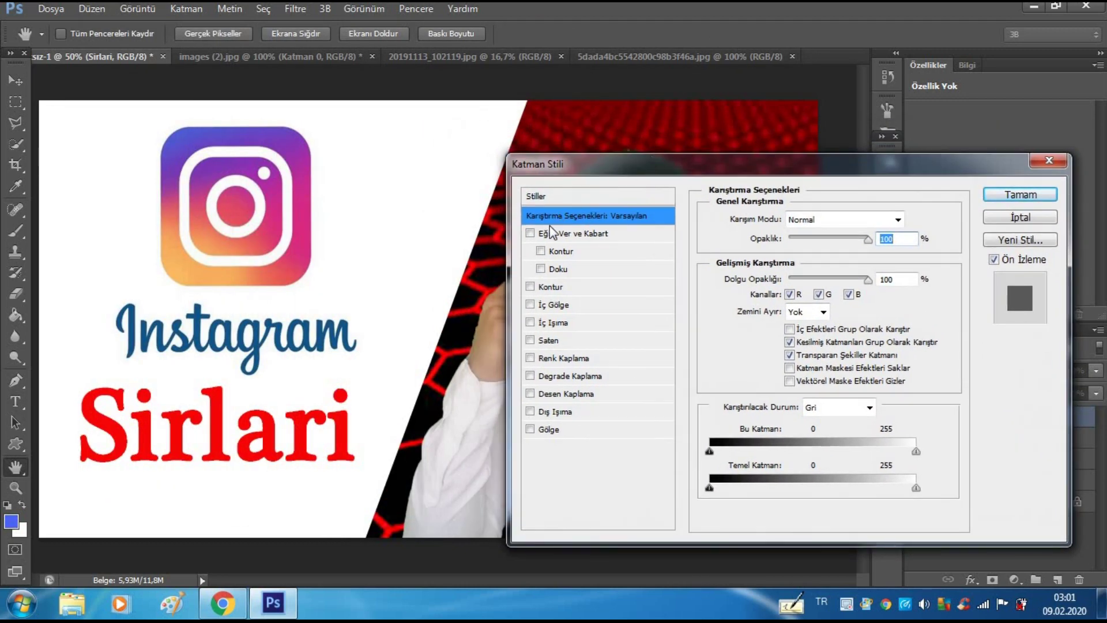
click(530, 287)
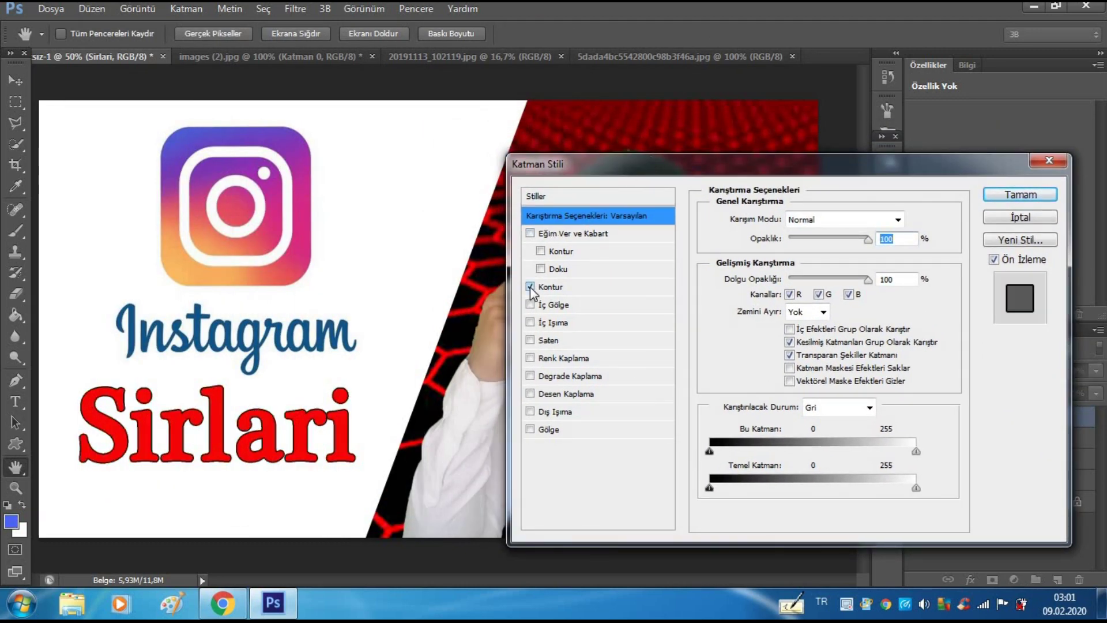
click(530, 287)
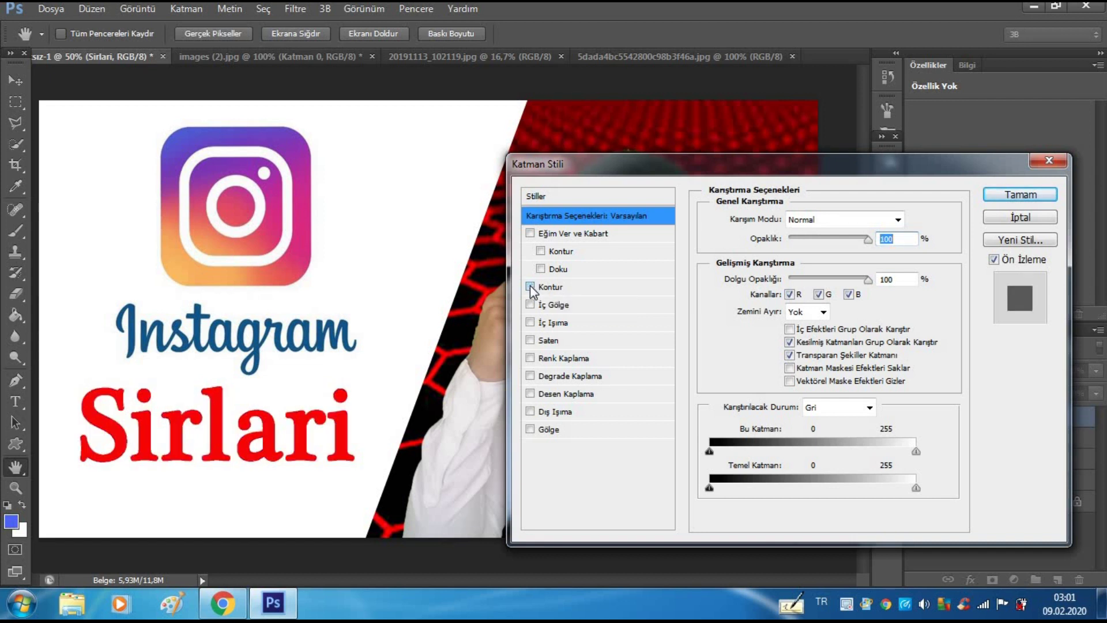
click(530, 286)
click(530, 286)
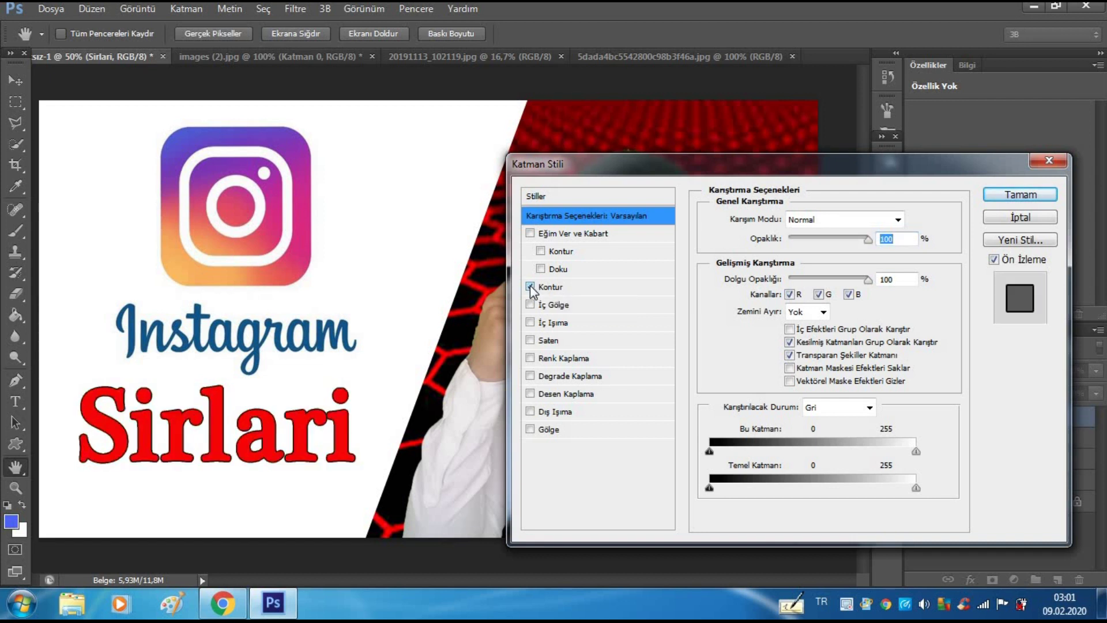
click(530, 286)
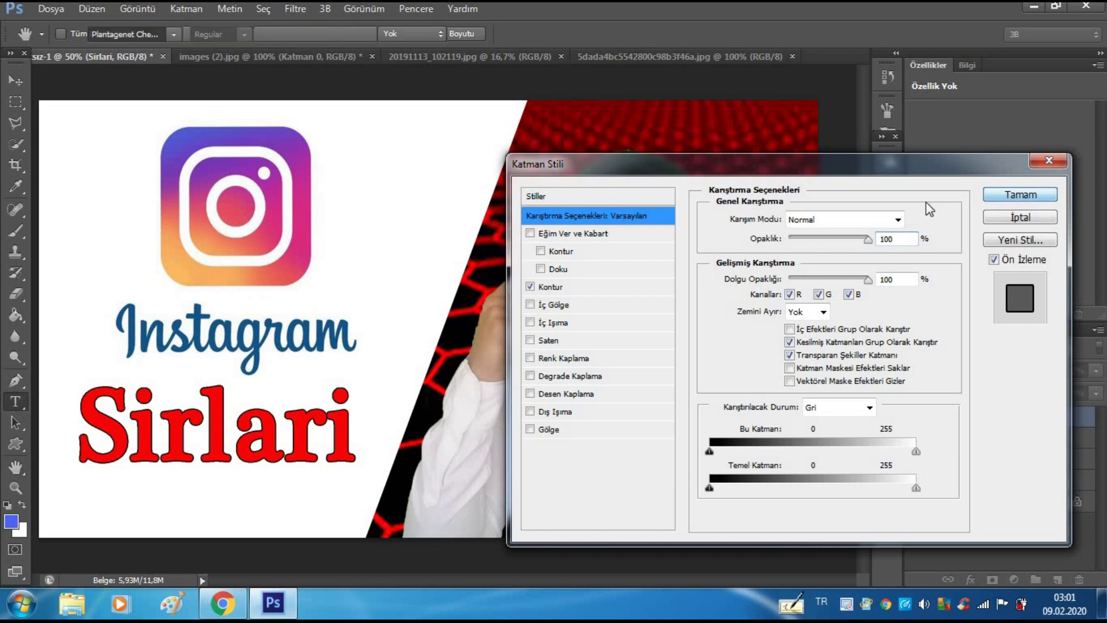
click(1009, 196)
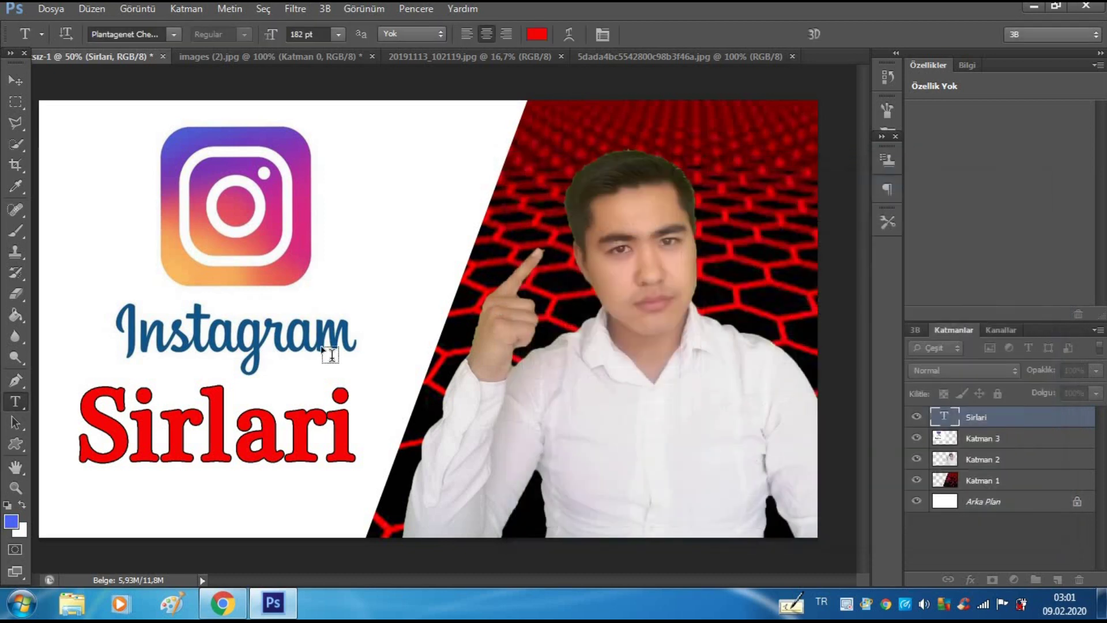
click(16, 487)
alt+click(174, 196)
alt+click(175, 196)
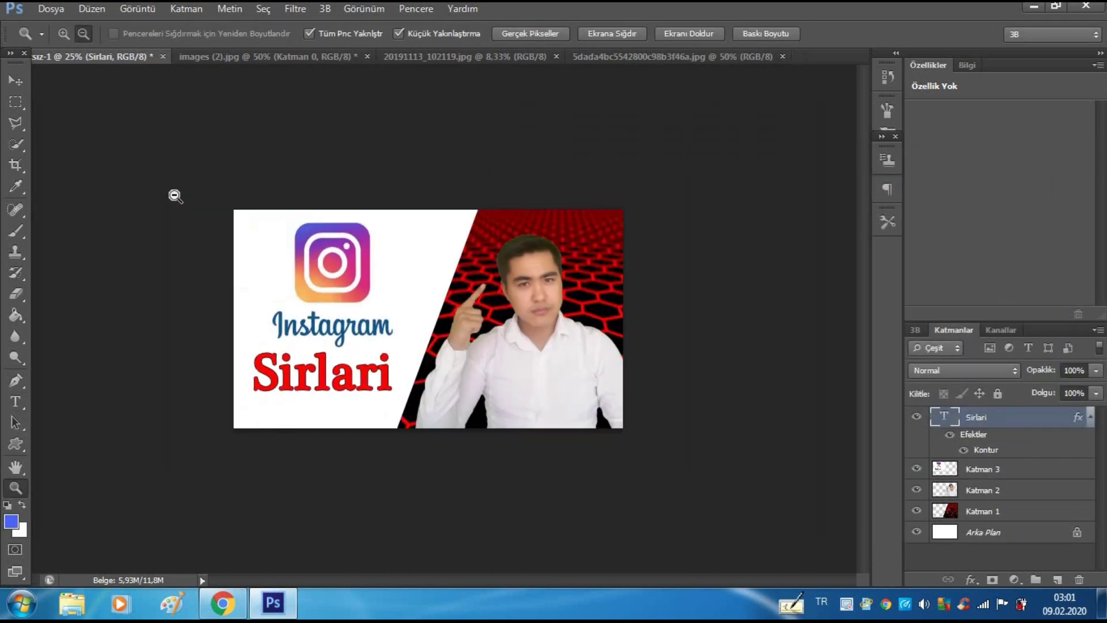
alt+click(292, 300)
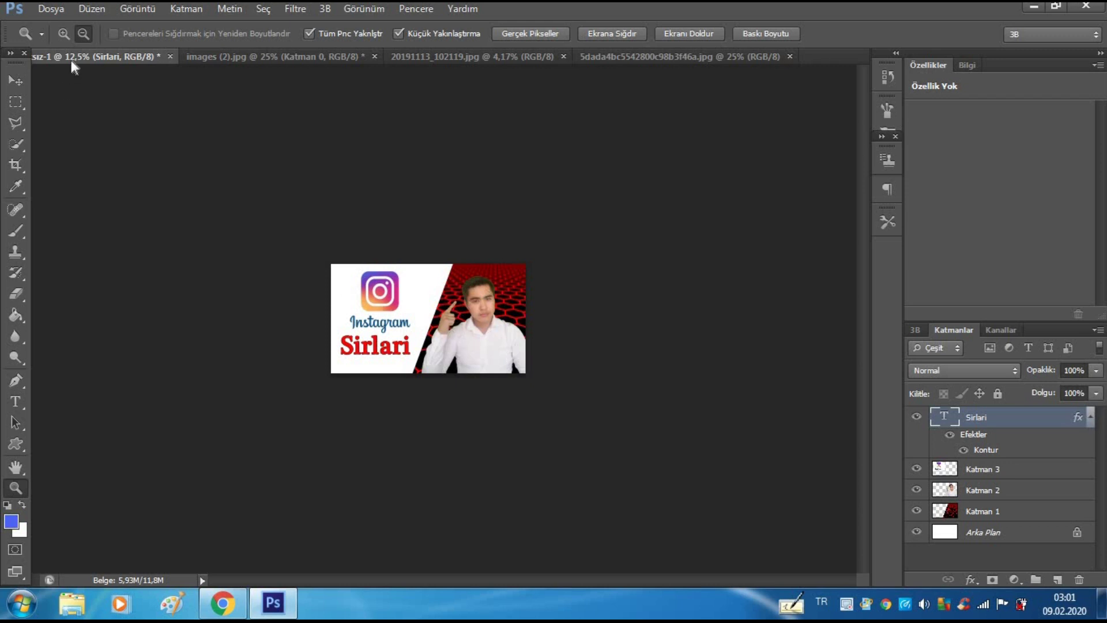
click(63, 33)
click(488, 373)
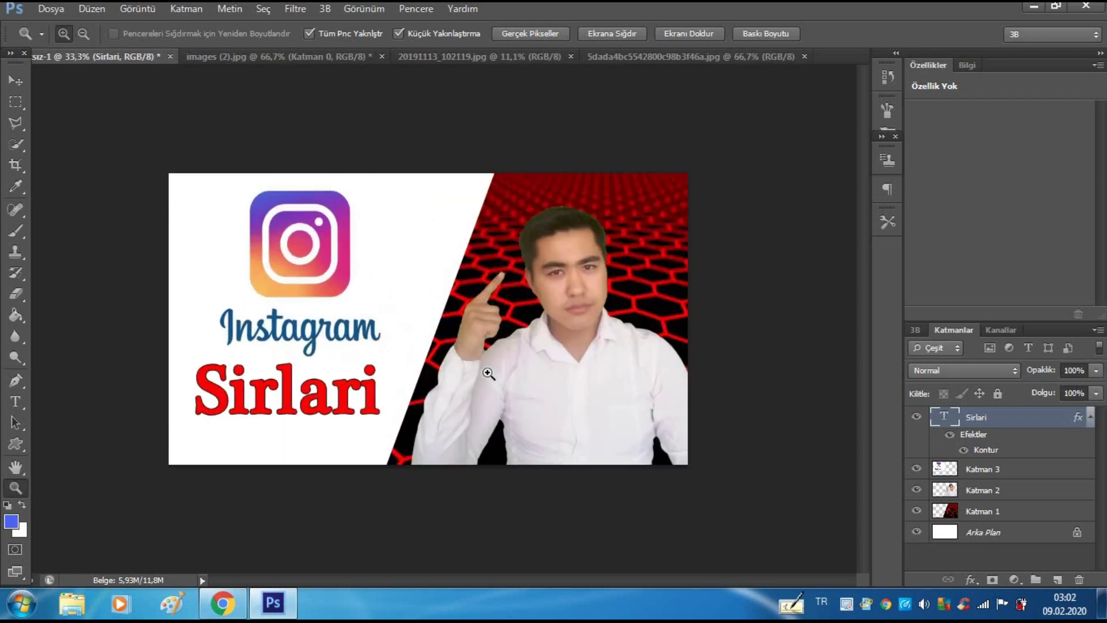
click(487, 373)
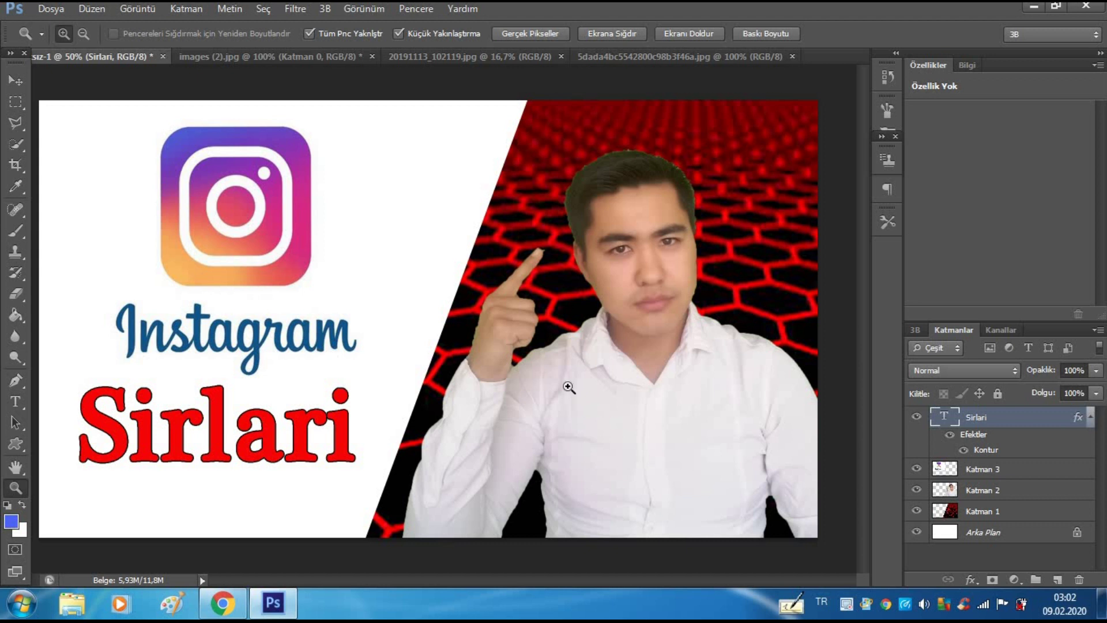
click(1053, 495)
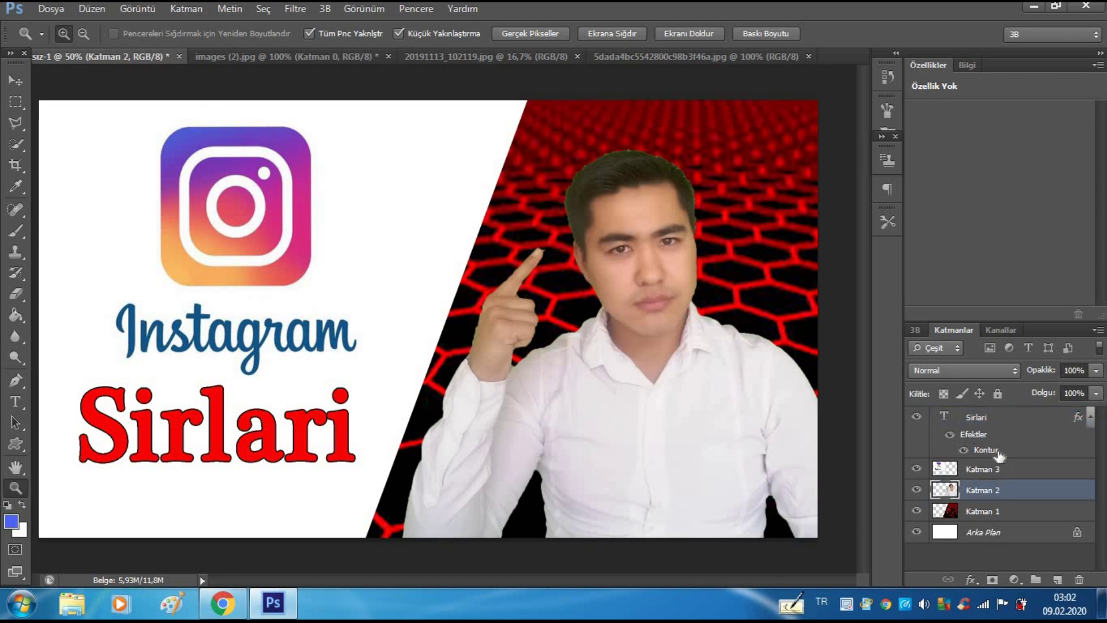
Step: Enable a Kontur stroke on layer Katman 2 and set its colour to white #ffffff
double_click(1081, 491)
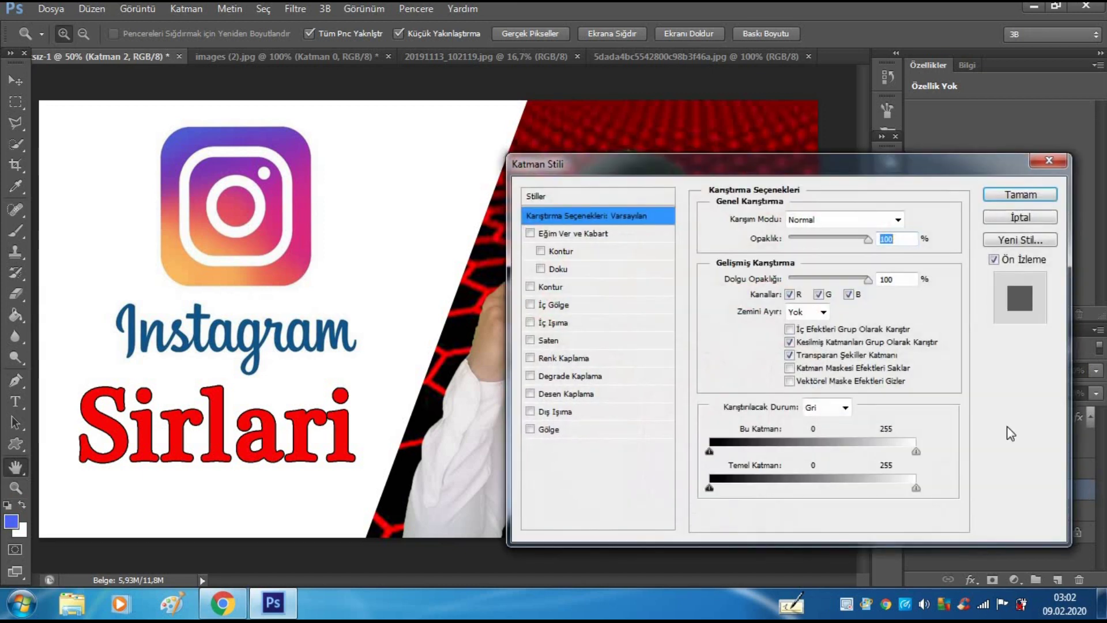
drag(716, 168, 153, 172)
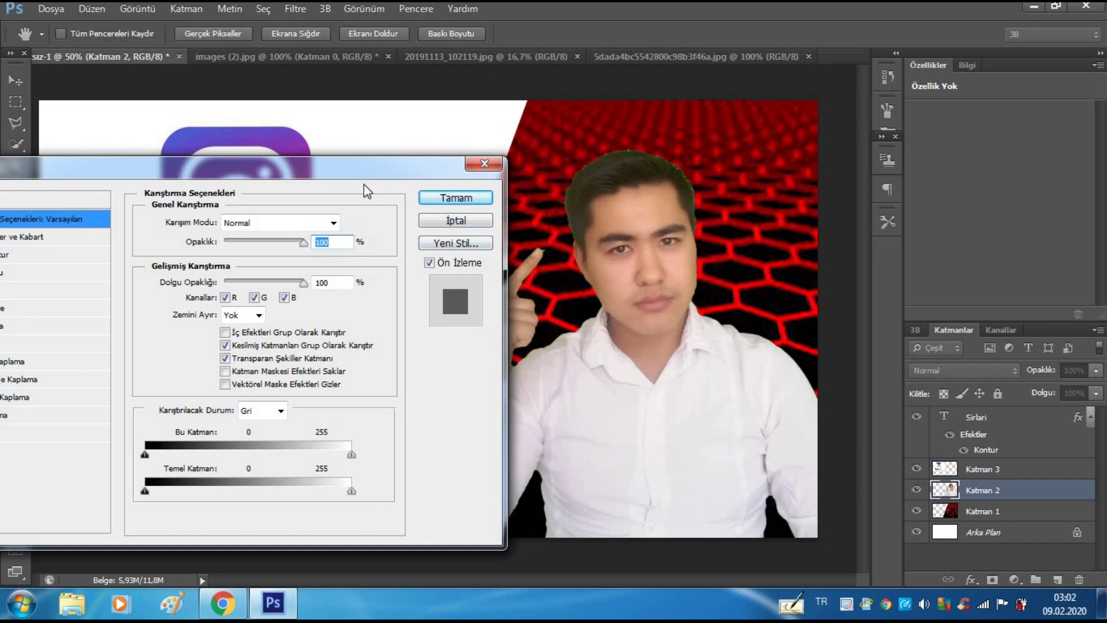
drag(365, 185, 777, 432)
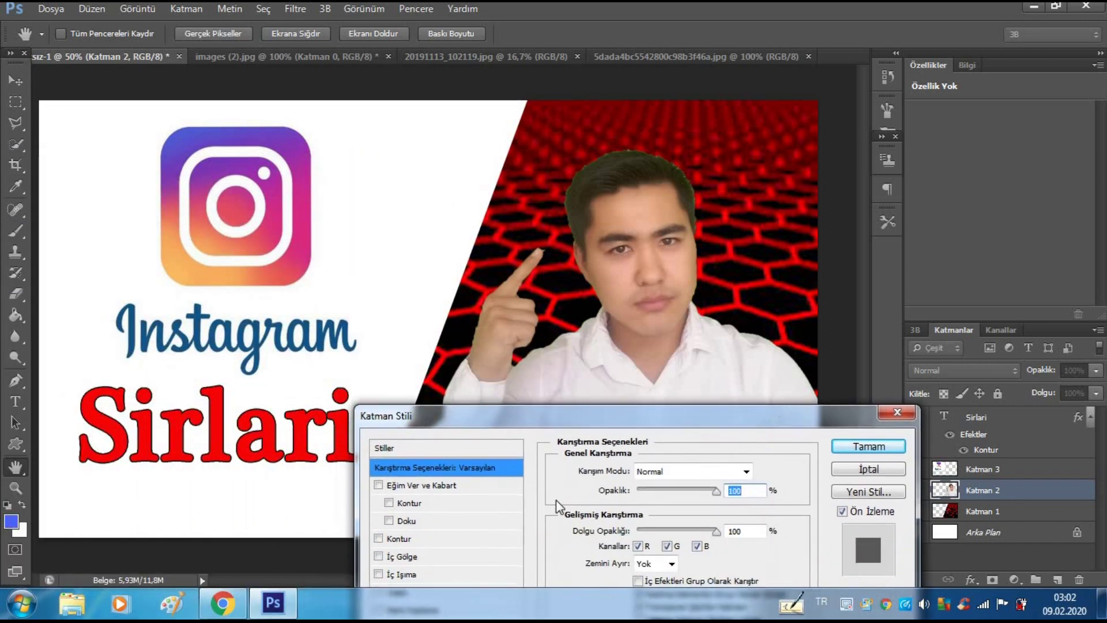
click(378, 538)
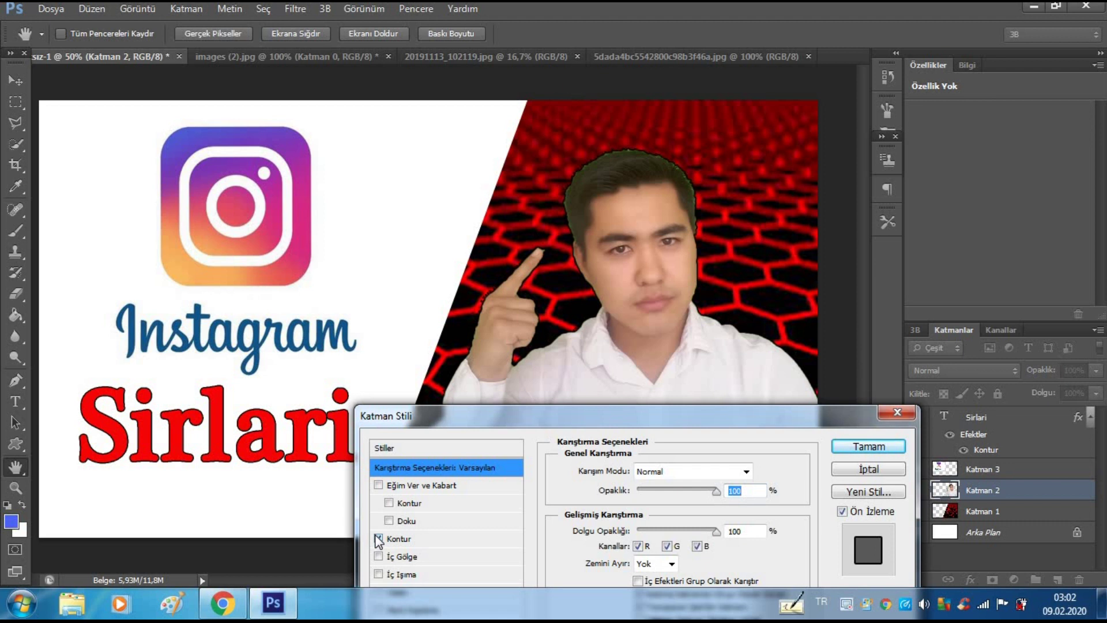
click(500, 541)
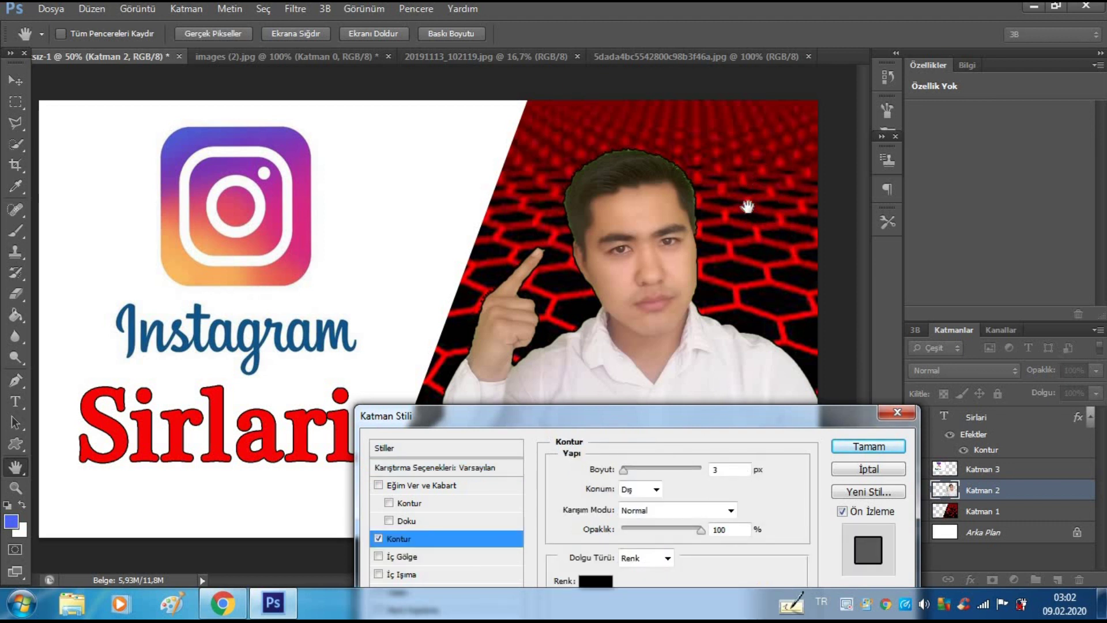
click(595, 580)
click(728, 218)
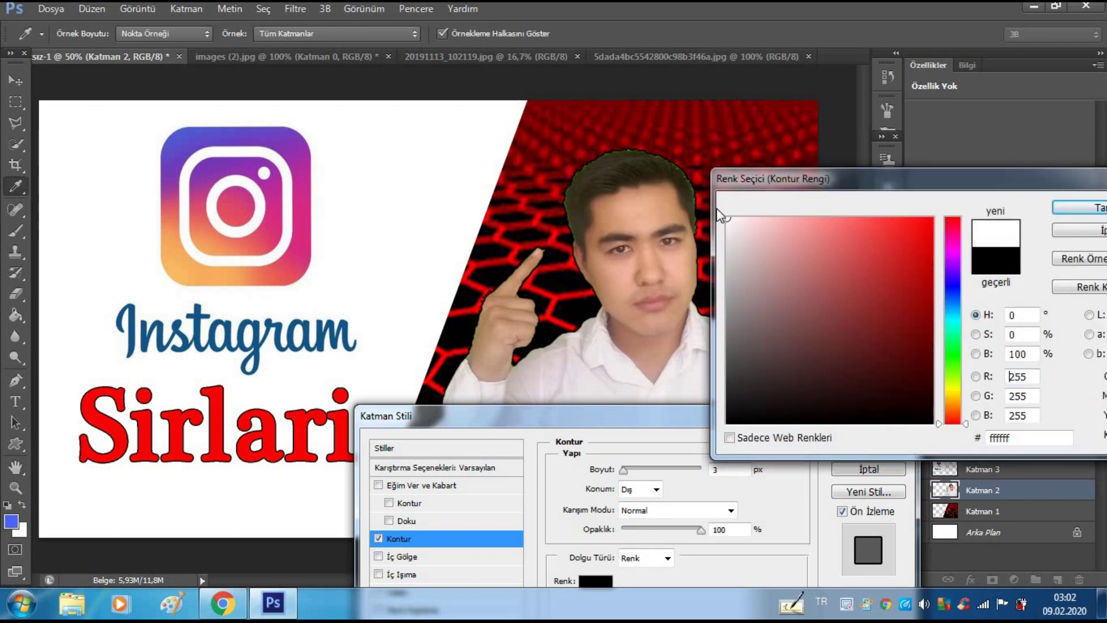
click(1059, 209)
Step: Toggle the white 3 px stroke on the person to compare, then confirm it
click(379, 538)
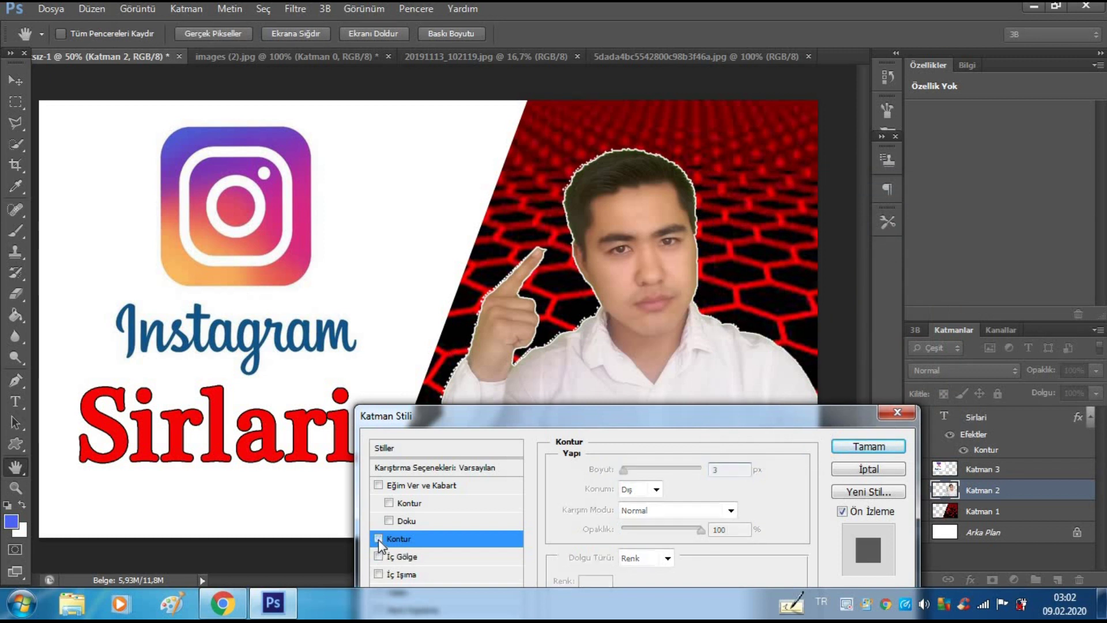
click(379, 538)
click(379, 539)
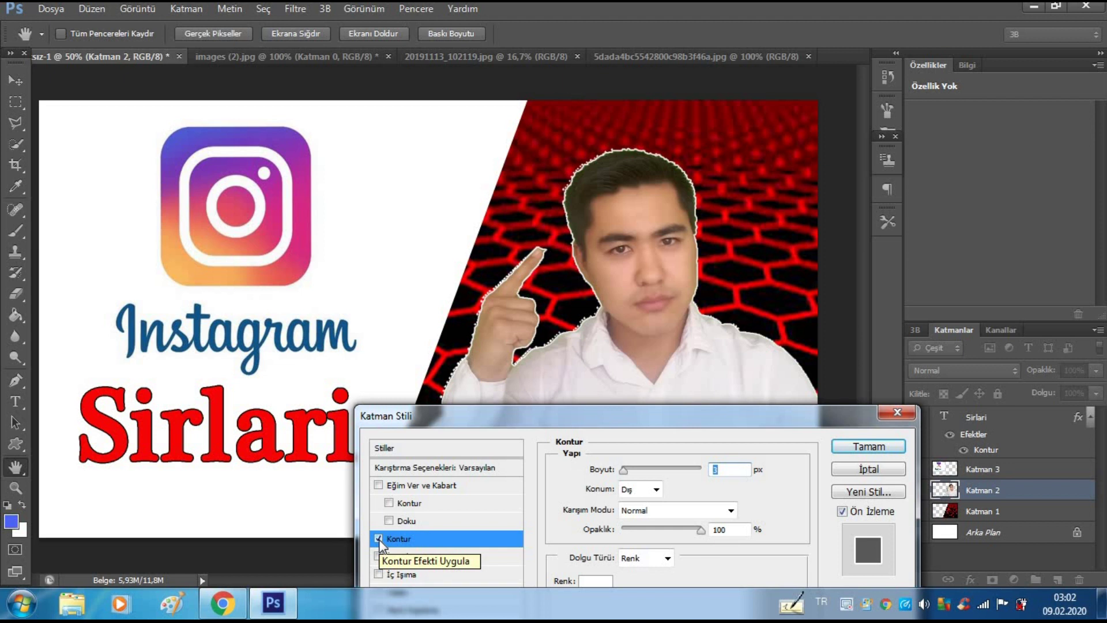
click(378, 538)
click(378, 538)
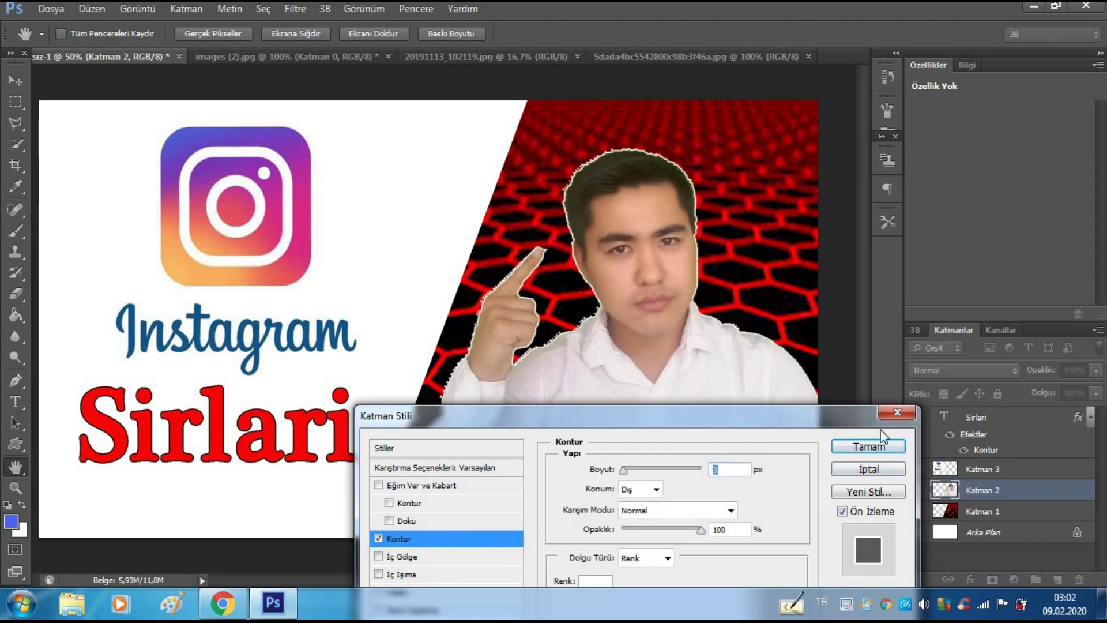
click(869, 446)
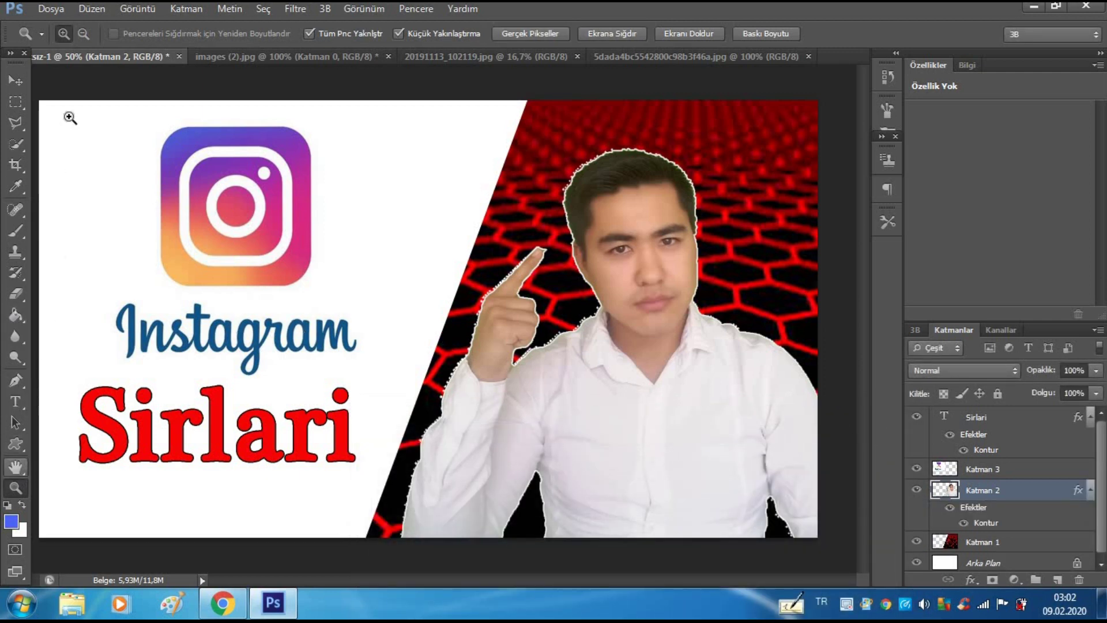
Step: Zoom out to review the whole thumbnail, then zoom back in
click(336, 286)
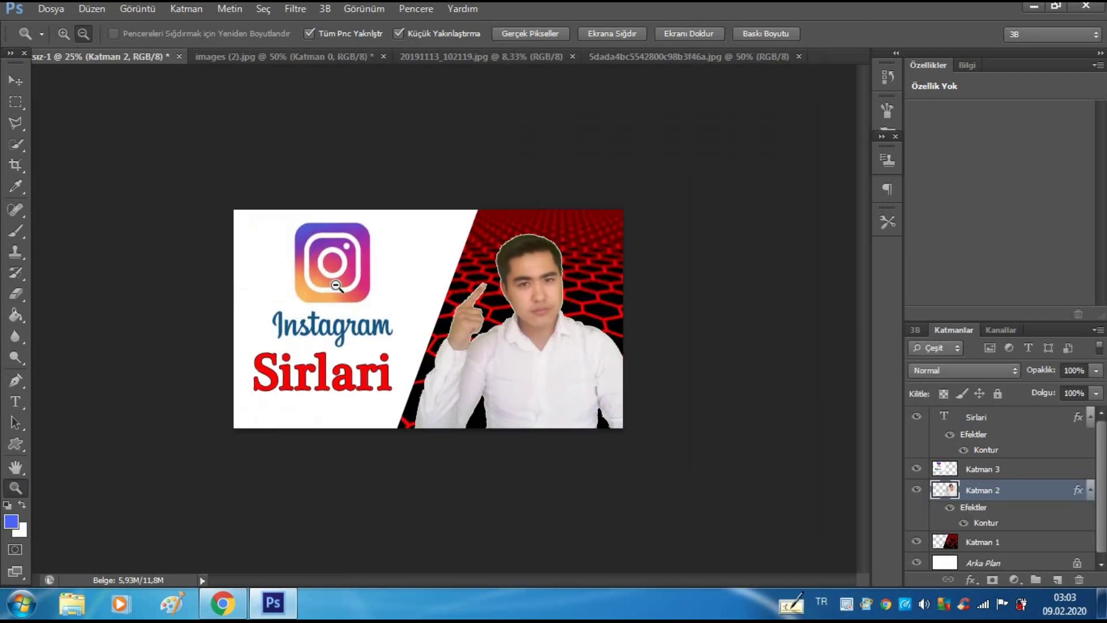
click(337, 285)
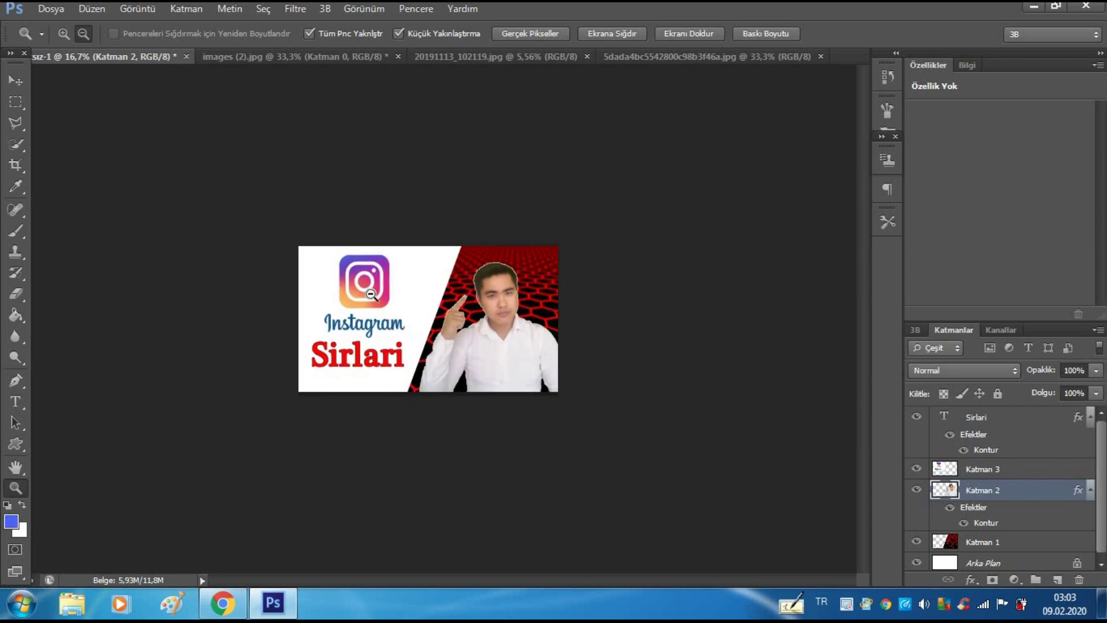
click(381, 310)
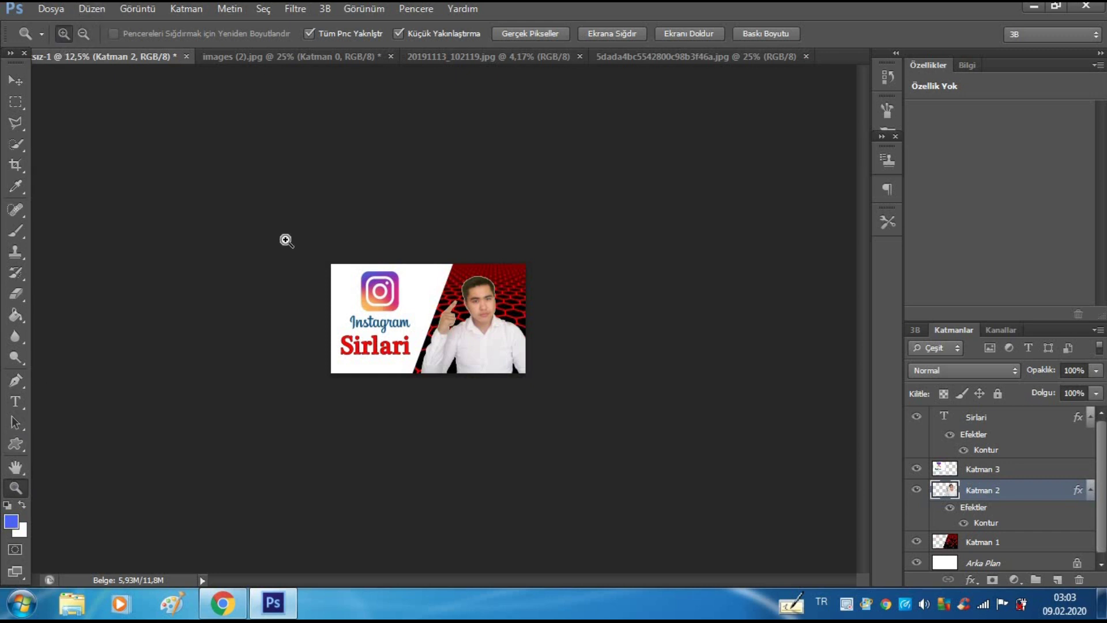
click(407, 372)
click(407, 372)
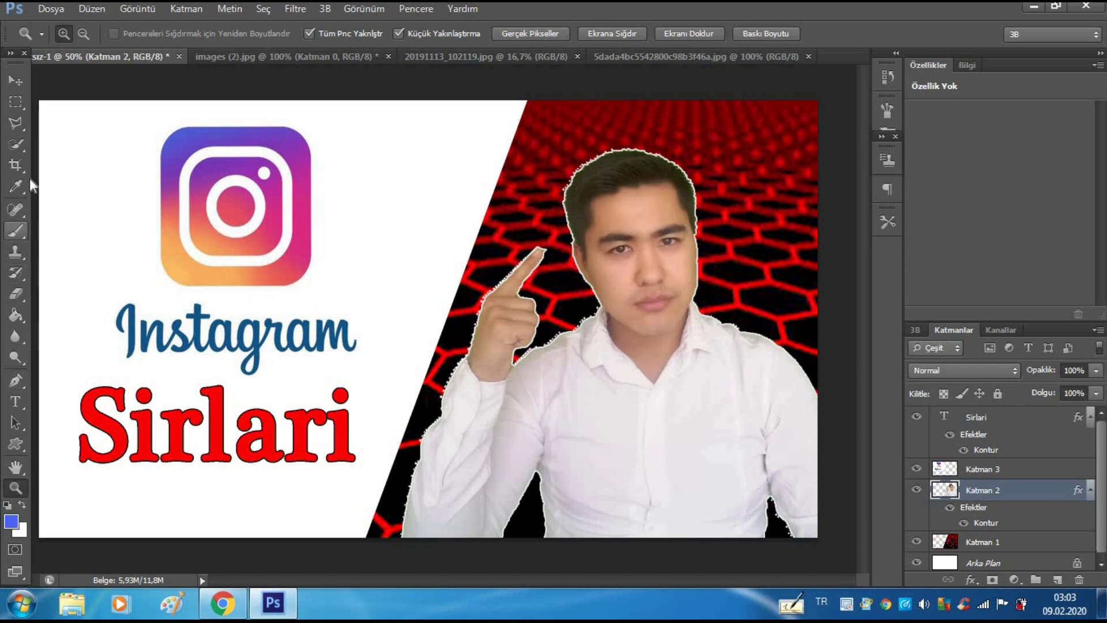
Step: With the Brush tool active, set the foreground painting colour to bright green
click(14, 230)
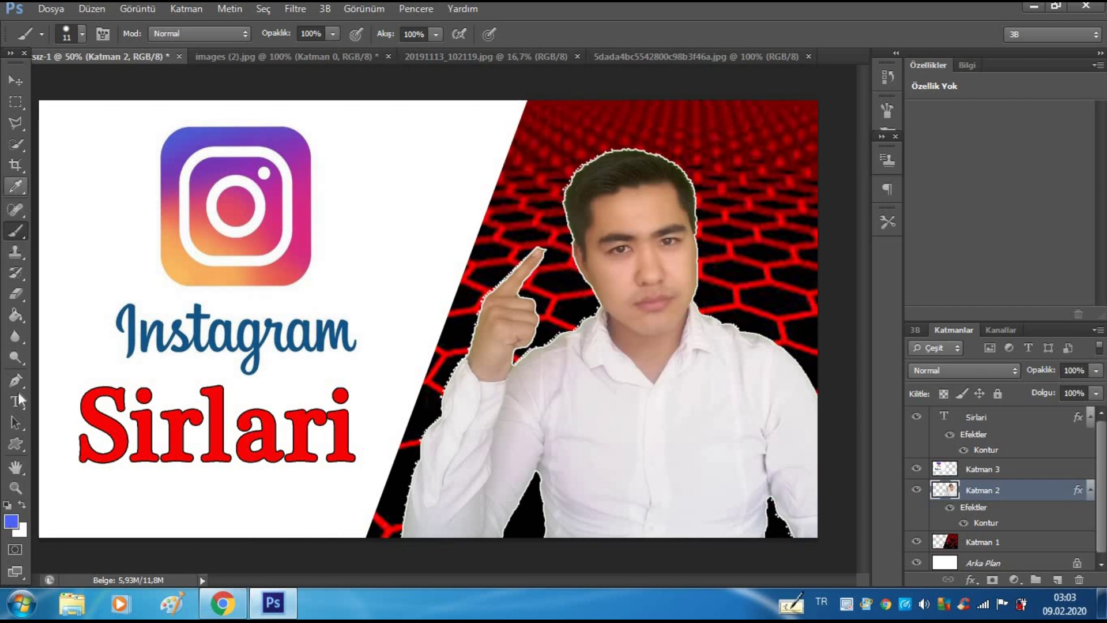
click(11, 522)
click(955, 351)
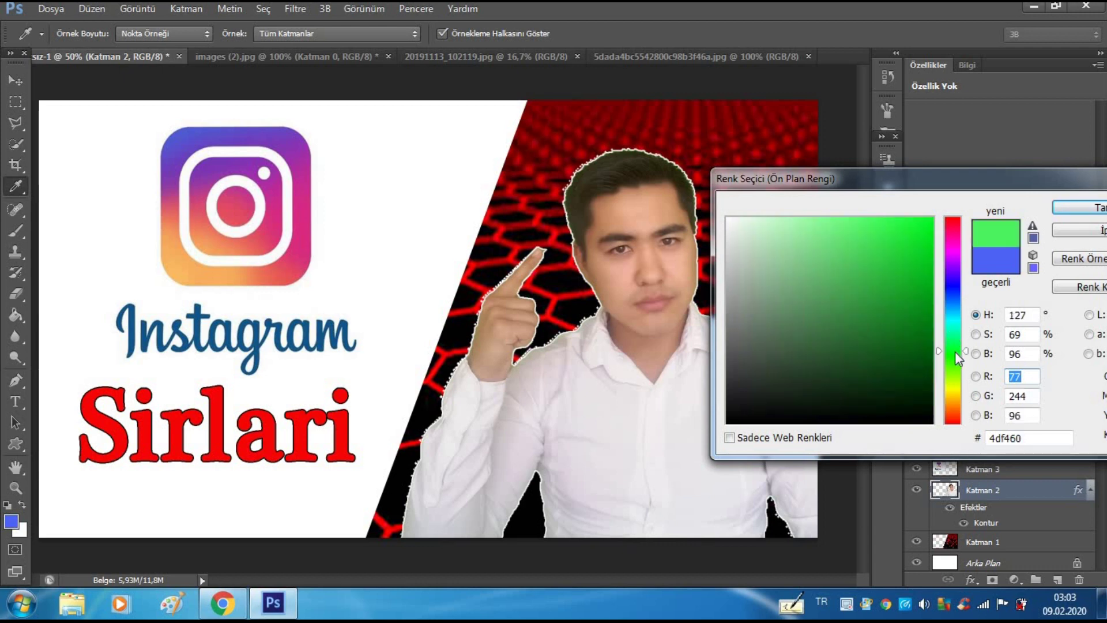
click(890, 232)
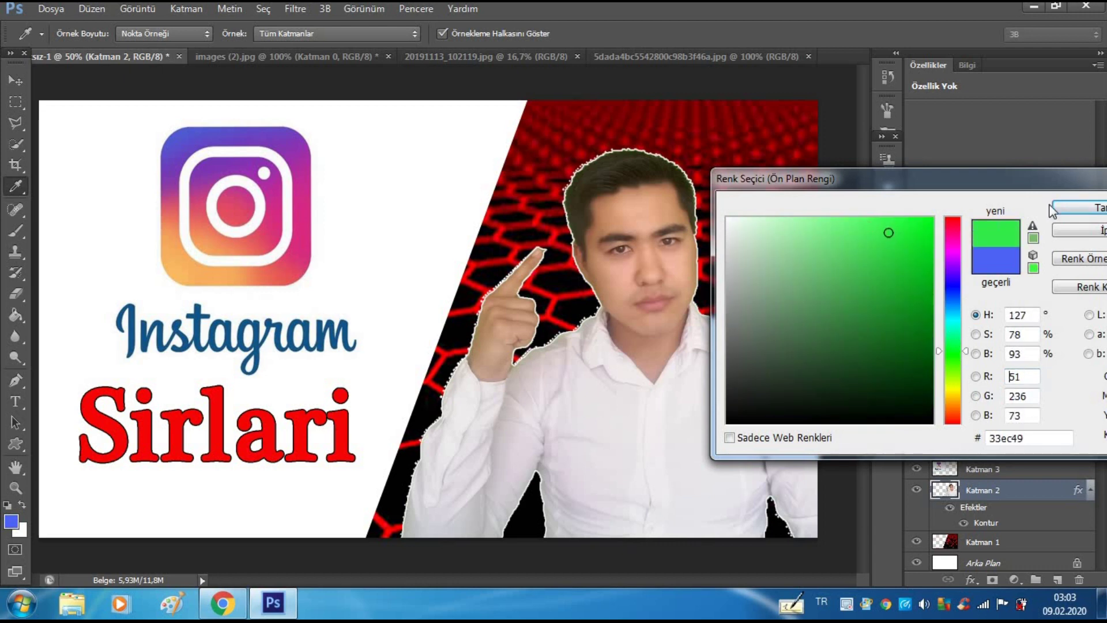
click(1078, 207)
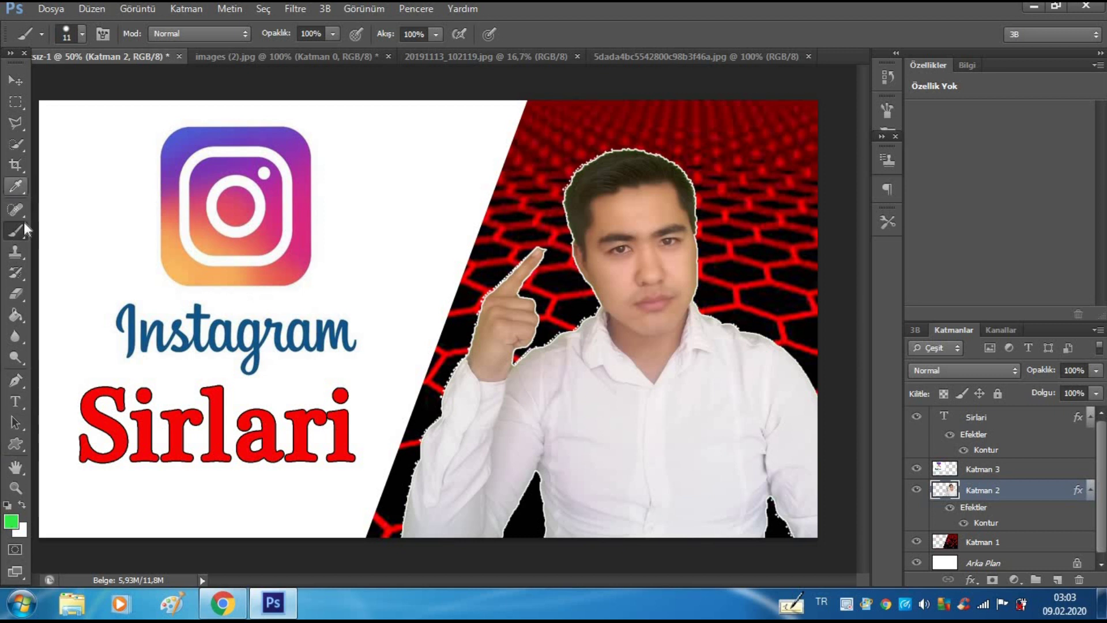
Step: Choose the soft round brush tip with 0% hardness
click(82, 33)
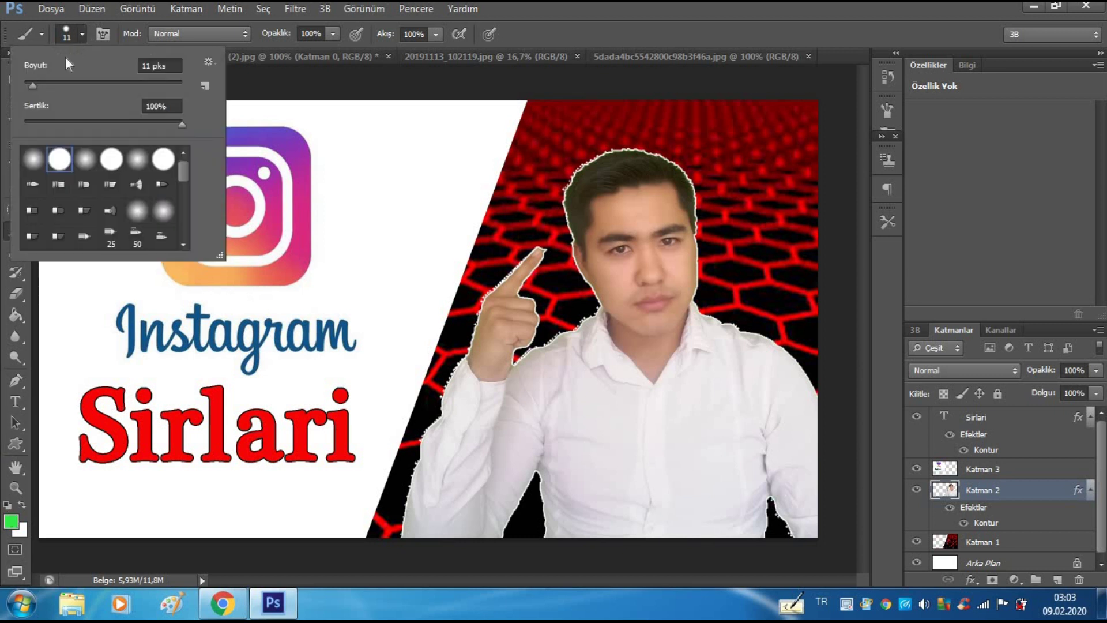
click(34, 159)
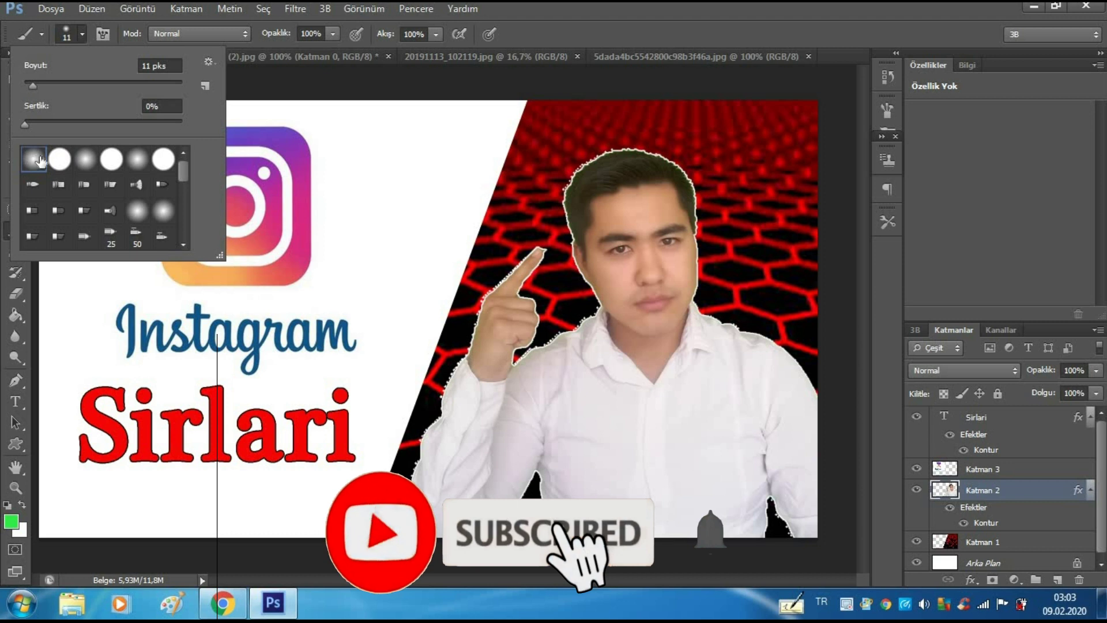
click(59, 159)
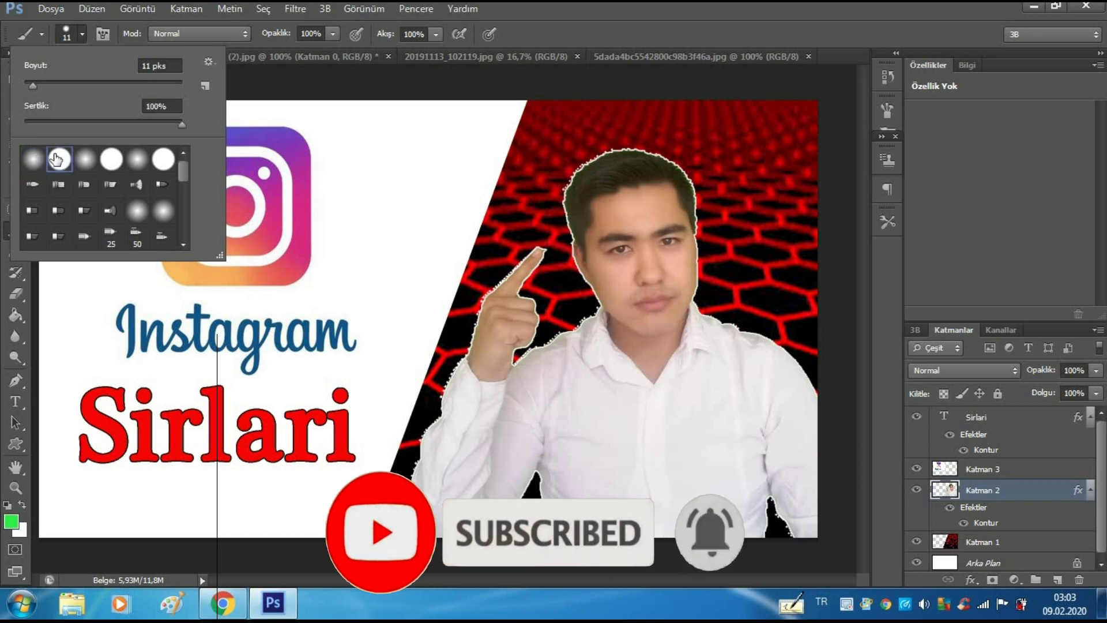
click(33, 162)
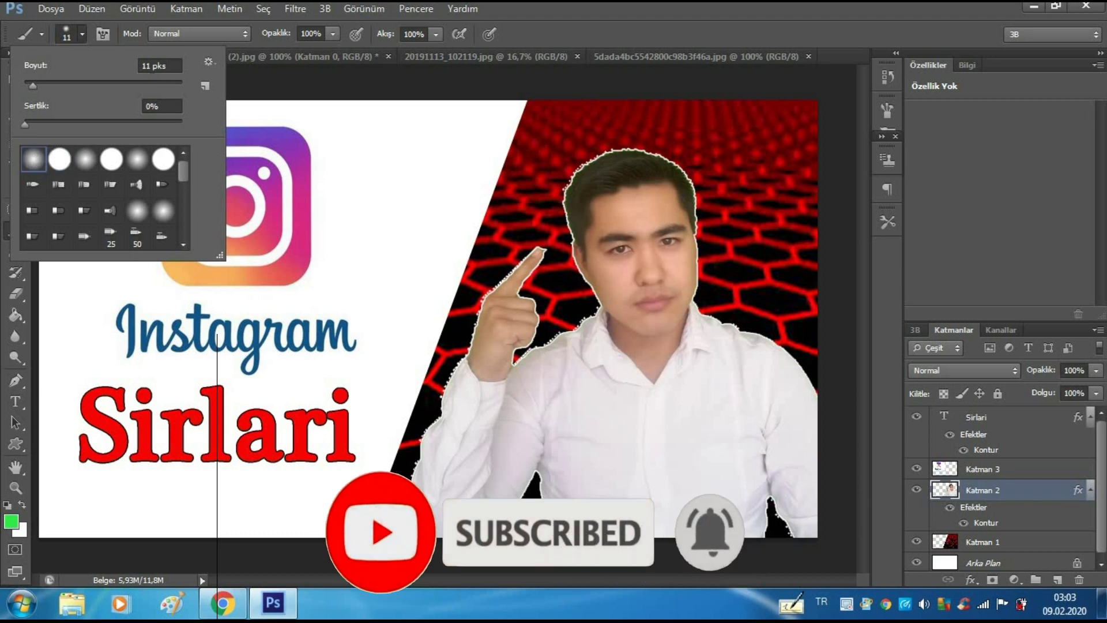
click(83, 32)
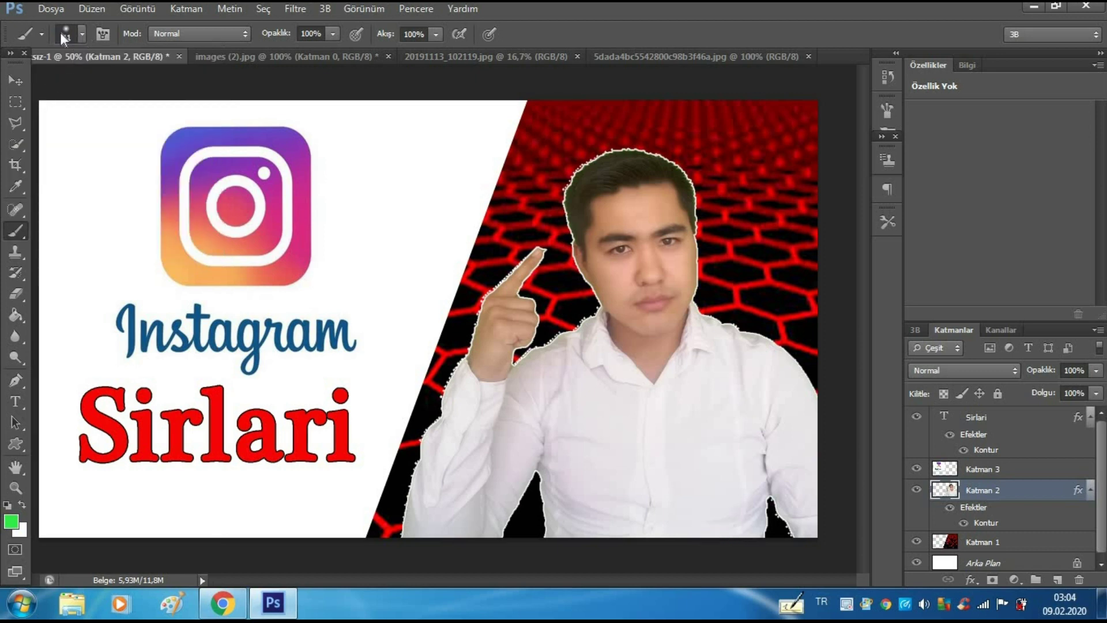
Step: Zoom in on the edges, paint a trial green stroke along the bottom, then undo it
right_click(49, 80)
key(Escape)
key(z)
click(479, 356)
scroll(480, 357, down, 5)
key(b)
mouse_move(383, 91)
mouse_down()
mouse_move(386, 398)
mouse_move(606, 425)
mouse_up()
scroll(424, 464, right, 5)
drag(423, 429, 634, 429)
click(887, 77)
Step: On a new layer, paint green along the bottom, right and top edges
click(732, 110)
scroll(462, 248, left, 5)
key(ctrl+shift+alt+n)
drag(277, 425, 816, 420)
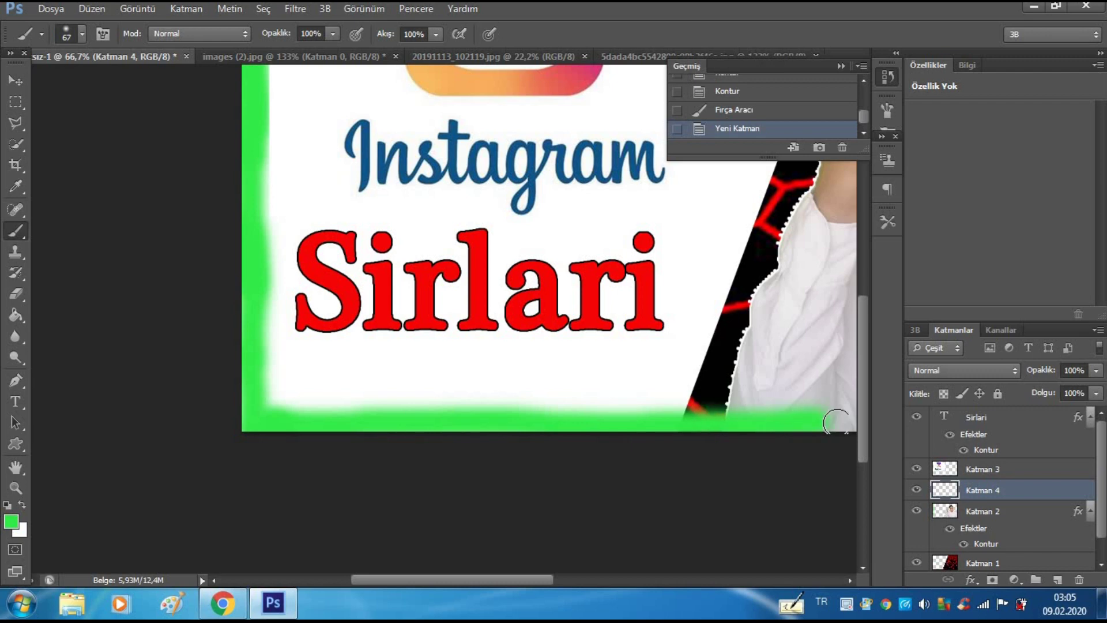
scroll(816, 420, right, 5)
drag(307, 420, 606, 218)
scroll(604, 354, up, 5)
mouse_move(604, 353)
mouse_down()
mouse_move(402, 181)
mouse_move(198, 183)
mouse_move(132, 199)
mouse_up()
scroll(235, 181, left, 5)
Step: Erase excess green along the top edge with a smaller eraser, then zoom out
key(e)
click(82, 33)
drag(288, 196, 202, 219)
drag(508, 213, 695, 213)
scroll(402, 555, left, 5)
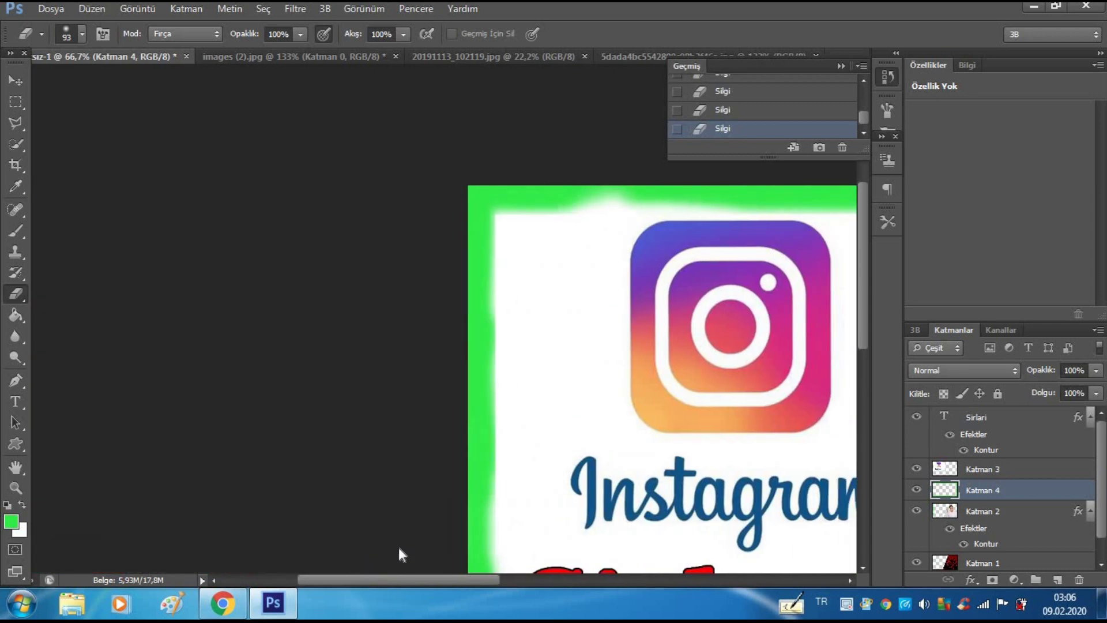
scroll(402, 554, left, 2)
key(z)
alt+click(611, 390)
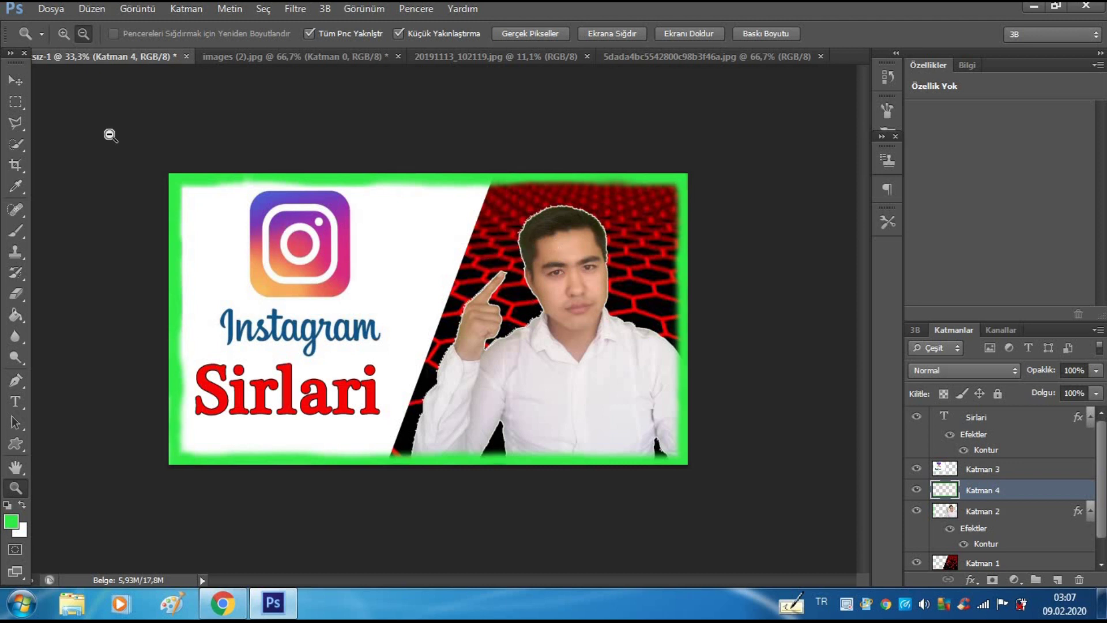
Step: Save the thumbnail to the desktop as JPEG quality 12, replacing Başlıksız-1.jpg
click(62, 10)
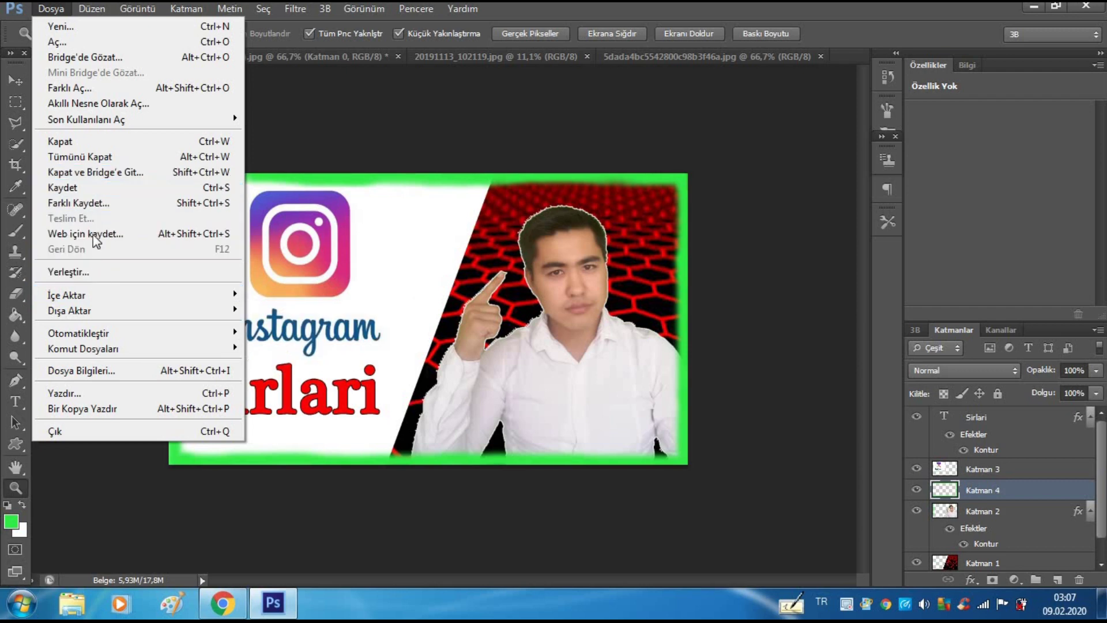
click(109, 204)
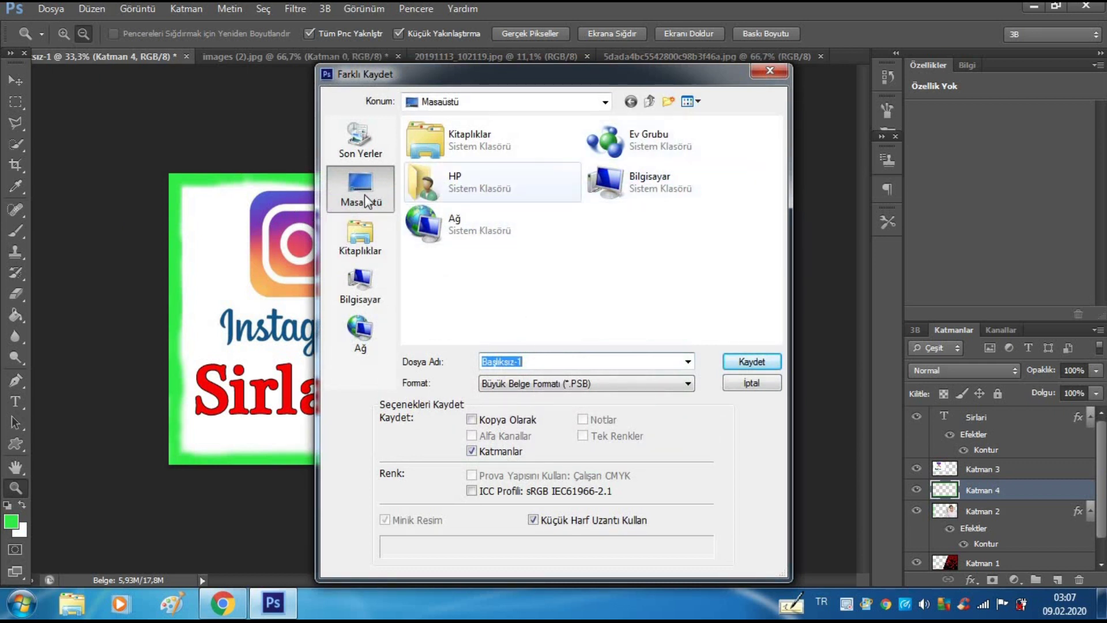
click(628, 383)
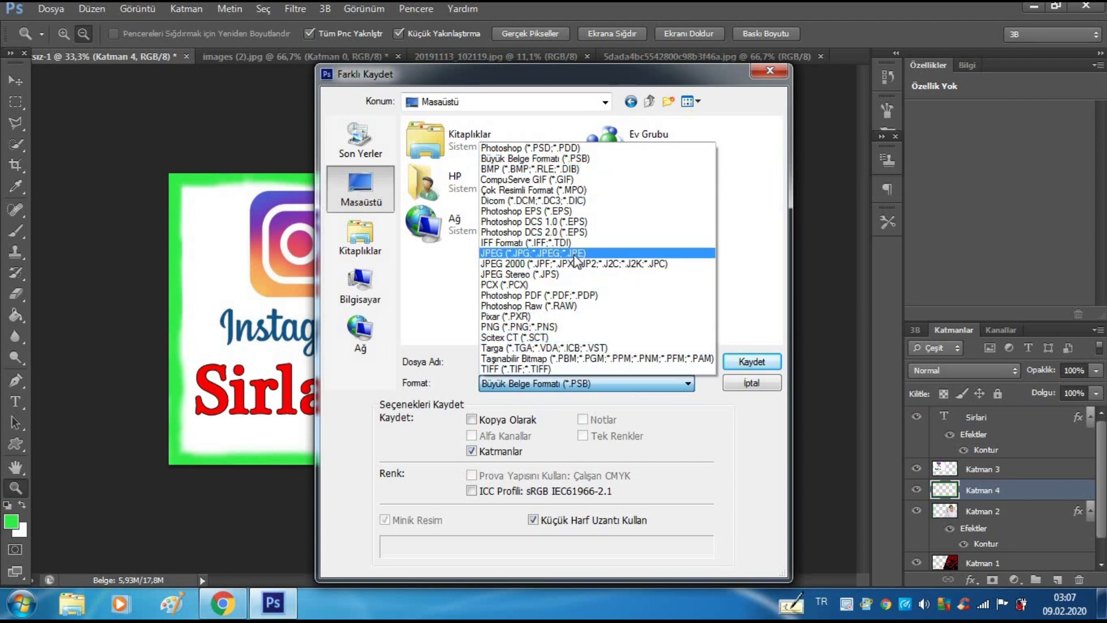
click(526, 253)
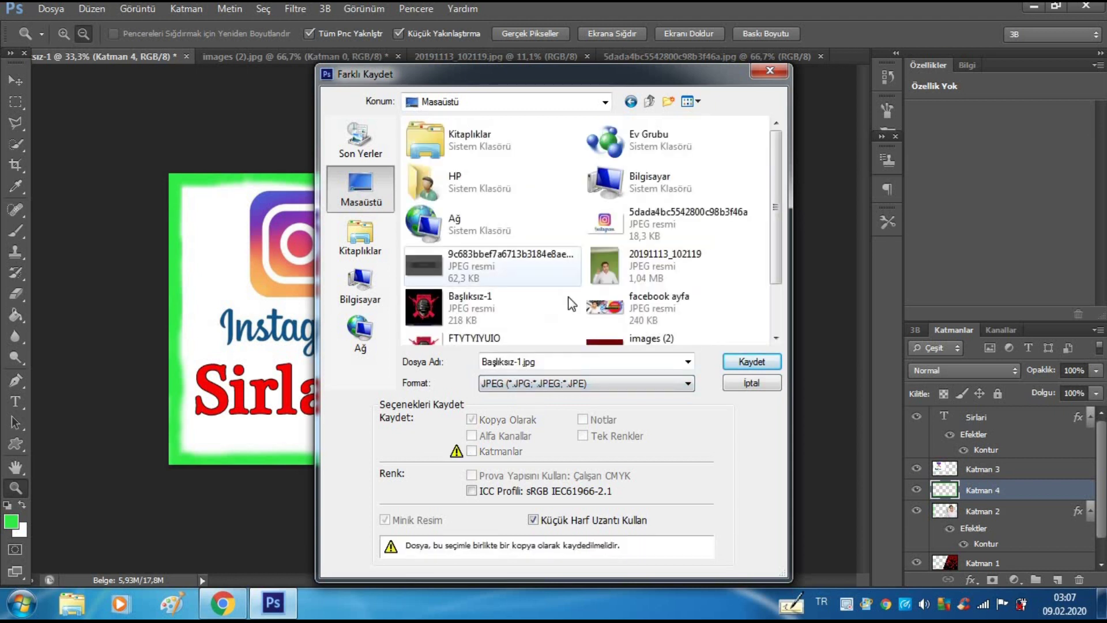
click(735, 363)
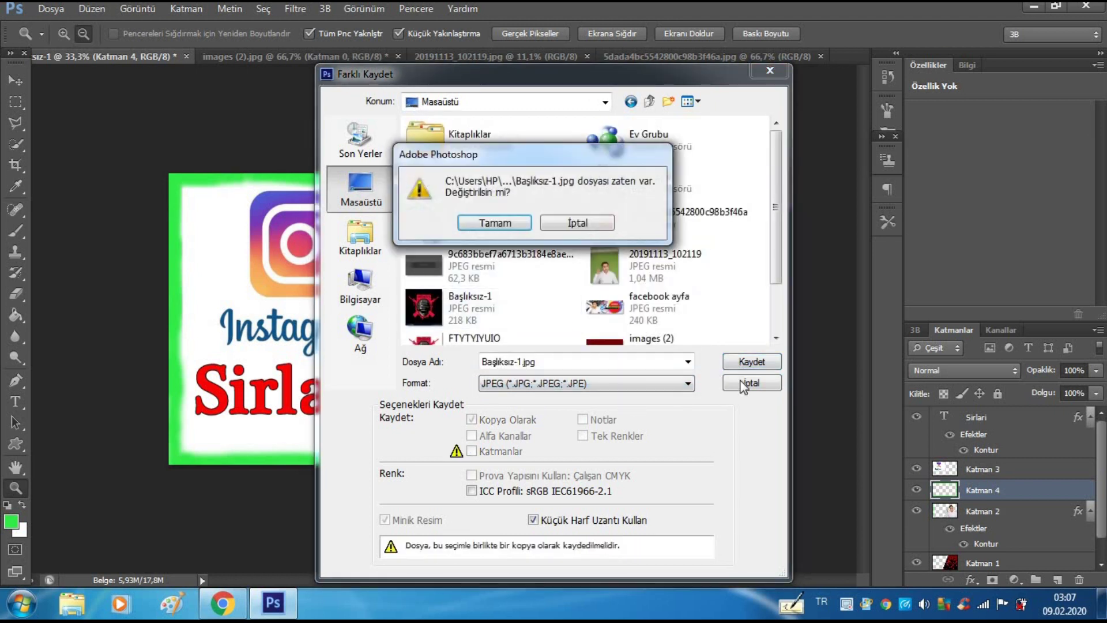
click(495, 223)
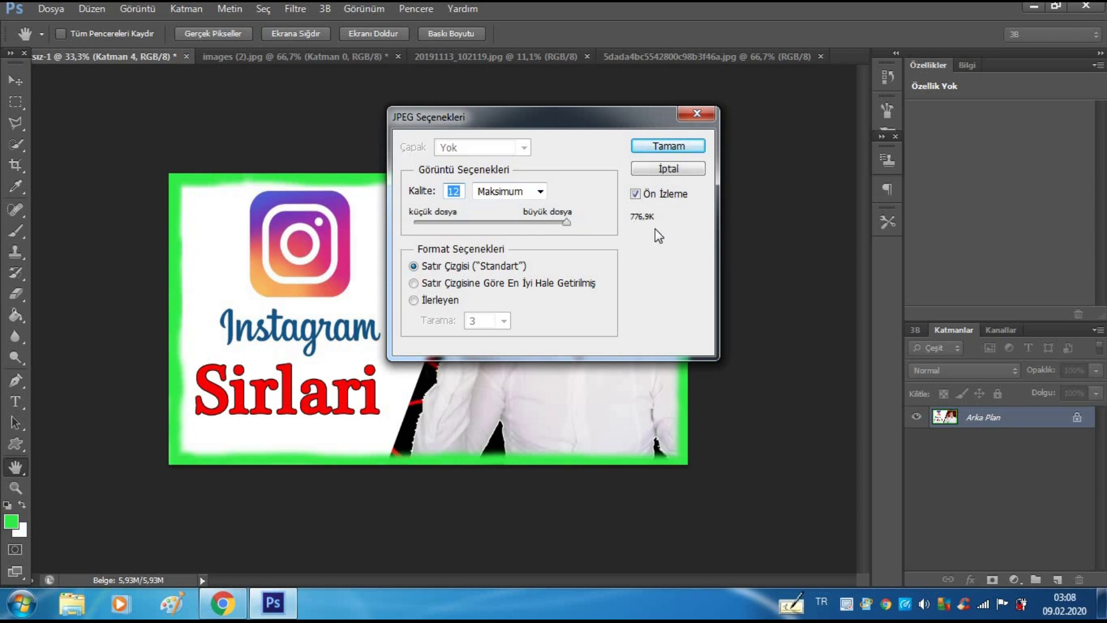
click(664, 147)
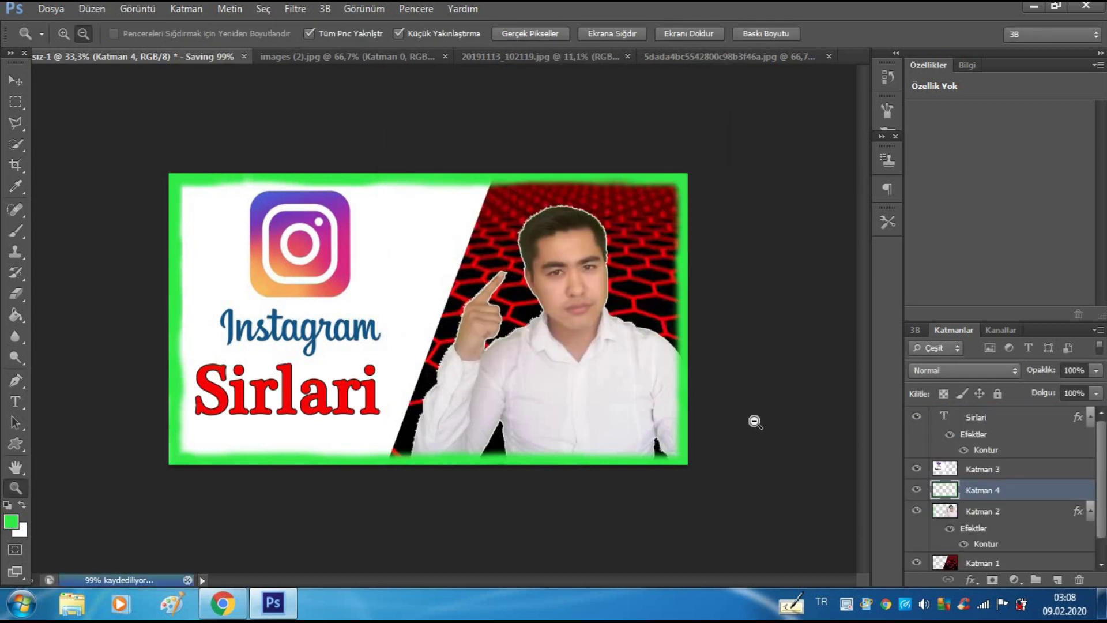
click(1035, 7)
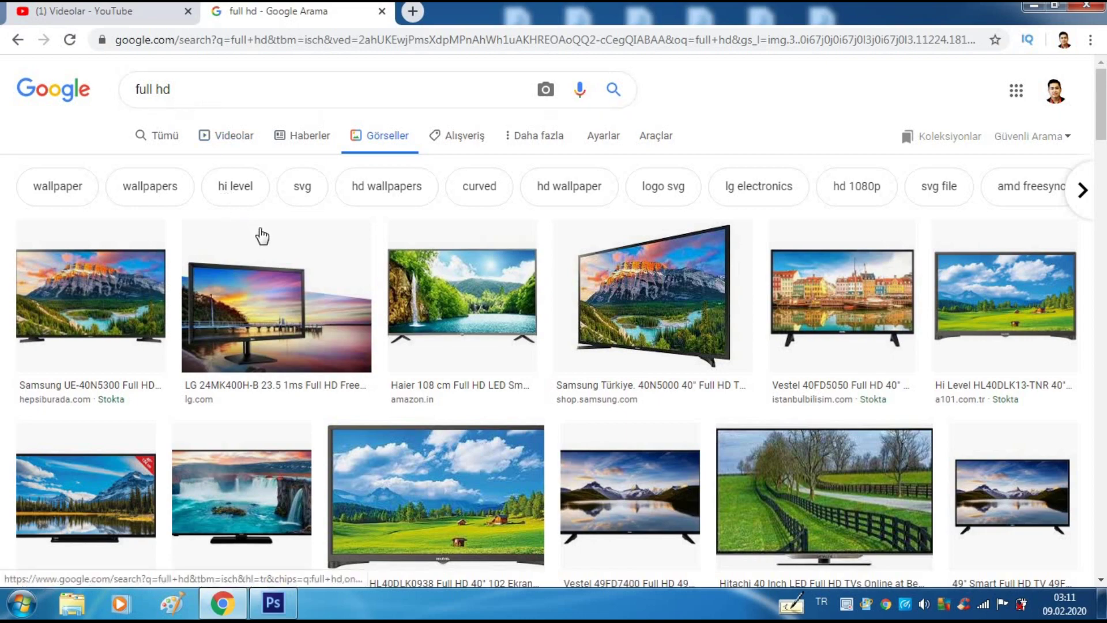
Step: Scroll the 'full hd' results and preview the BlackVue 4K versus Full HD comparison image
scroll(279, 272, down, 3)
scroll(281, 281, down, 4)
scroll(280, 281, down, 3)
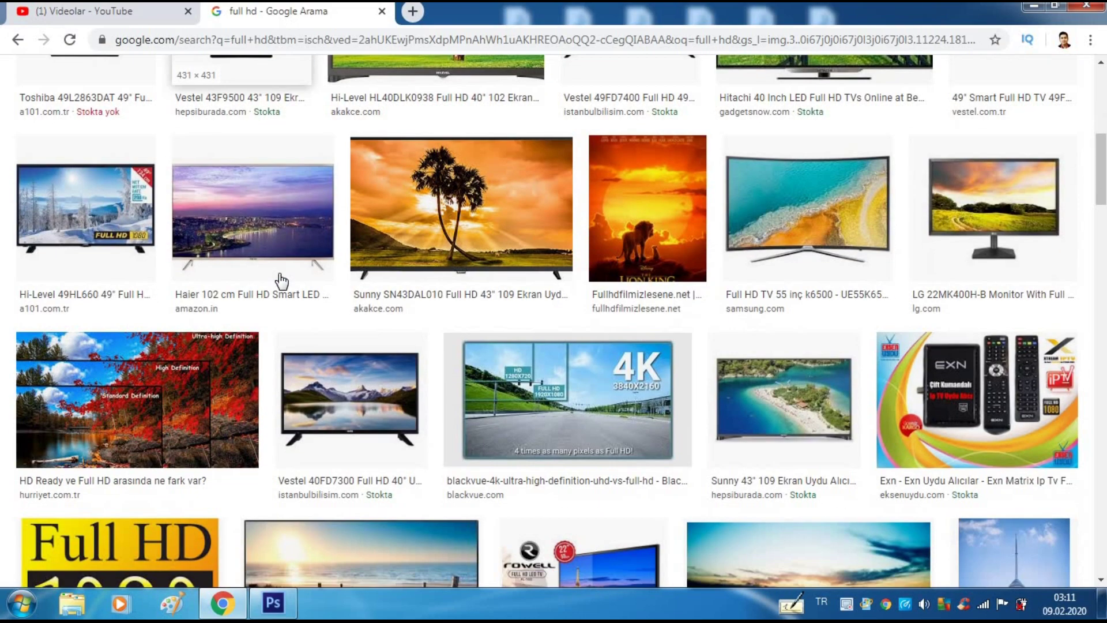
scroll(281, 281, down, 4)
scroll(281, 280, down, 2)
scroll(280, 280, up, 3)
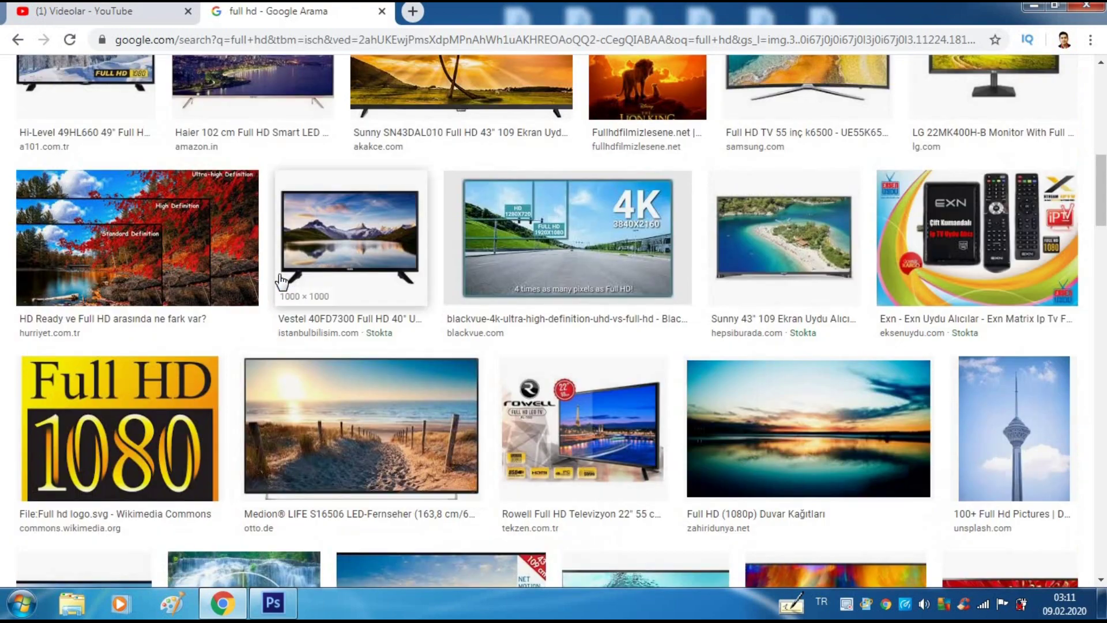
click(525, 249)
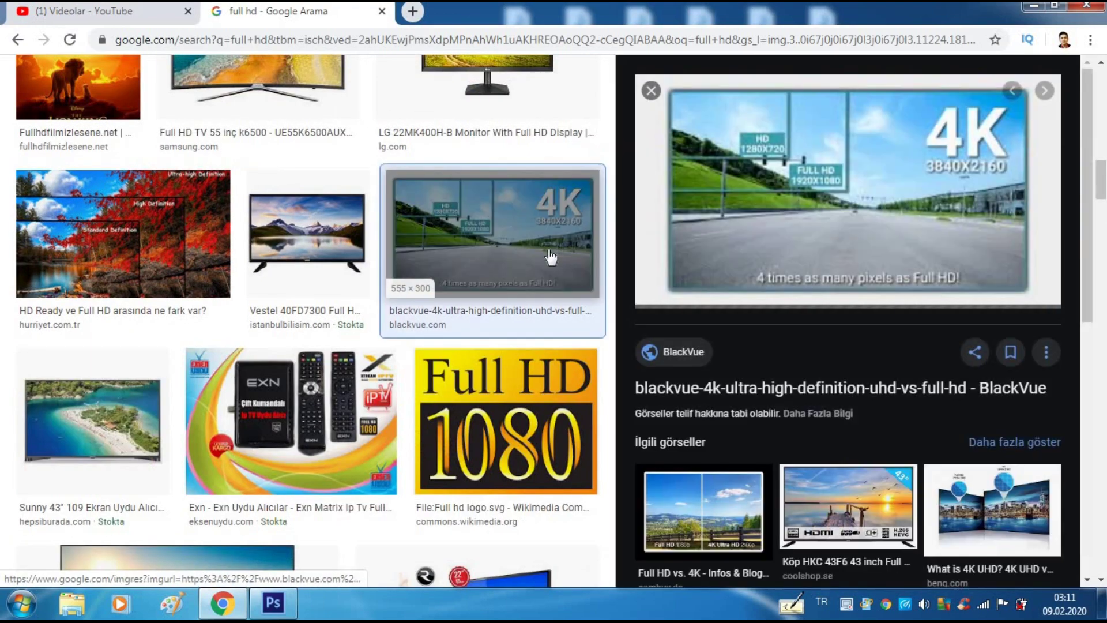
Step: View the 4K image's blackvue.com source page, then return to the 'full hd - Google Arama' results
click(804, 203)
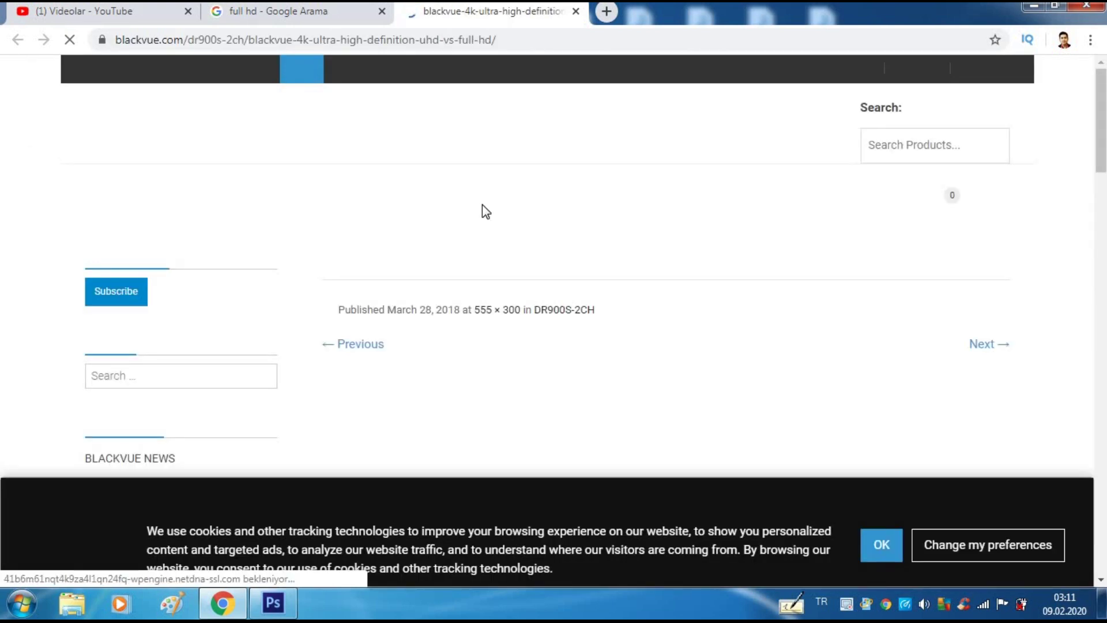
scroll(508, 271, down, 3)
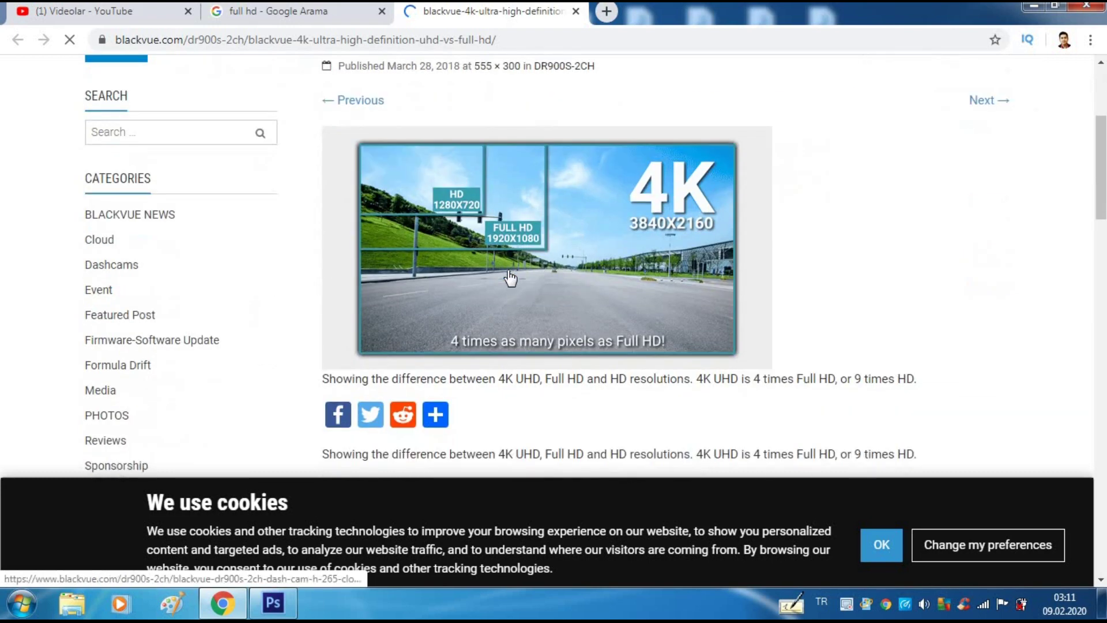
click(308, 11)
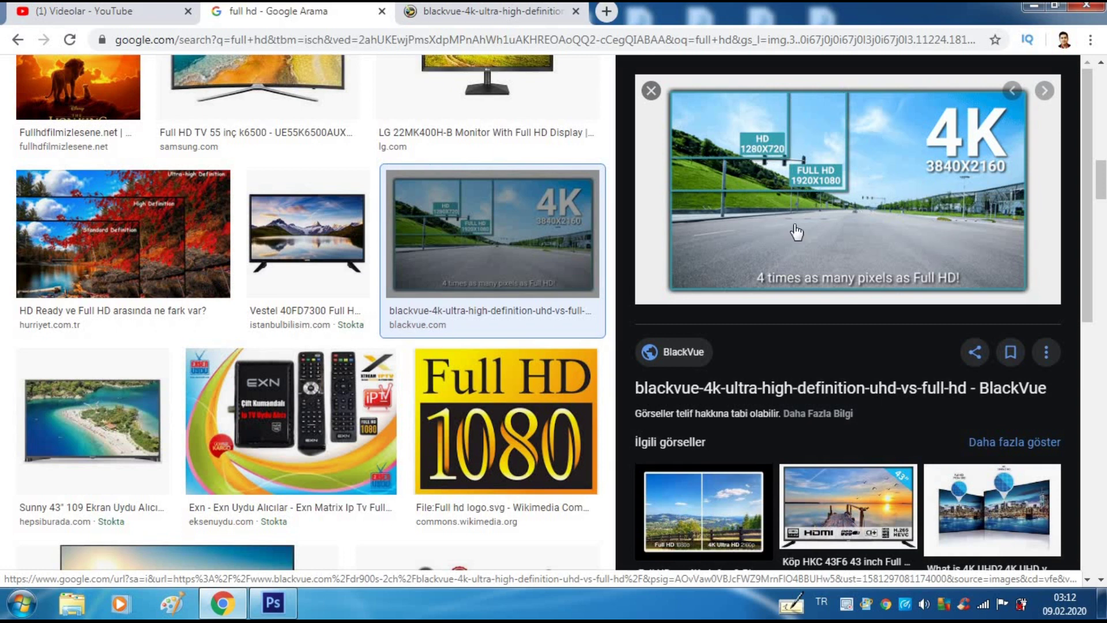
mouse_move(847, 190)
drag(950, 157, 945, 151)
scroll(870, 190, up, 1)
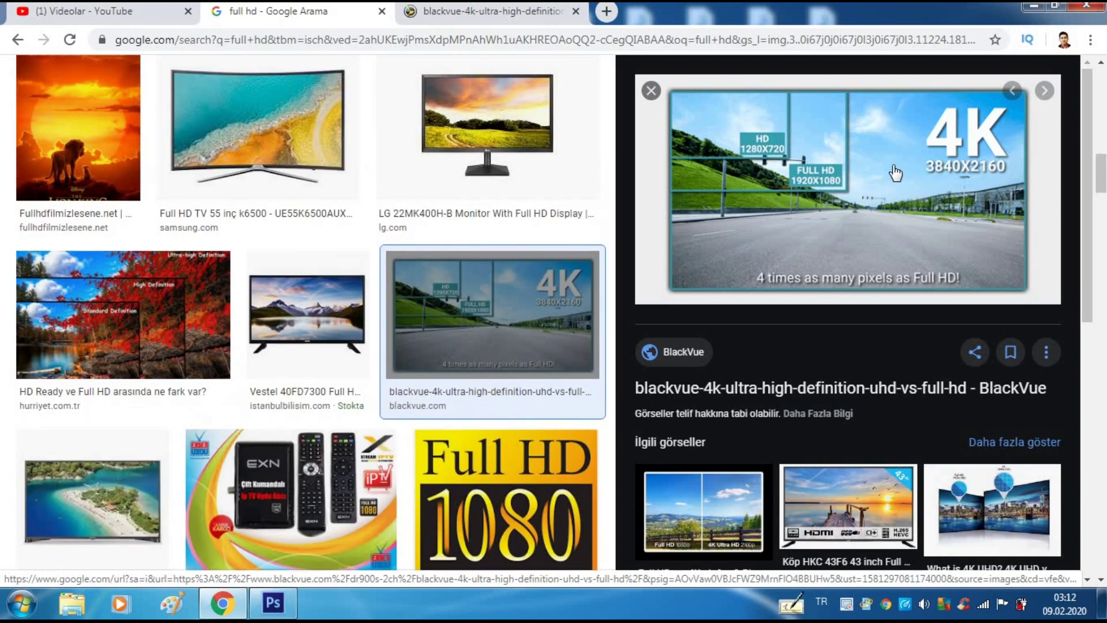